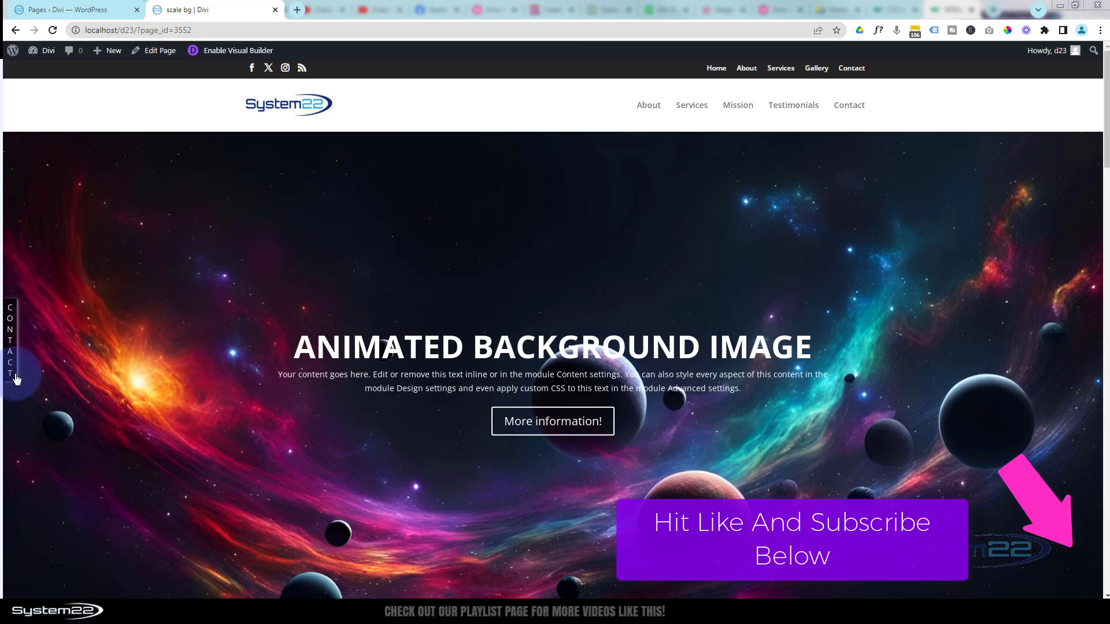
# Test the CONTACT tab's jump to the contact form, then scroll the page and return to the top
pyautogui.click(12, 352)
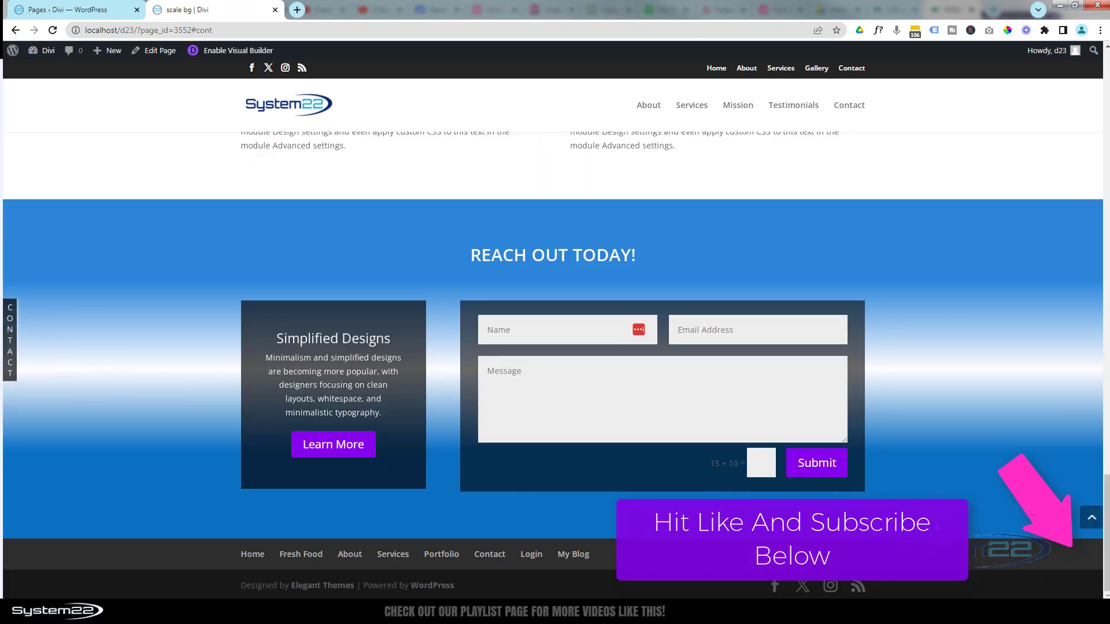
pyautogui.click(1091, 520)
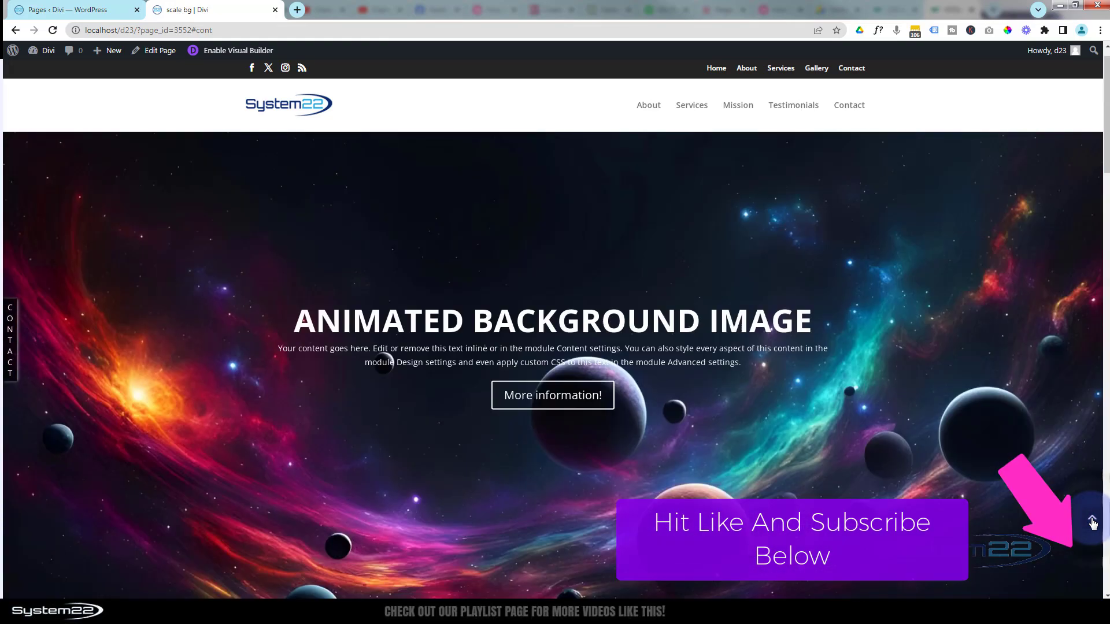
pyautogui.scroll(-6, 175, 364)
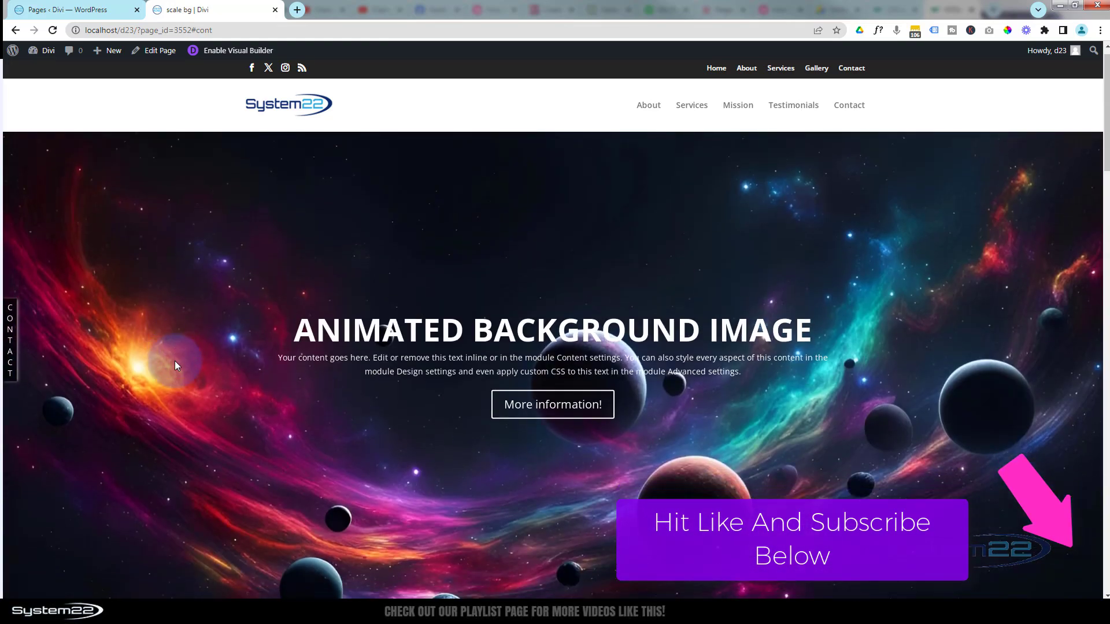
pyautogui.scroll(-4, 175, 361)
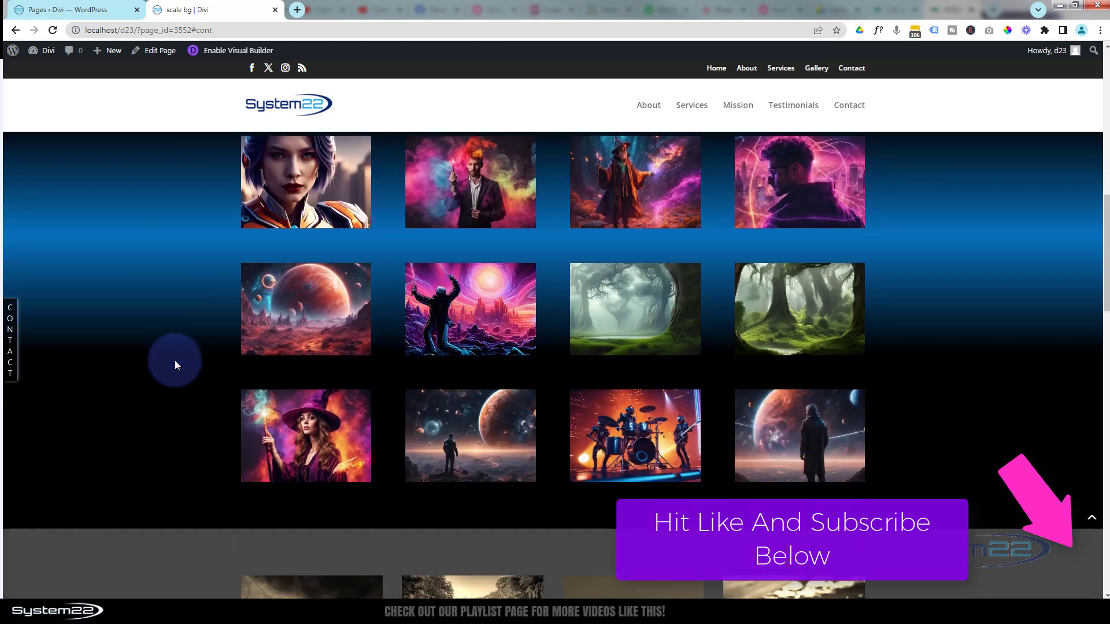
pyautogui.scroll(-7, 175, 363)
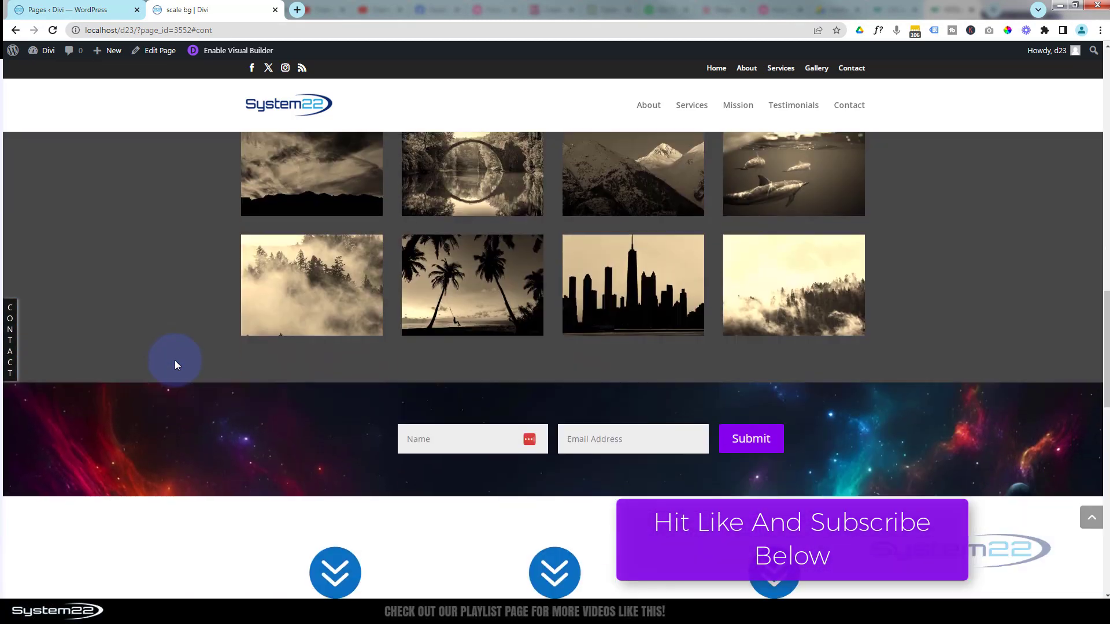
pyautogui.scroll(-7, 174, 365)
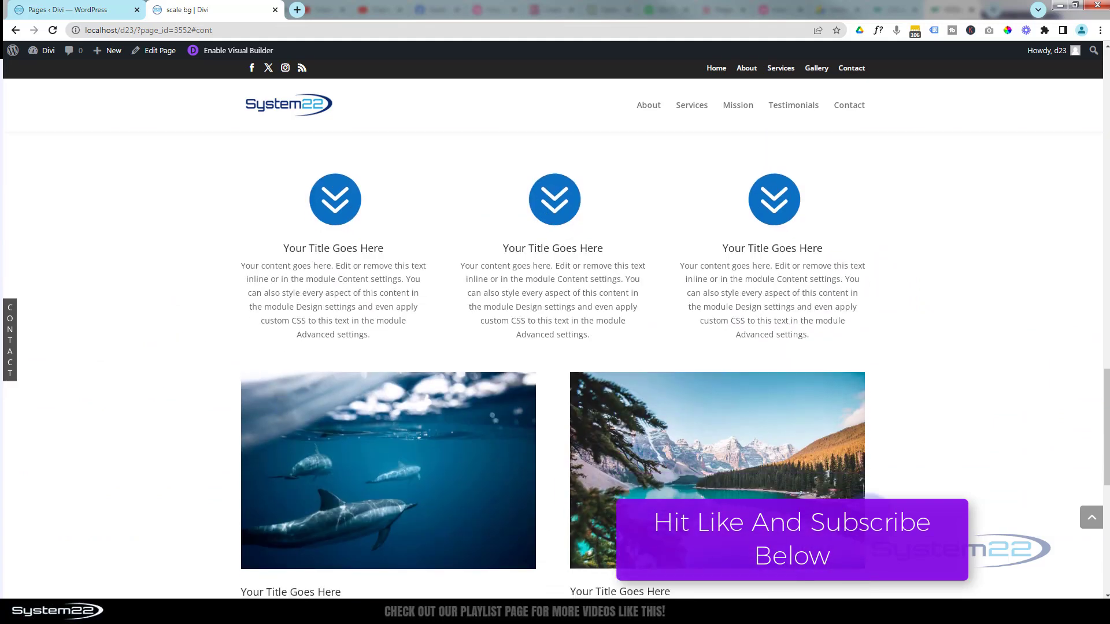
pyautogui.click(1091, 520)
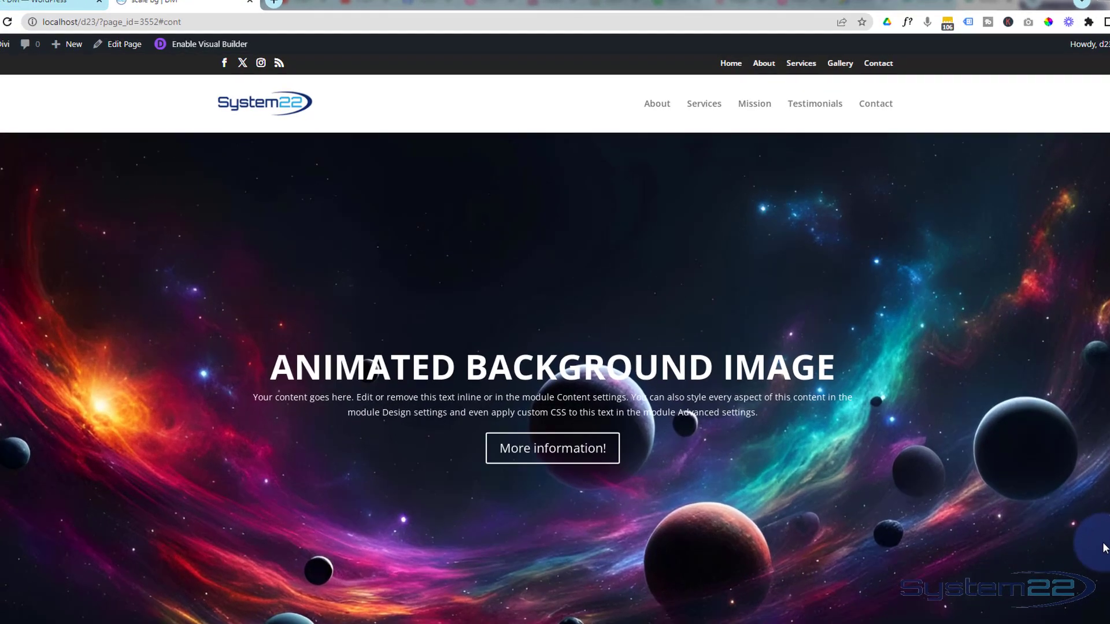
# Preview the page at iPhone SE size and check that the CONTACT tab reaches the contact form
pyautogui.hotkey('ctrl', 'shift', 'i')
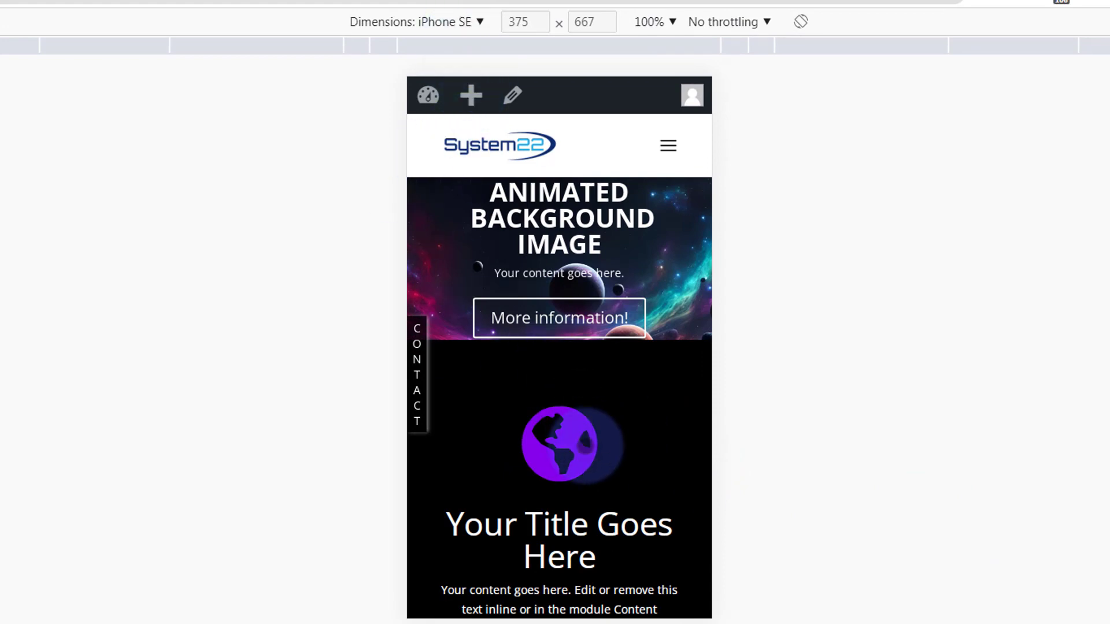
pyautogui.scroll(-10, 632, 437)
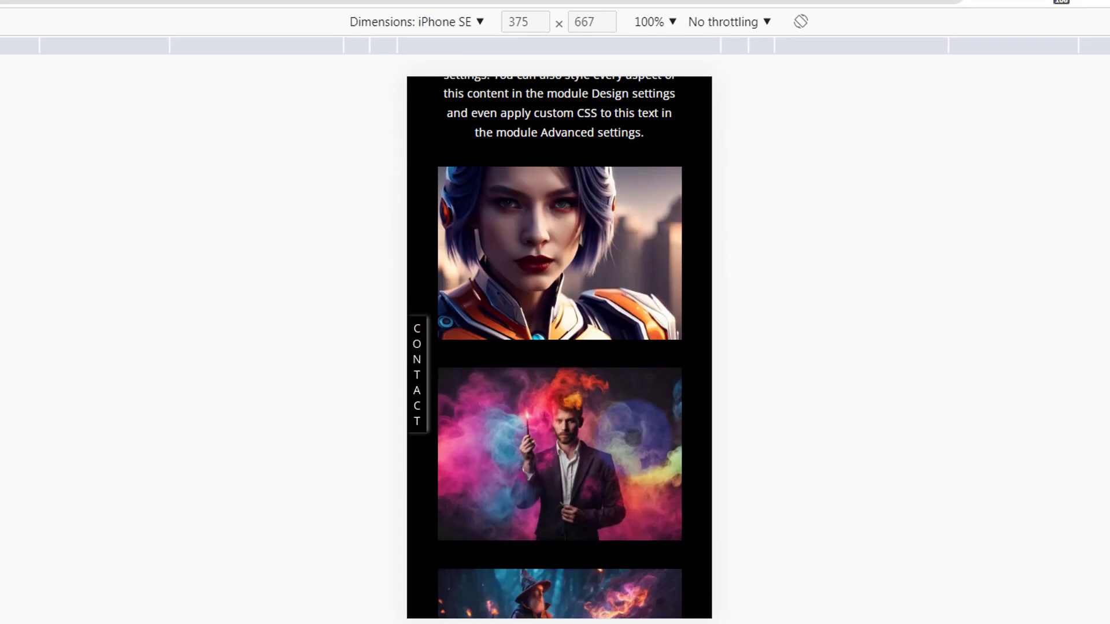
pyautogui.scroll(-4, 633, 437)
pyautogui.scroll(7, 627, 446)
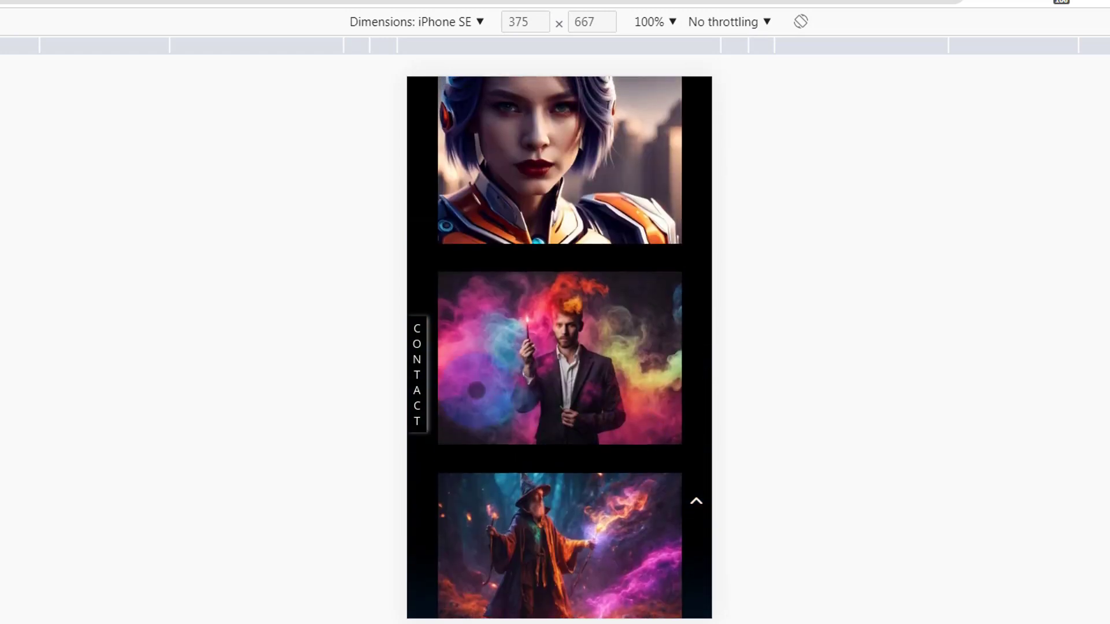
pyautogui.click(412, 366)
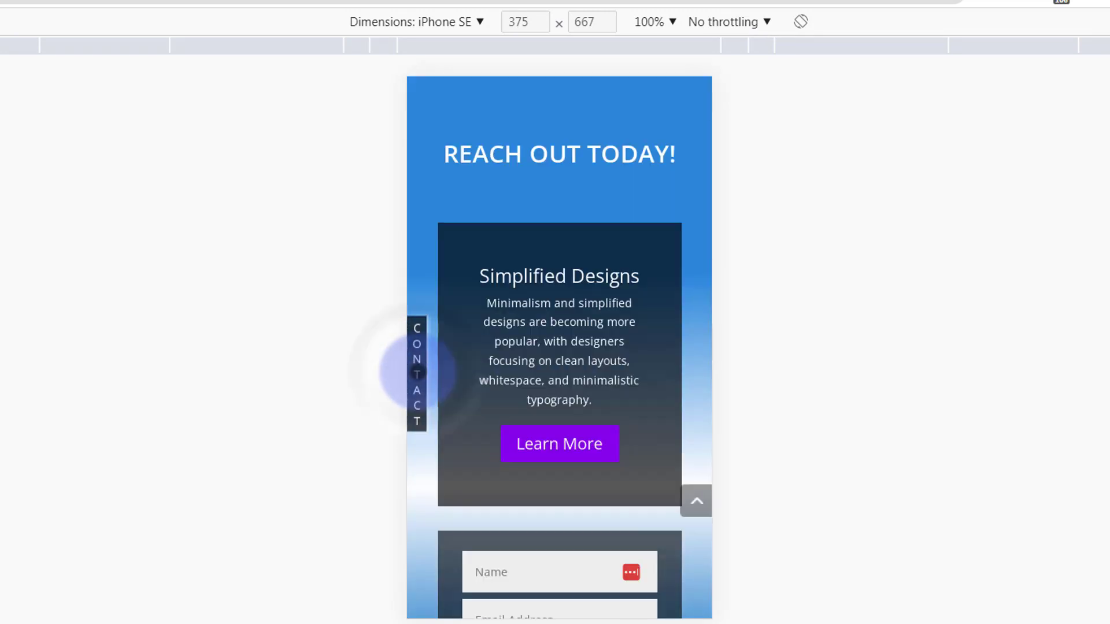
pyautogui.scroll(-5, 539, 388)
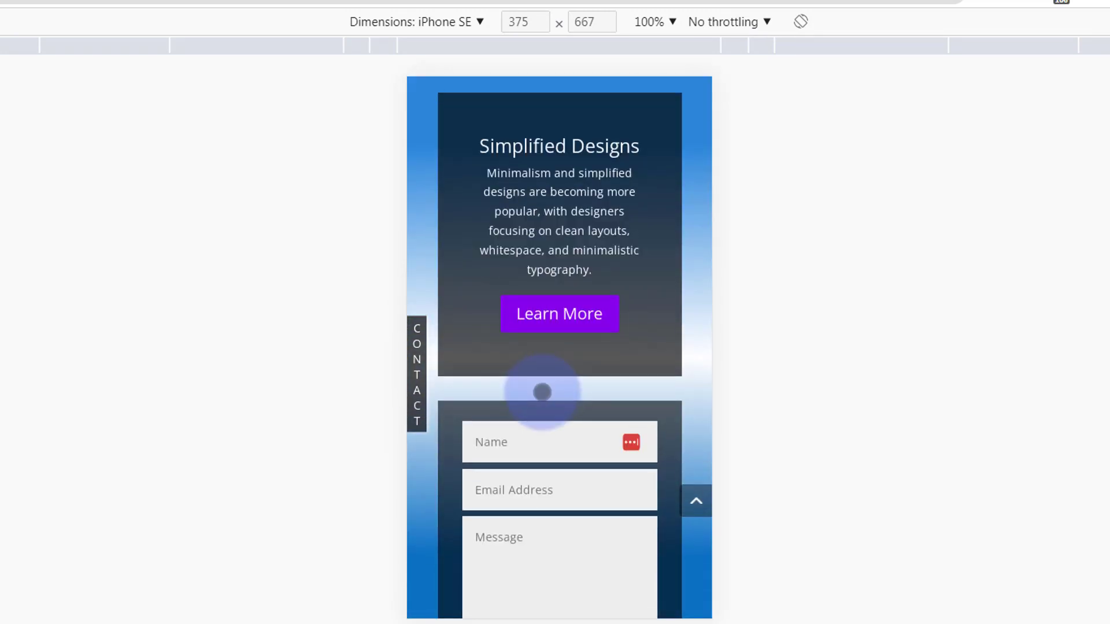
# Switch the preview to iPad Air and test the CONTACT tab link again at tablet size
pyautogui.click(430, 21)
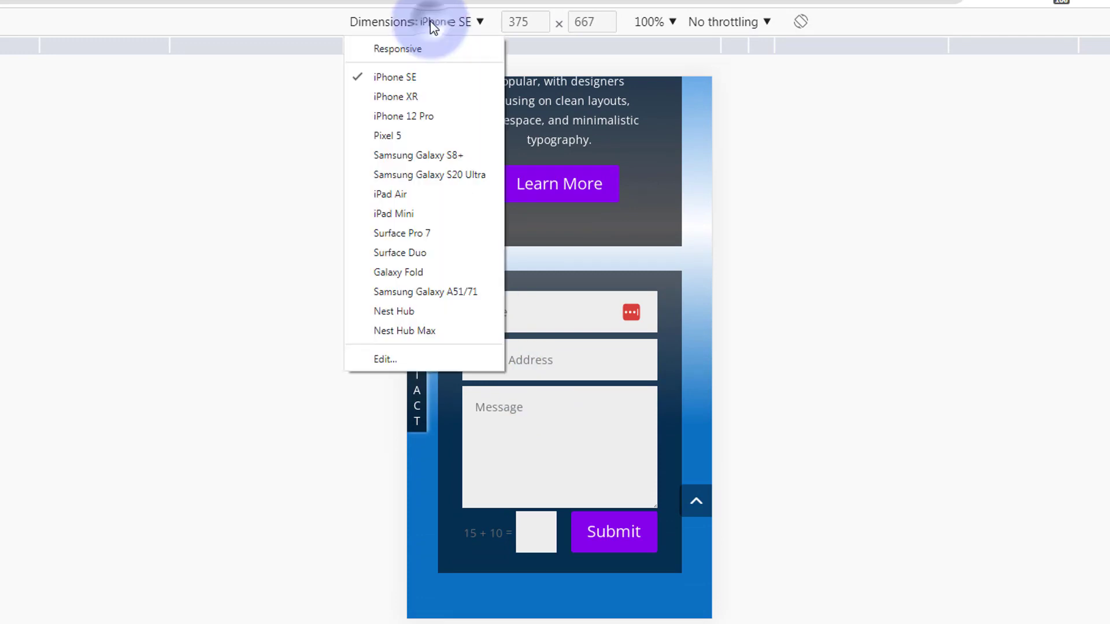
pyautogui.click(396, 196)
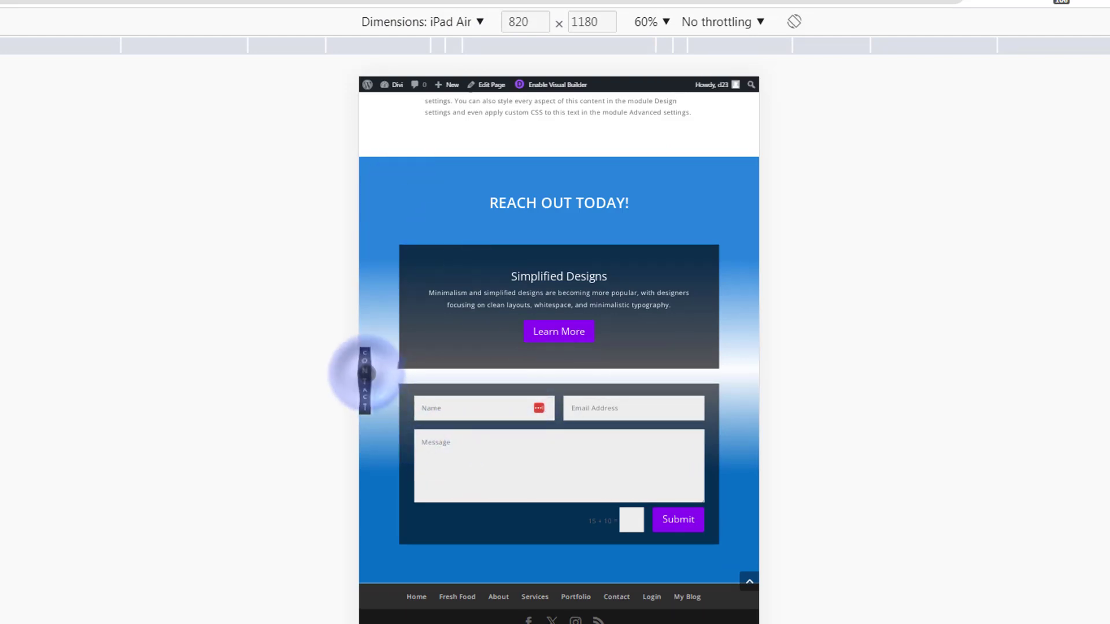
pyautogui.click(749, 581)
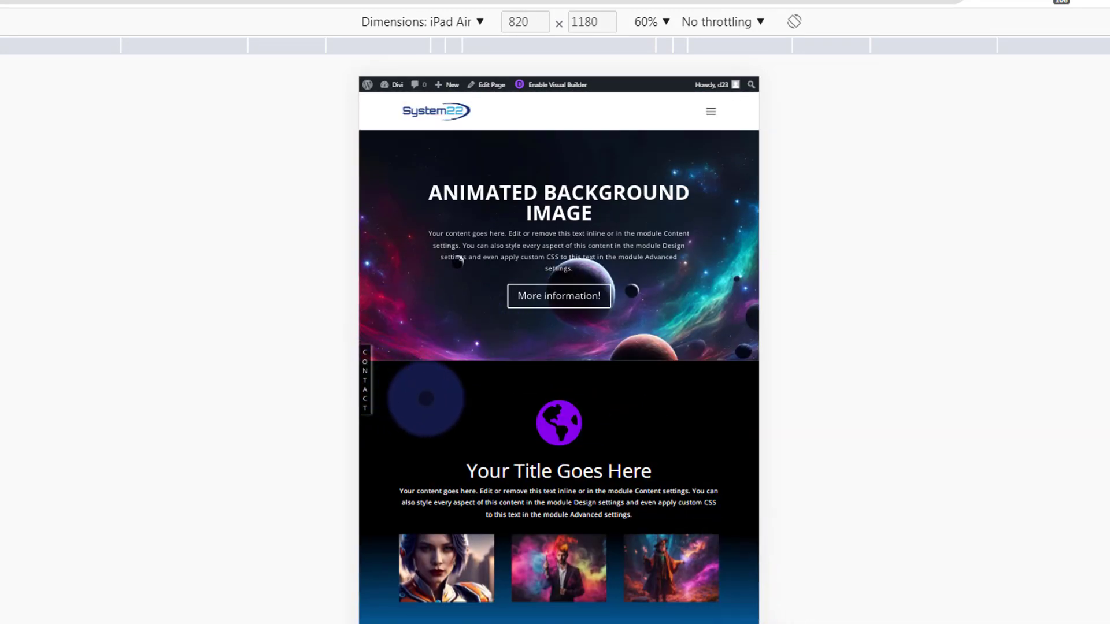
pyautogui.scroll(-5, 422, 399)
pyautogui.scroll(-3, 393, 396)
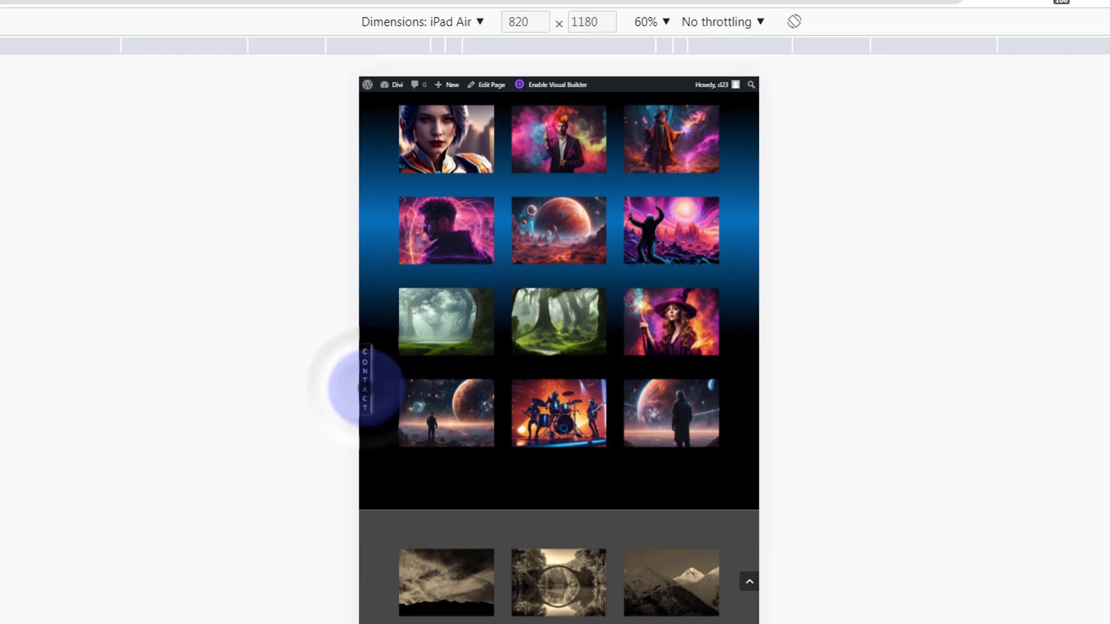
pyautogui.scroll(-1, 365, 388)
pyautogui.click(365, 388)
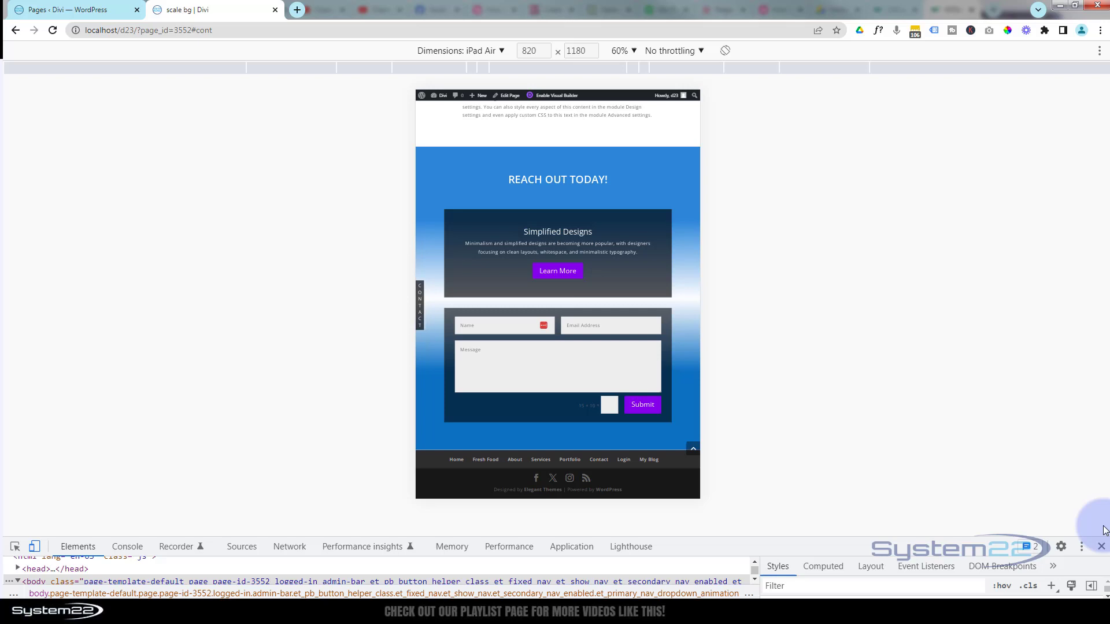
# Close DevTools, open the page in the Visual Builder, and trash the left-edge Contact module
pyautogui.click(1101, 547)
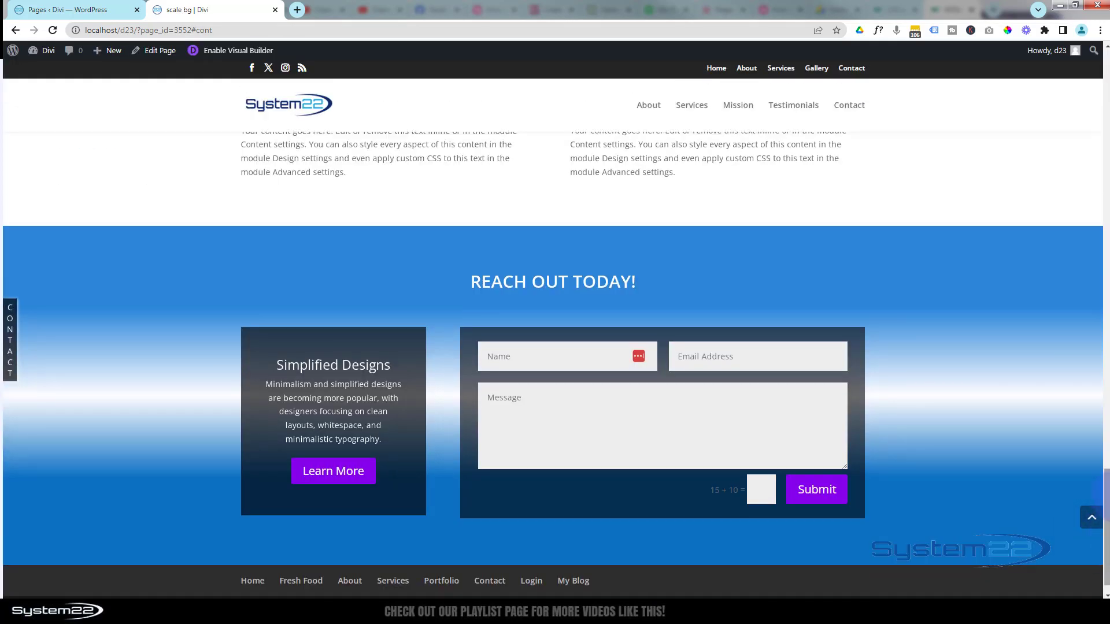
pyautogui.click(234, 51)
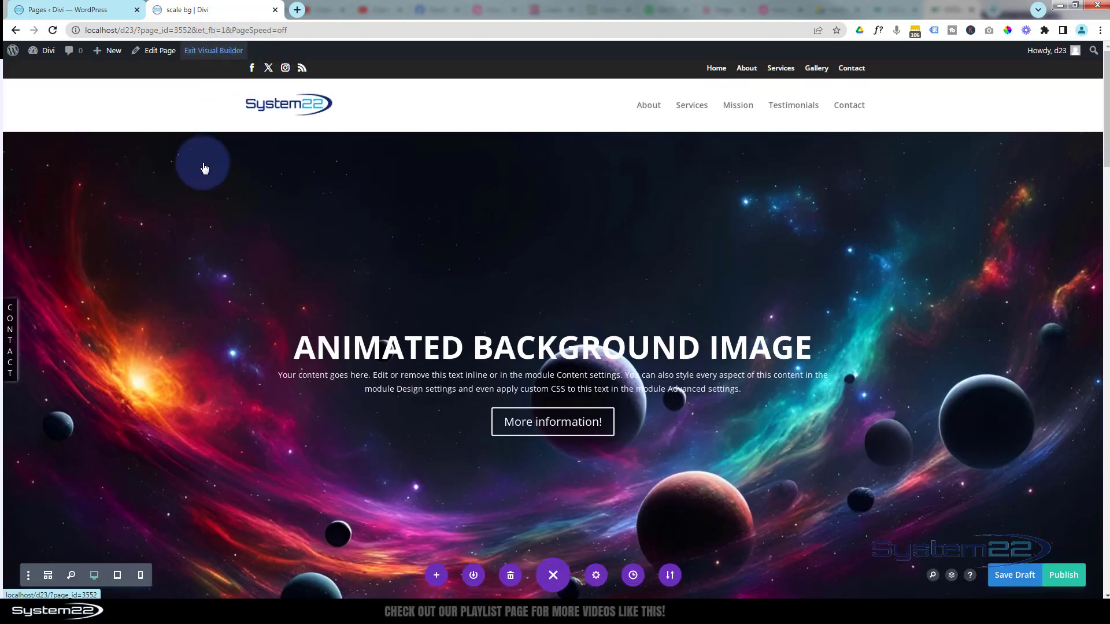
pyautogui.scroll(-4, 199, 184)
pyautogui.scroll(-5, 199, 184)
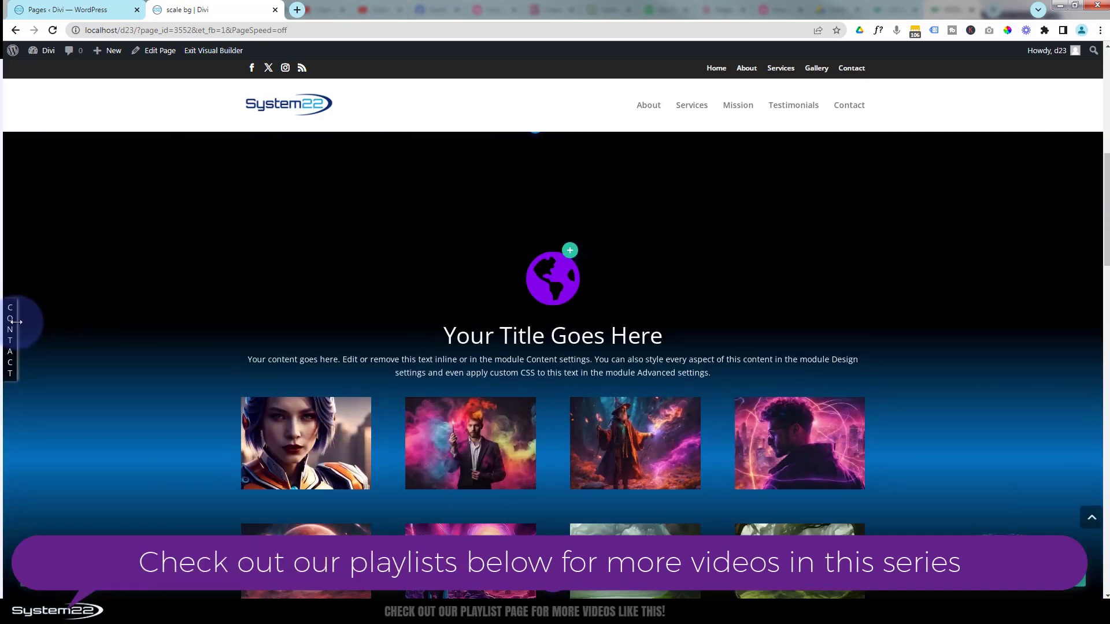
pyautogui.scroll(-1, 12, 323)
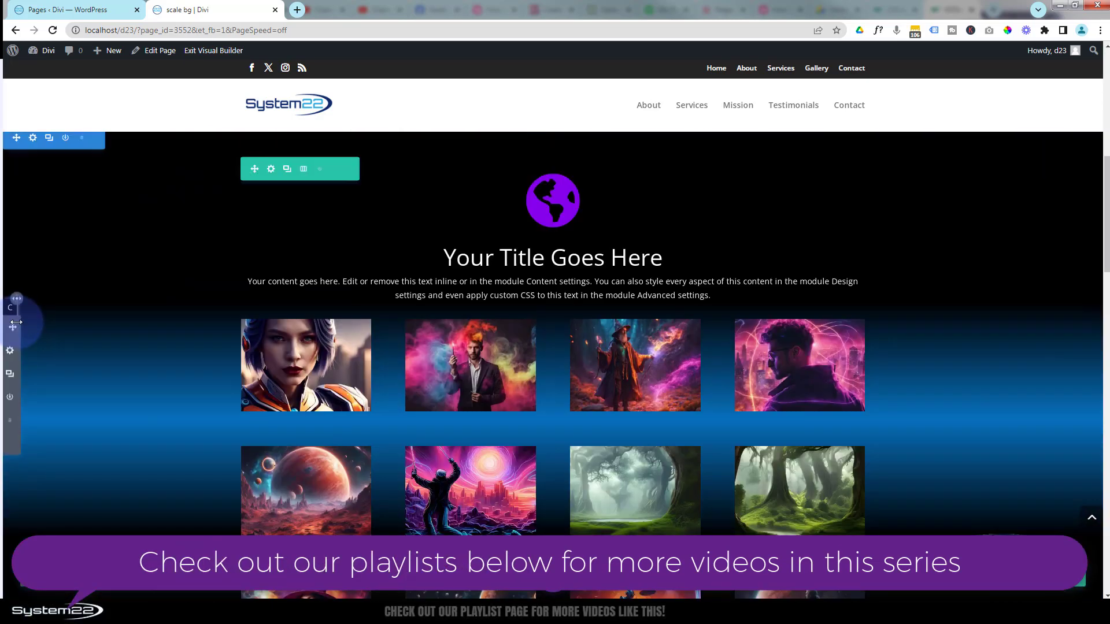
pyautogui.click(11, 420)
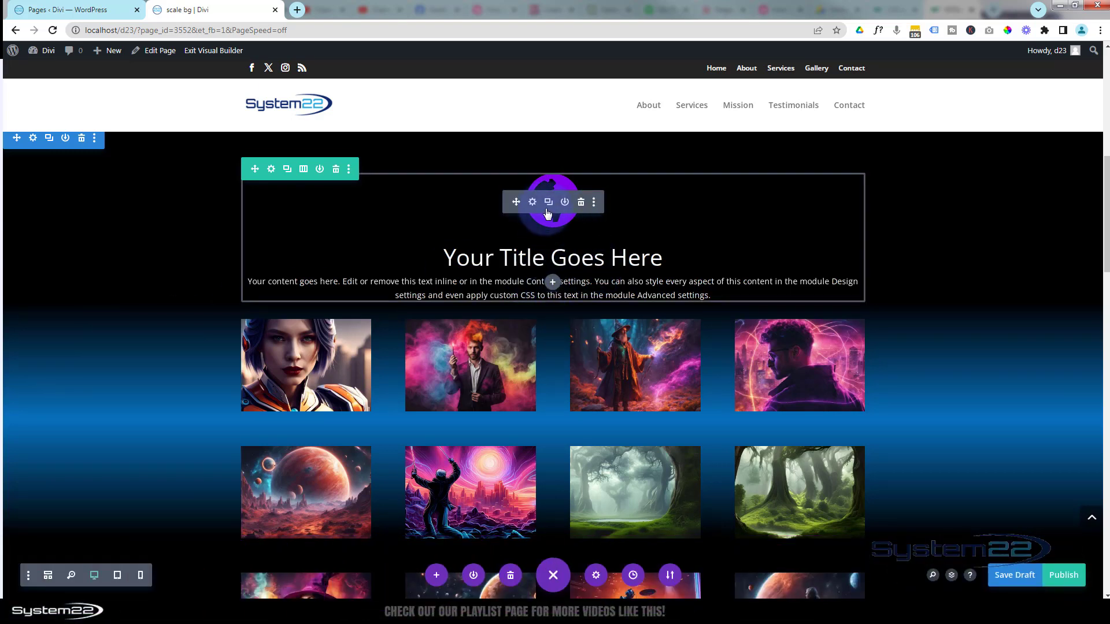
# Insert a Text module above the image gallery and replace its placeholder body with 'contact'
pyautogui.click(552, 284)
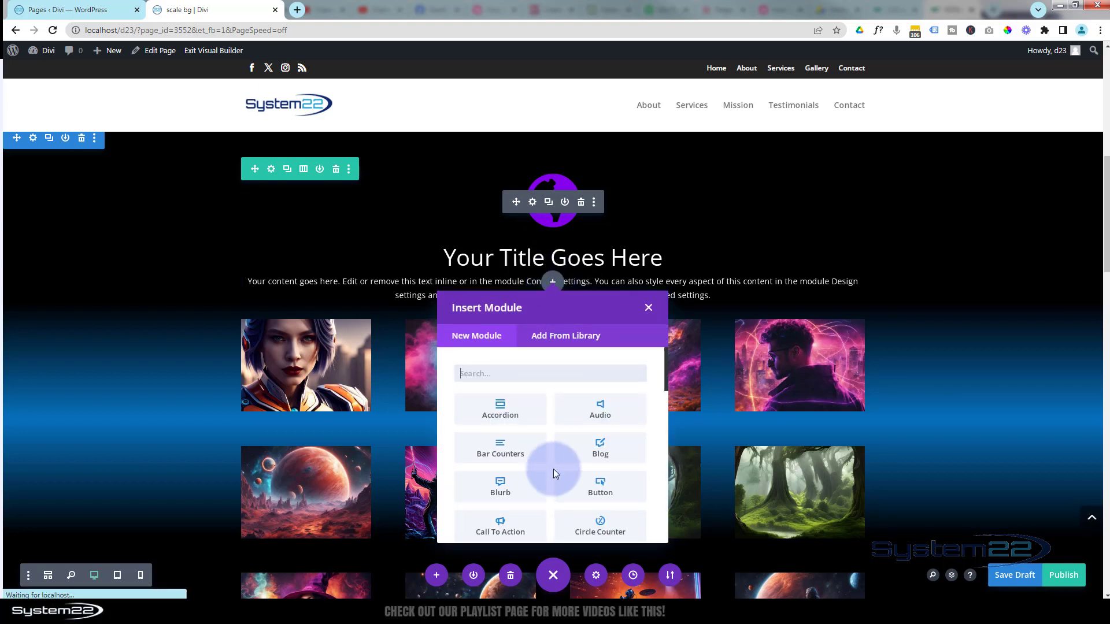
pyautogui.scroll(-9, 570, 425)
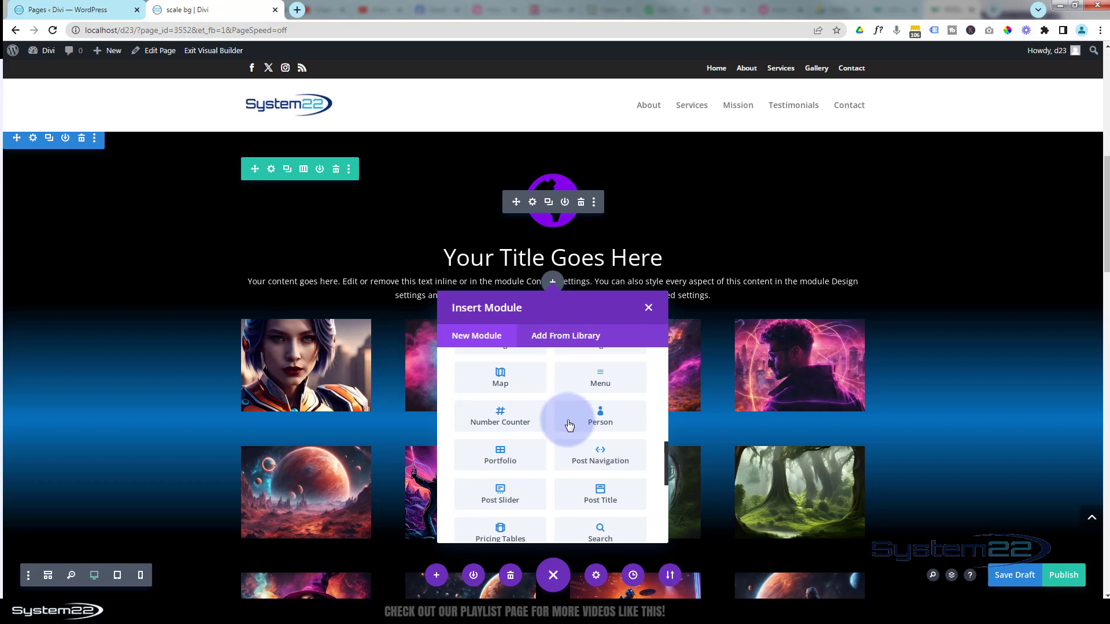
pyautogui.scroll(-3, 569, 425)
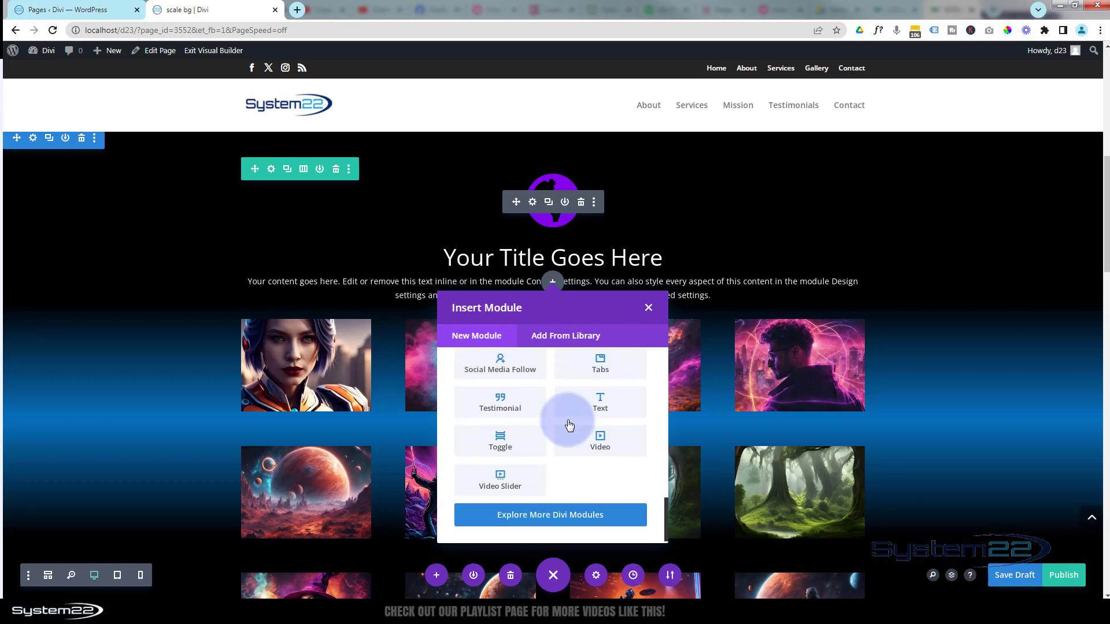
pyautogui.click(593, 401)
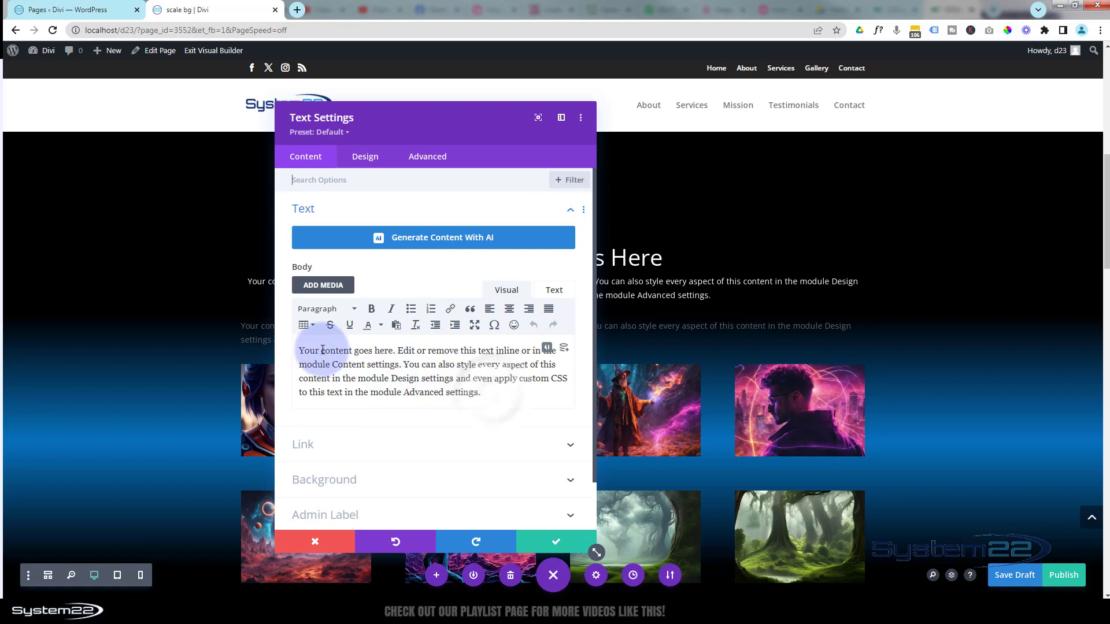
pyautogui.tripleClick(297, 345)
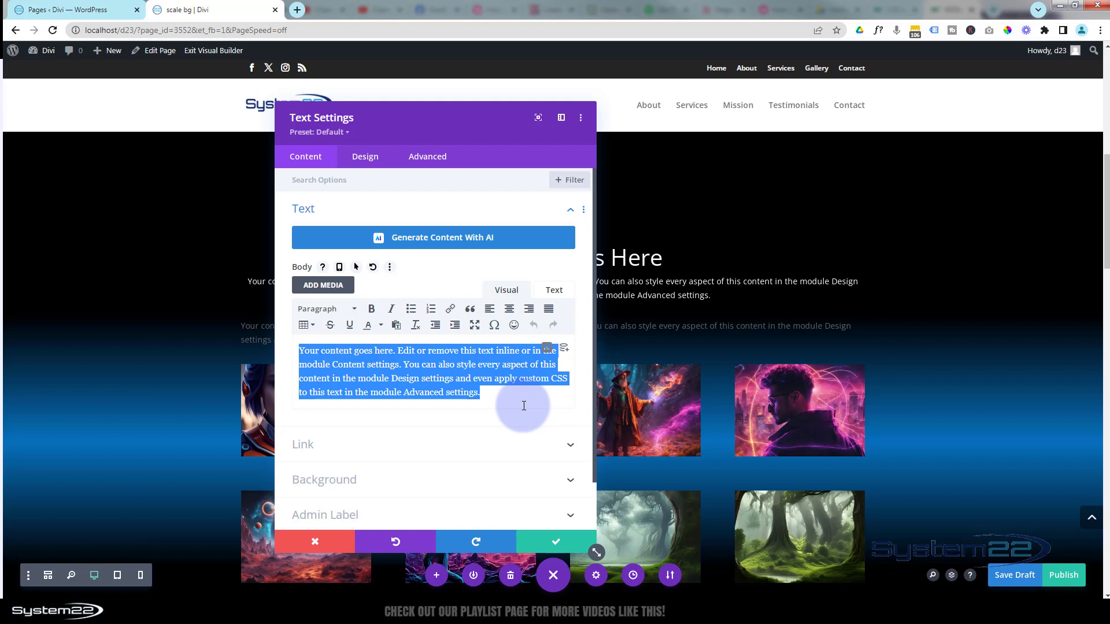
pyautogui.write('contact')
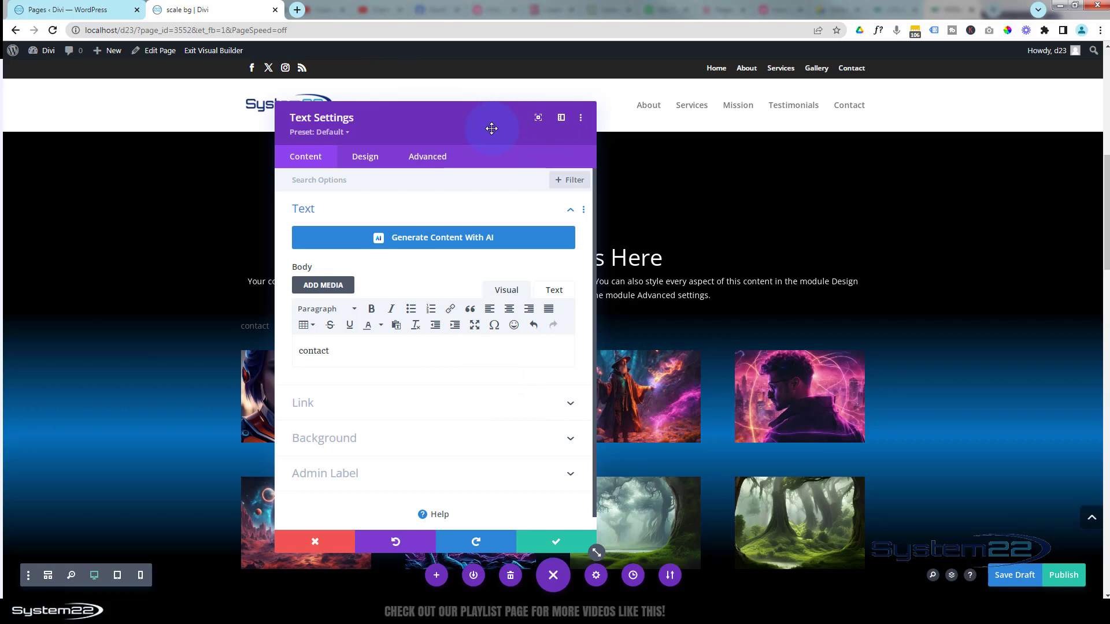
# Move the settings panel aside and give the text module a black #000000 background
pyautogui.moveTo(491, 128); pyautogui.dragTo(527, 127)
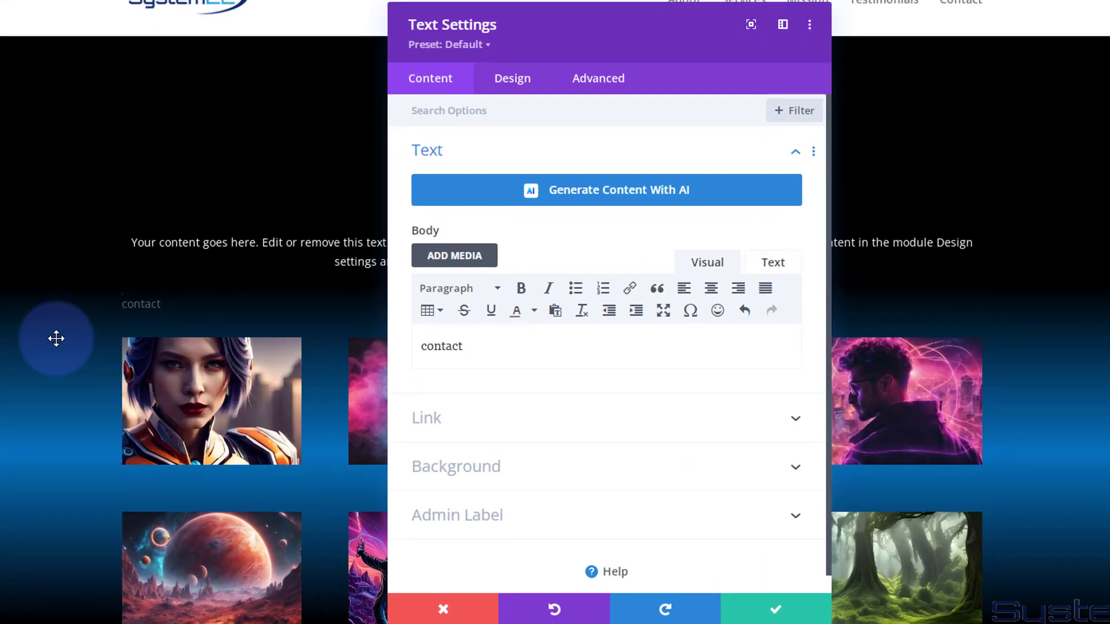
pyautogui.moveTo(567, 338)
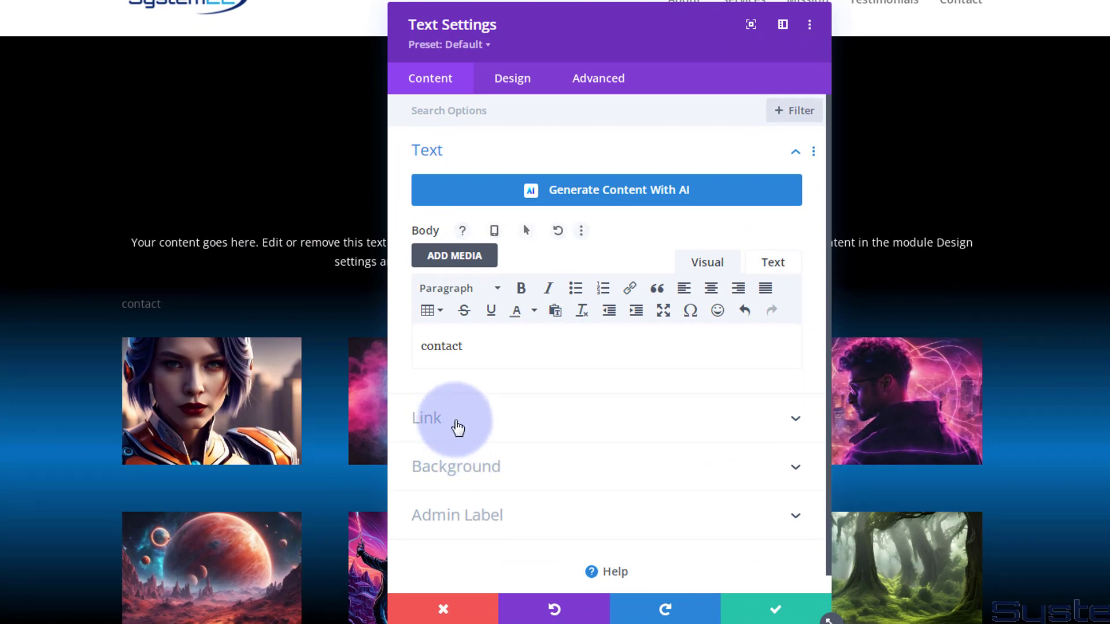
pyautogui.click(459, 473)
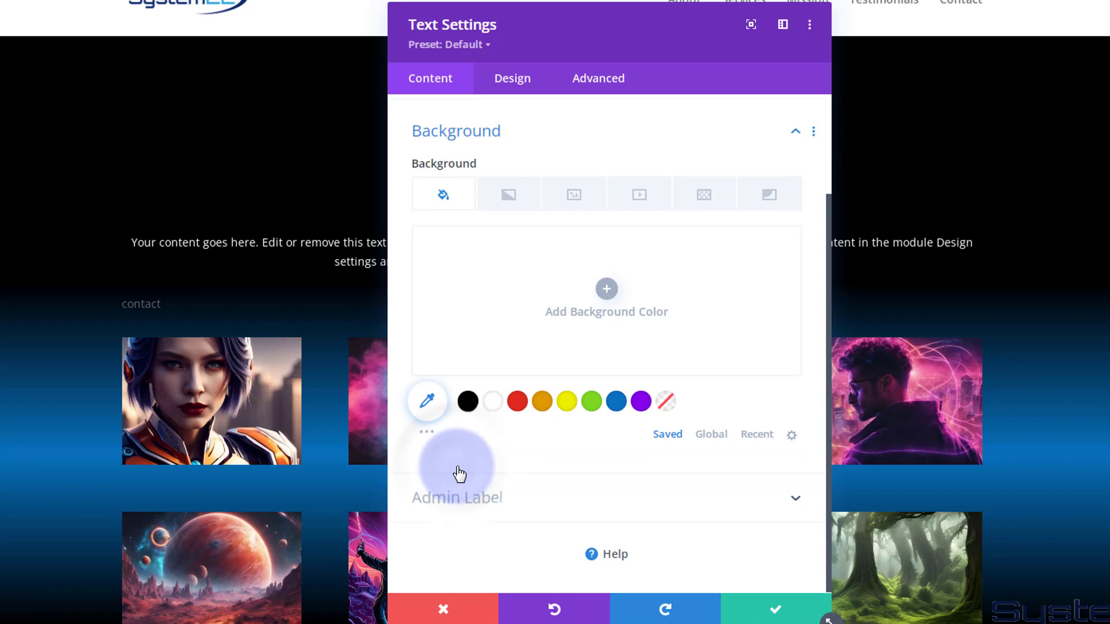
pyautogui.click(468, 403)
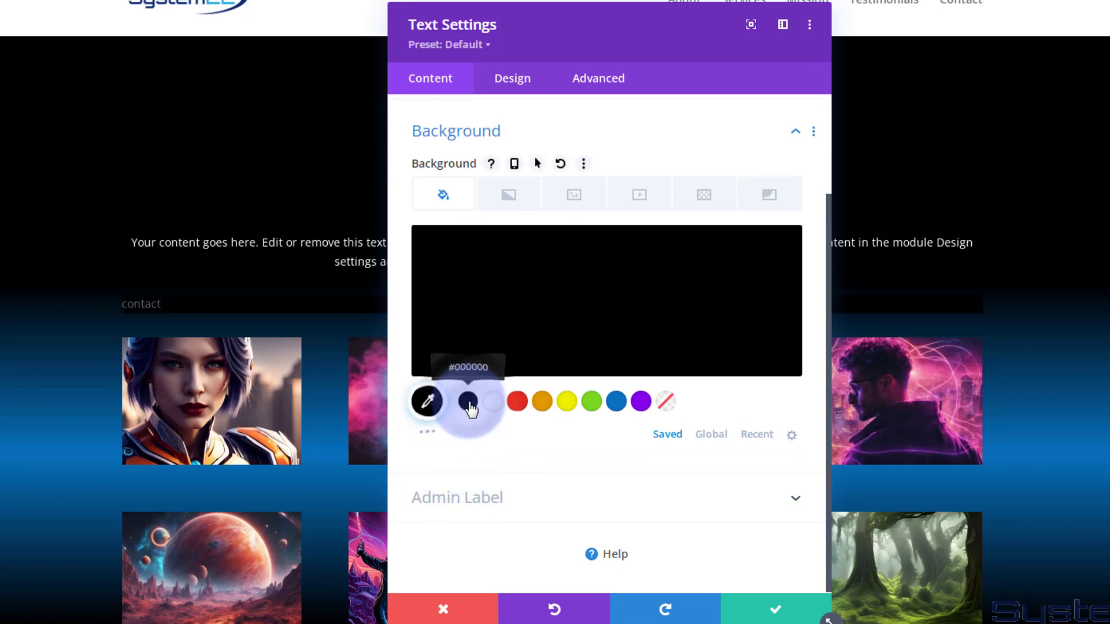
# Set the contact text colour to white and its font style to uppercase, keeping the font unchanged
pyautogui.click(123, 299)
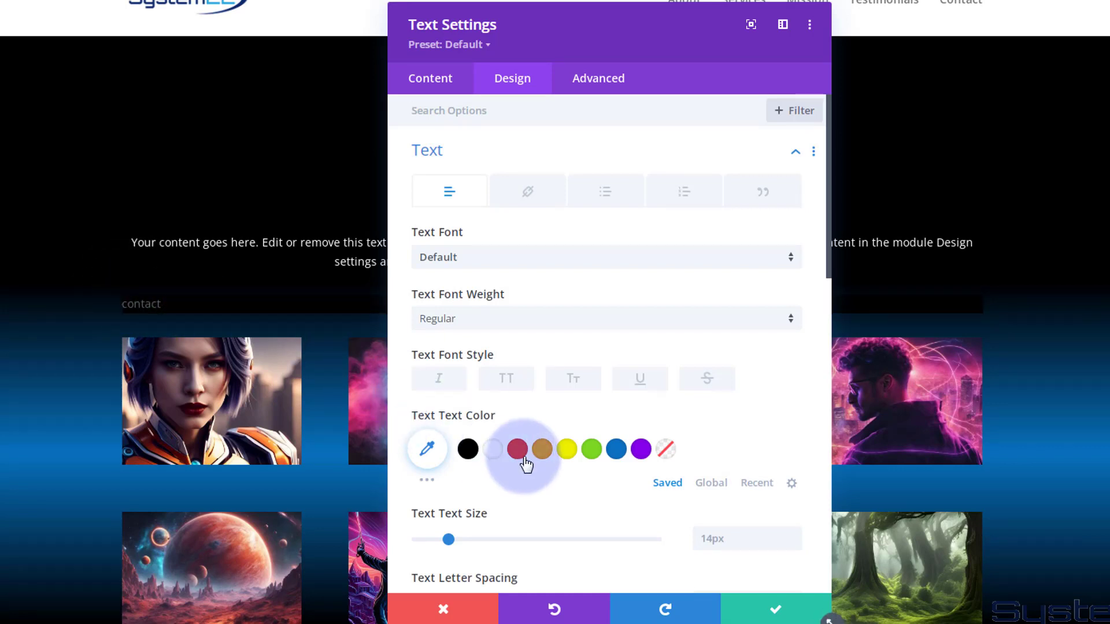
pyautogui.click(491, 453)
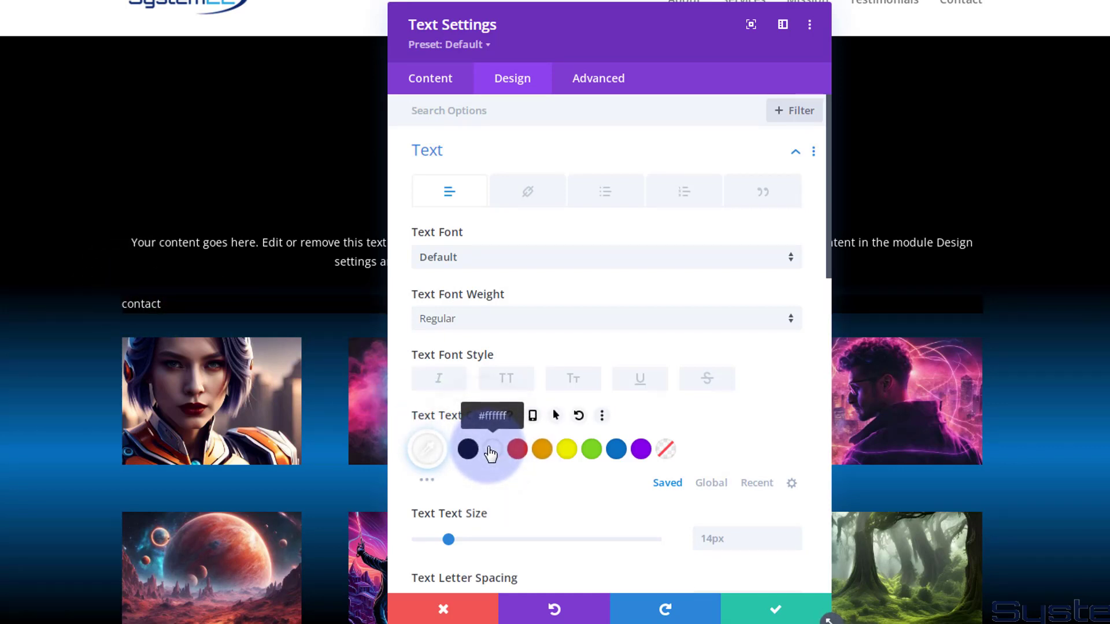
pyautogui.click(507, 381)
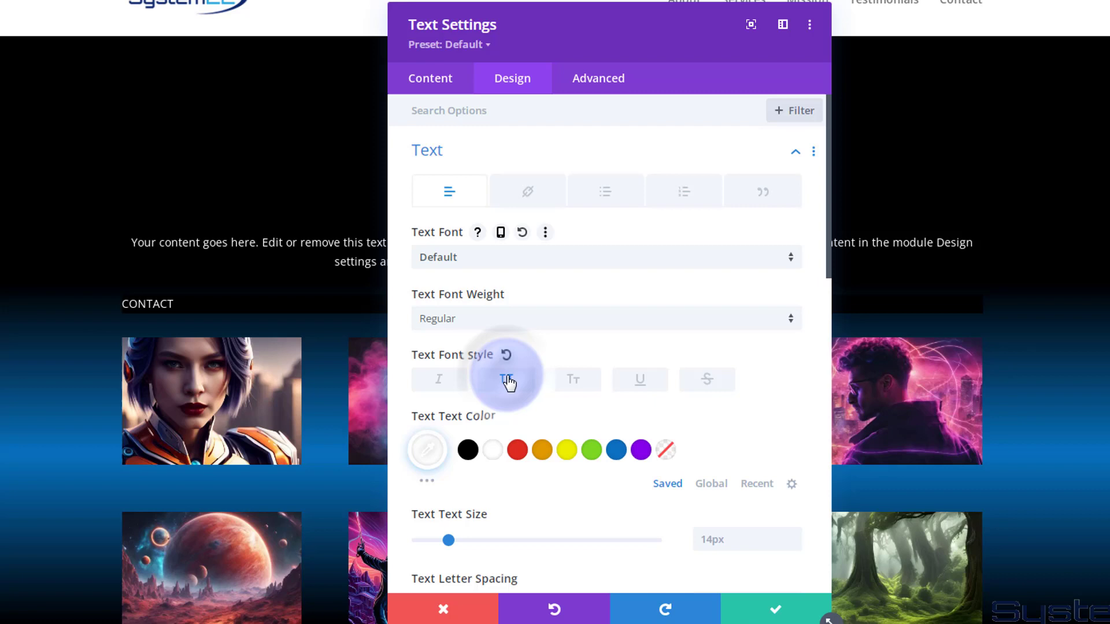
pyautogui.click(530, 260)
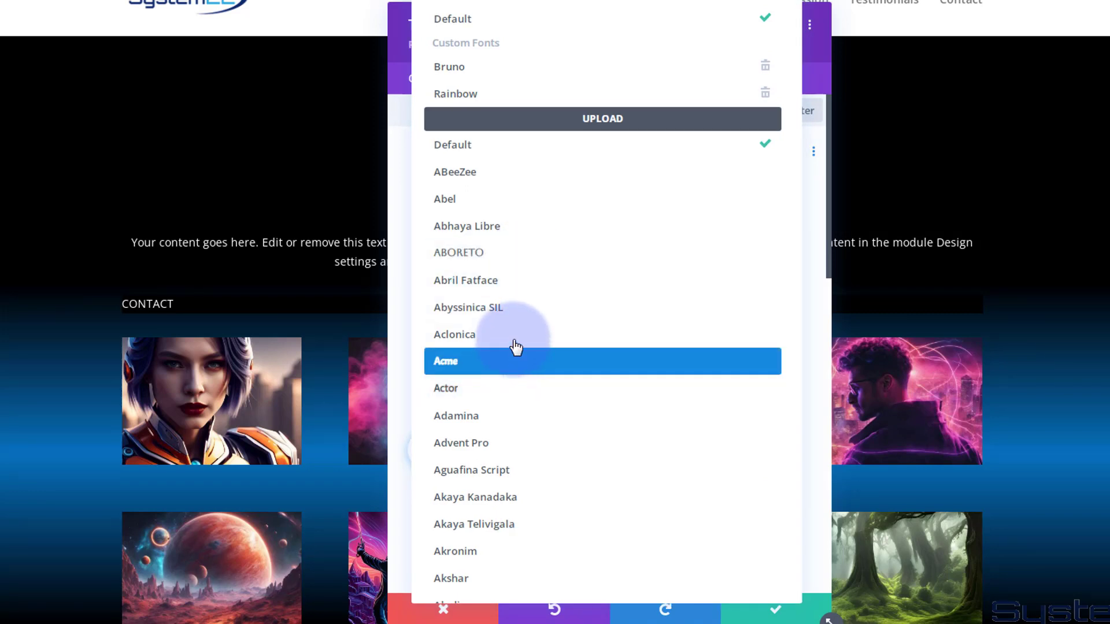
pyautogui.click(399, 114)
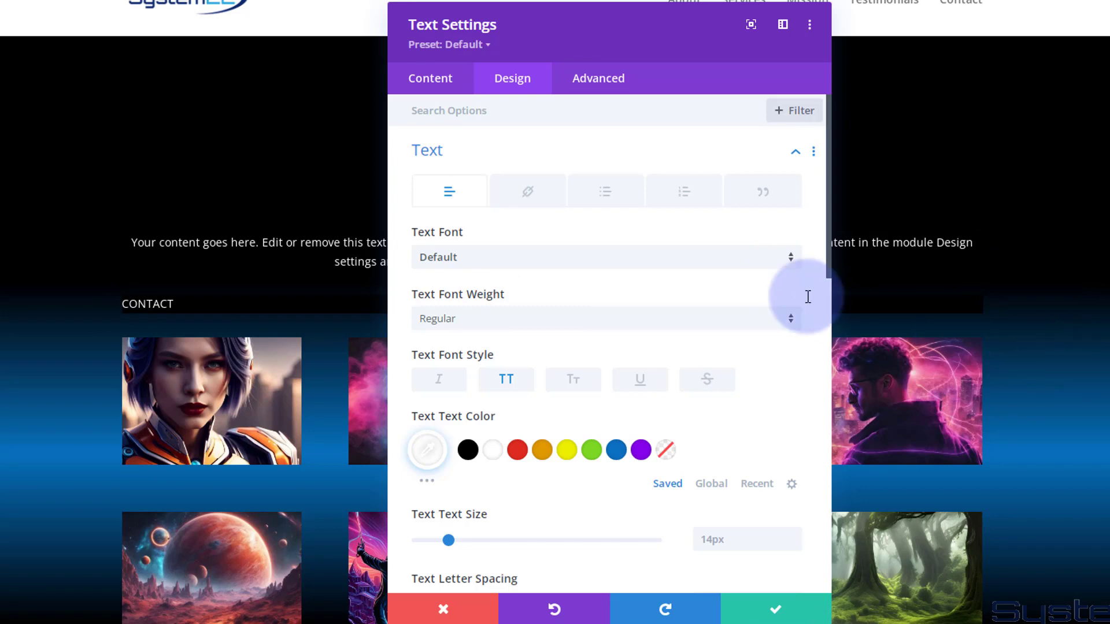
# Set the module's position to Fixed, anchored at the middle-left cell of the Location grid
pyautogui.click(601, 81)
pyautogui.click(595, 109)
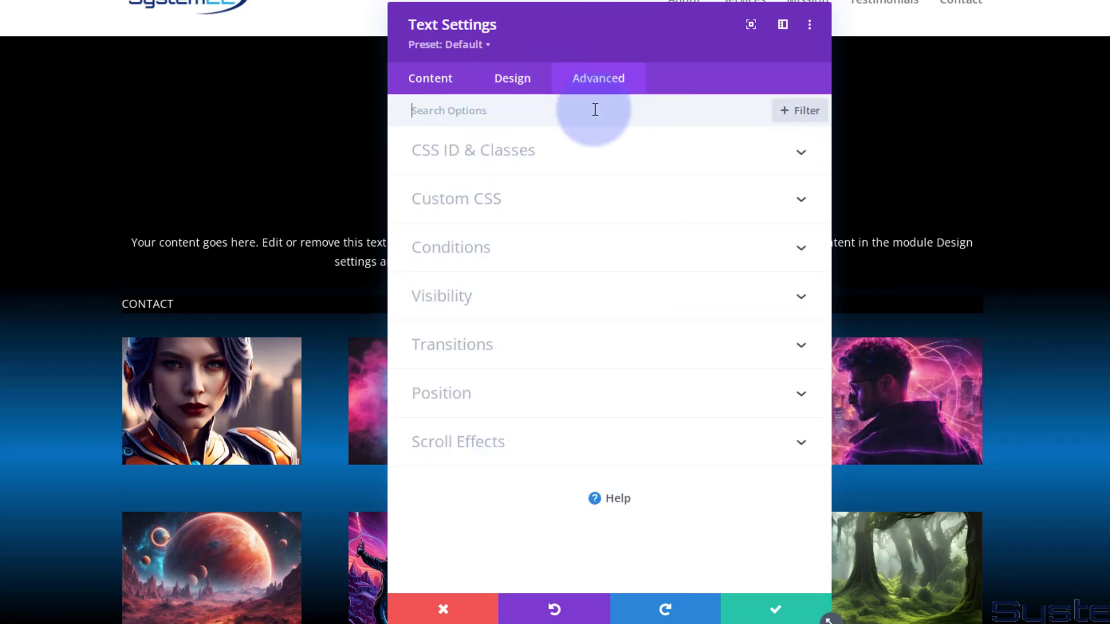
pyautogui.click(557, 400)
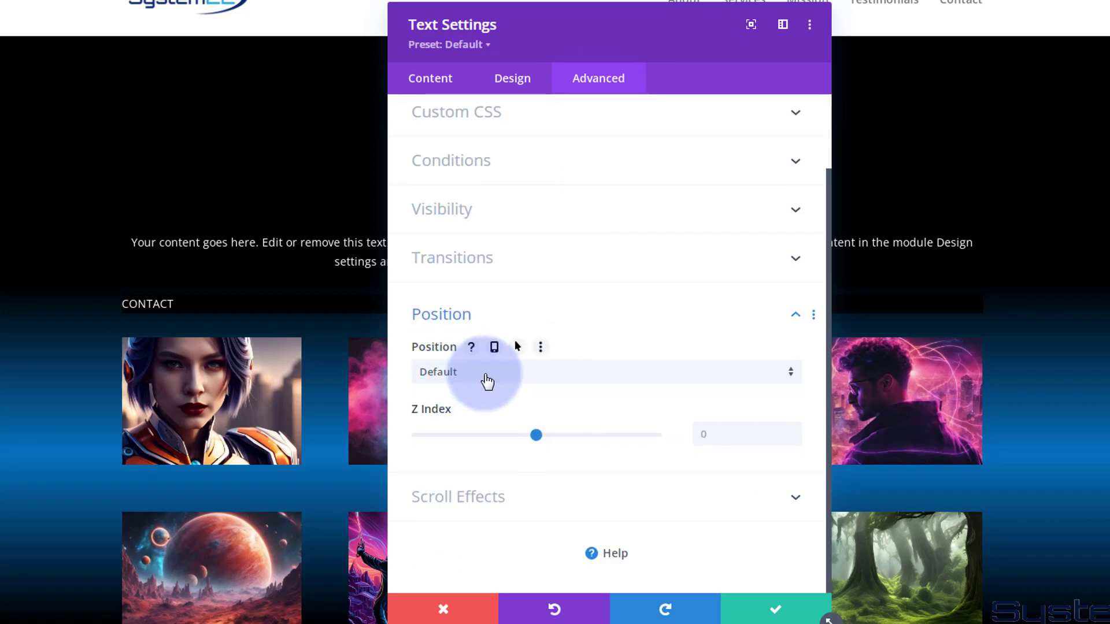
pyautogui.click(488, 382)
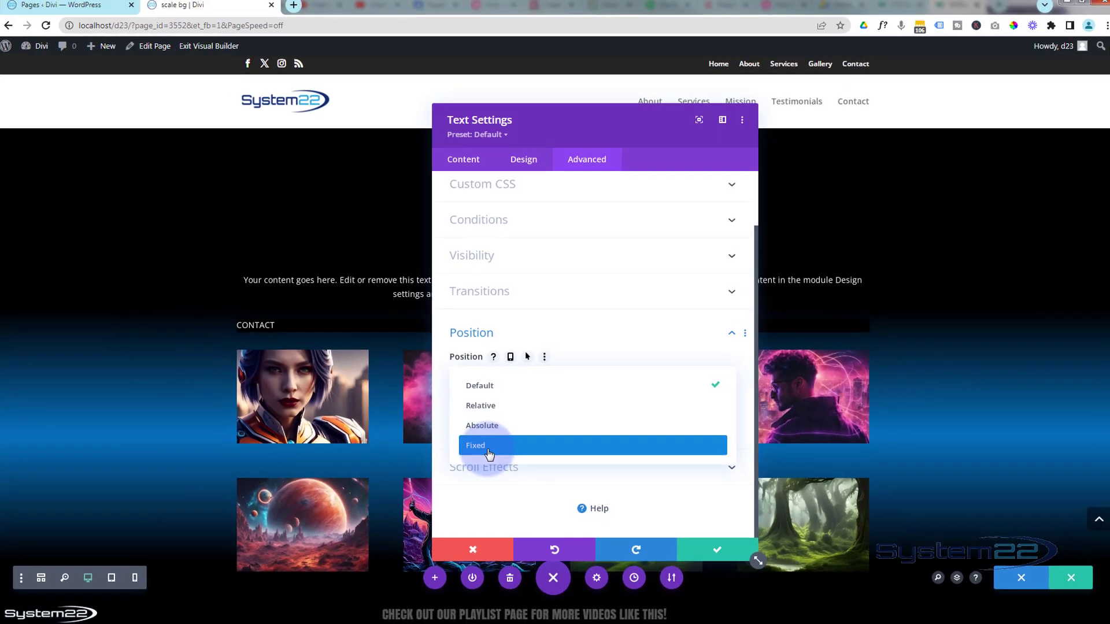
pyautogui.click(489, 450)
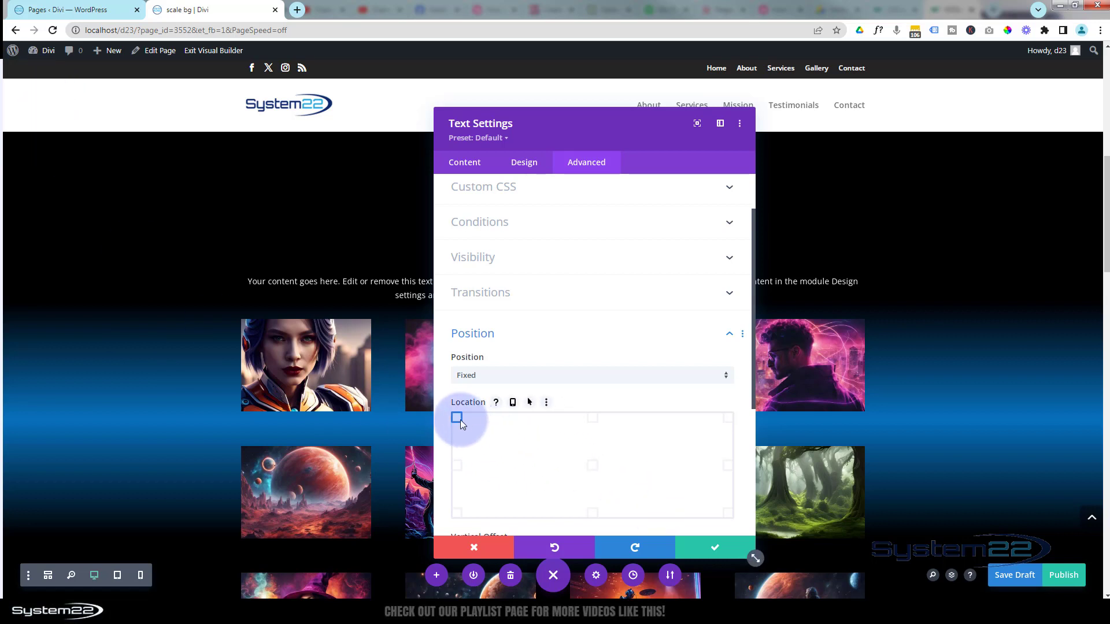
pyautogui.click(457, 465)
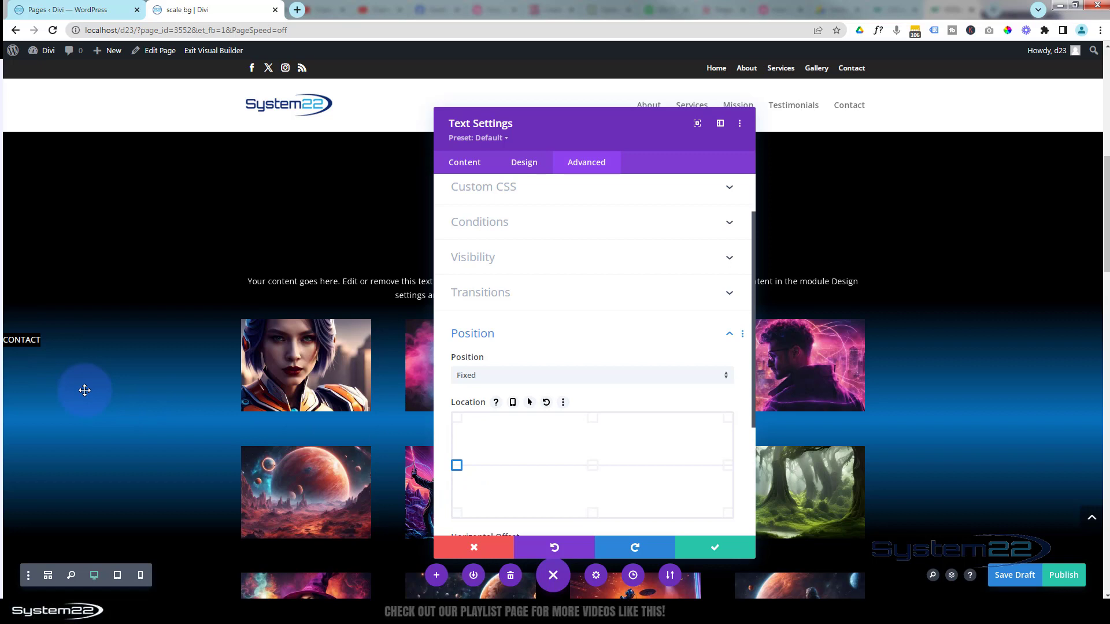
pyautogui.click(456, 513)
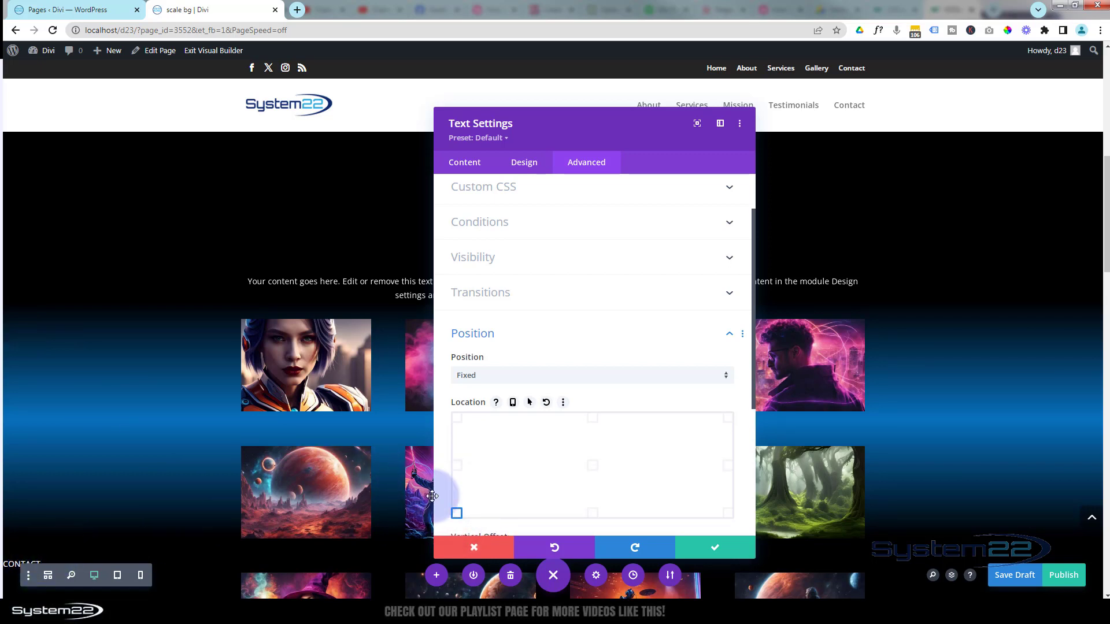
pyautogui.click(729, 467)
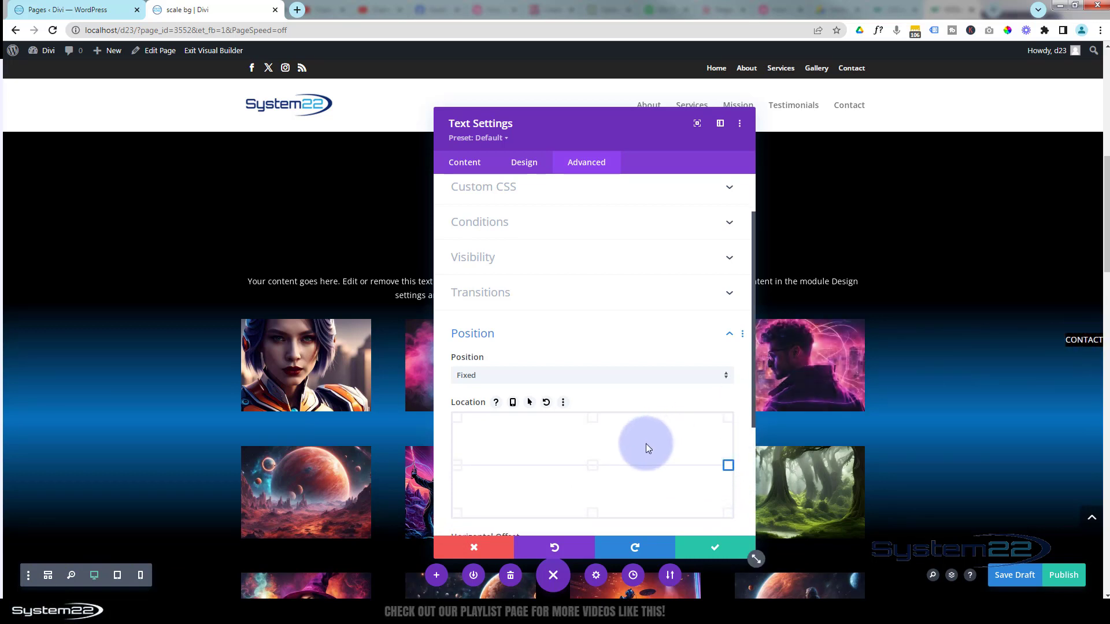
pyautogui.click(457, 466)
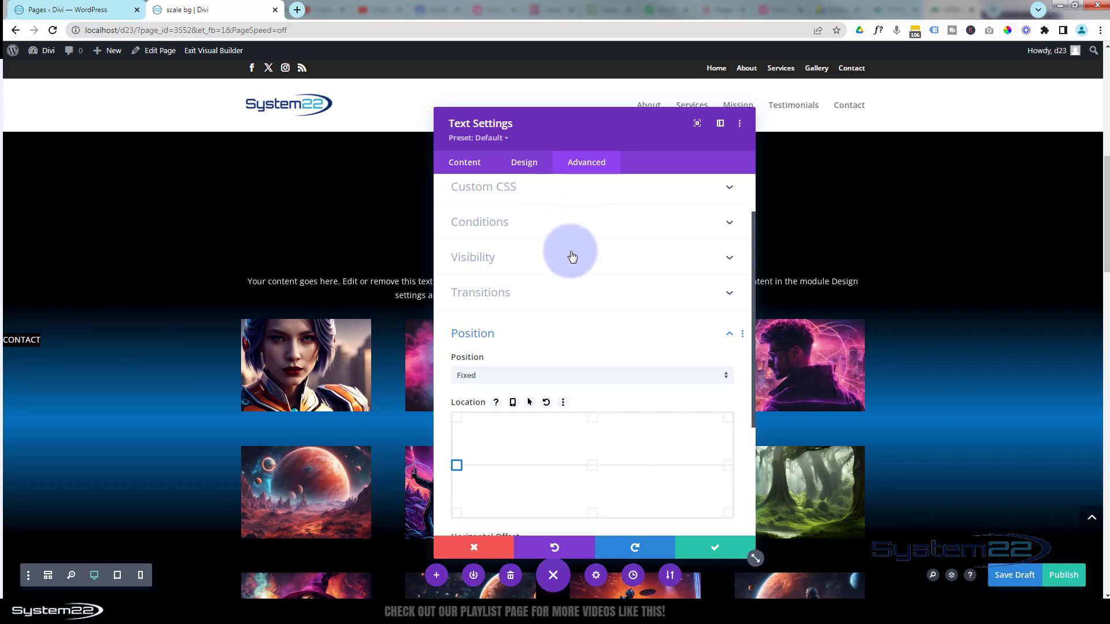
# Give the CONTACT module 5px padding on top, bottom, left and right
pyautogui.click(524, 162)
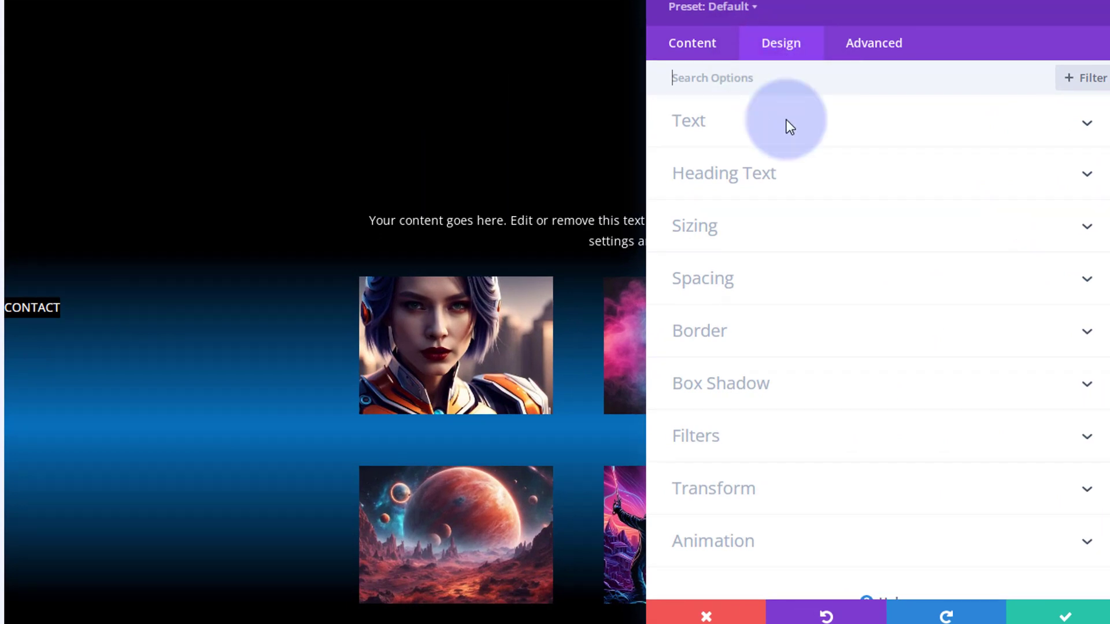
pyautogui.click(769, 278)
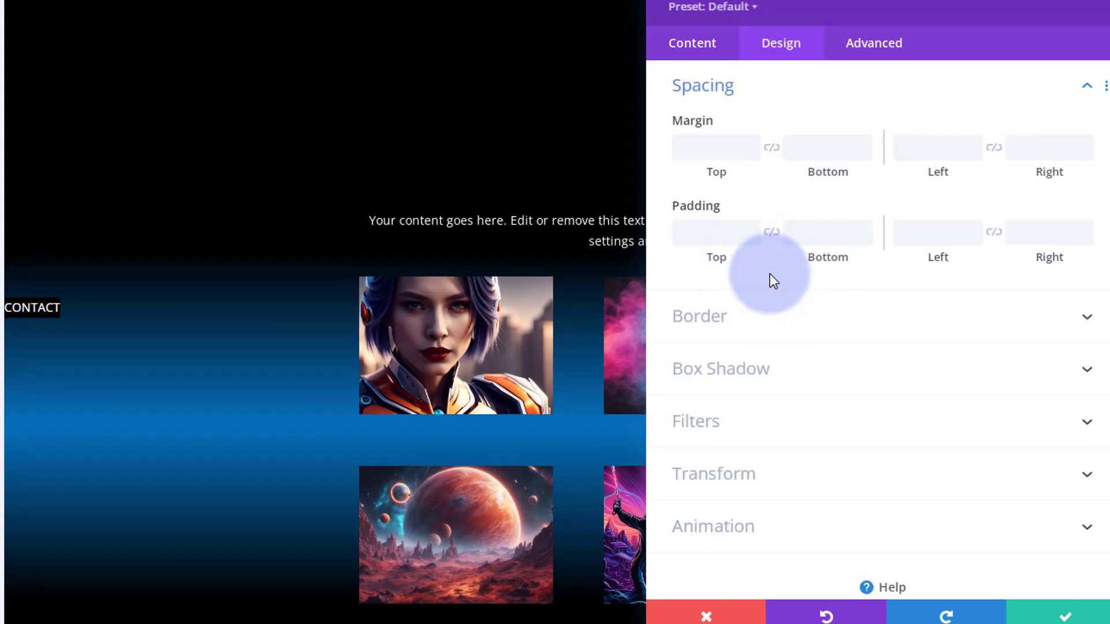
pyautogui.click(691, 232)
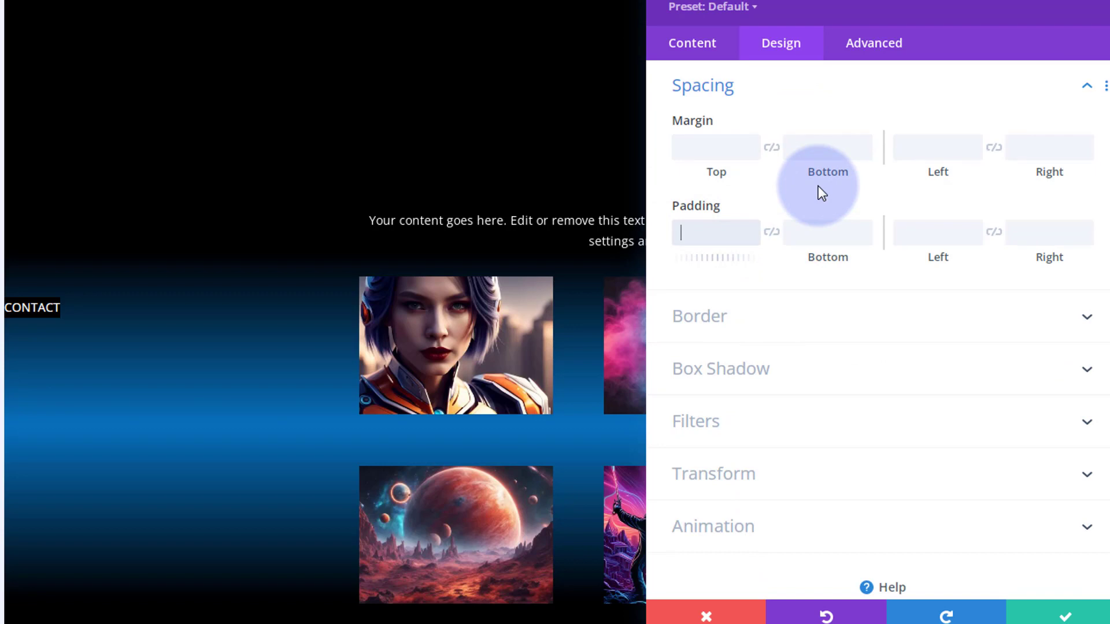
pyautogui.write('5px')
pyautogui.click(786, 242)
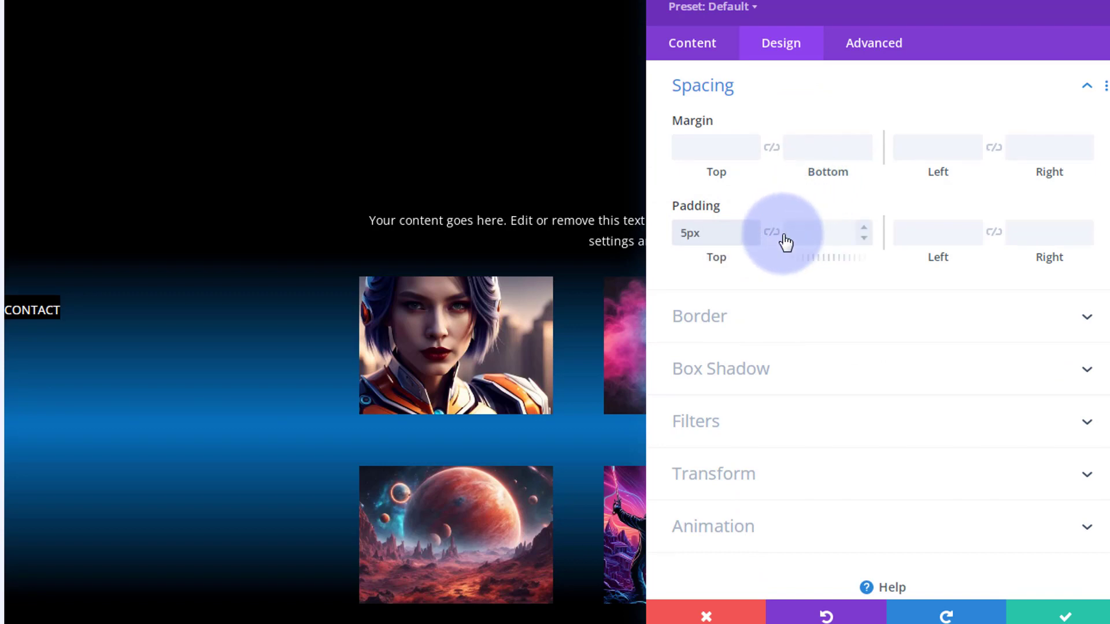
pyautogui.click(772, 234)
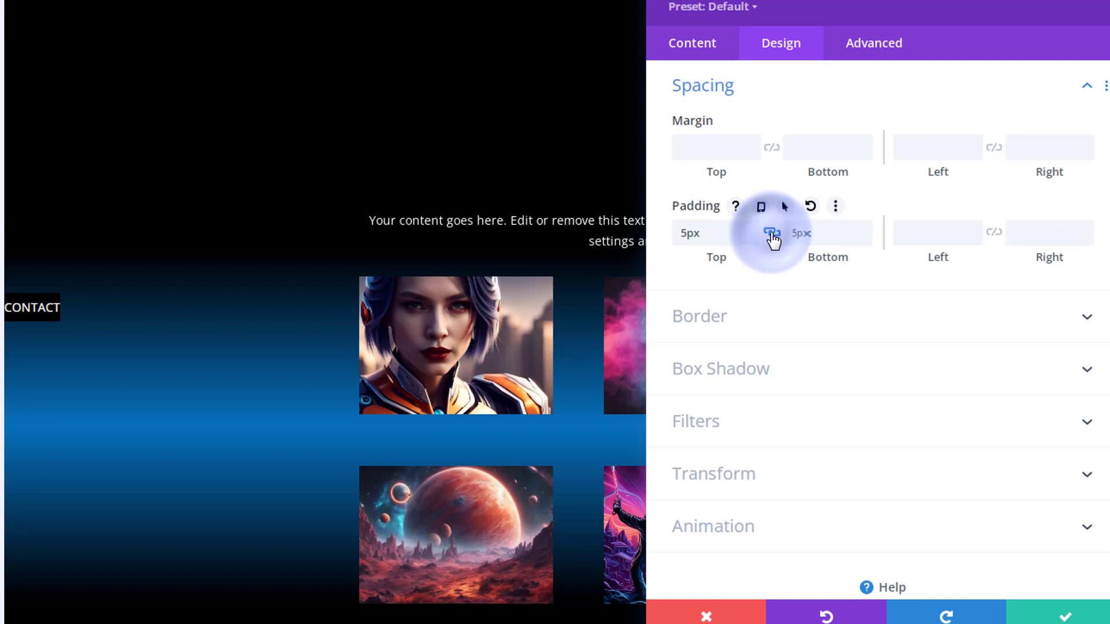
pyautogui.click(929, 235)
pyautogui.write('5px')
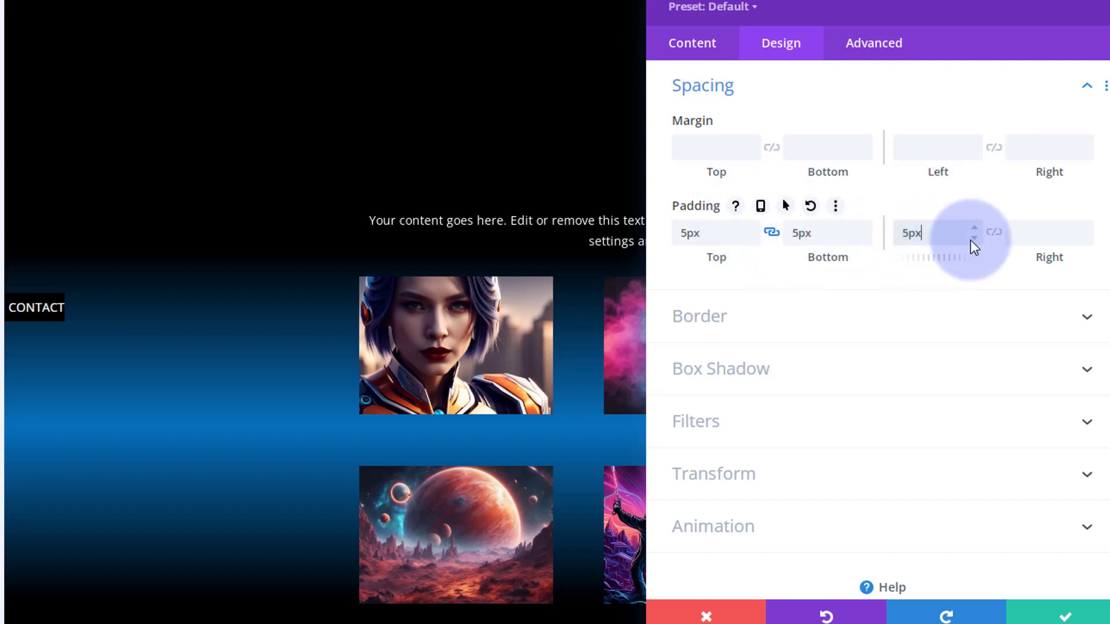
pyautogui.click(994, 234)
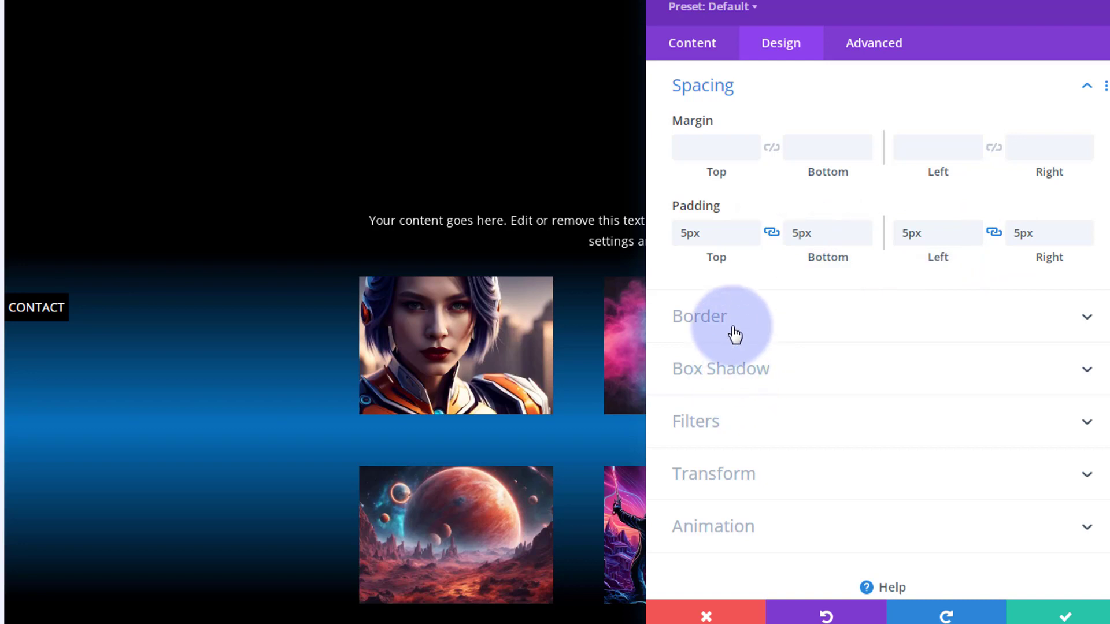
# Apply the second box shadow preset (2px vertical, 18px blur, 0px spread) with a white shadow colour
pyautogui.click(781, 375)
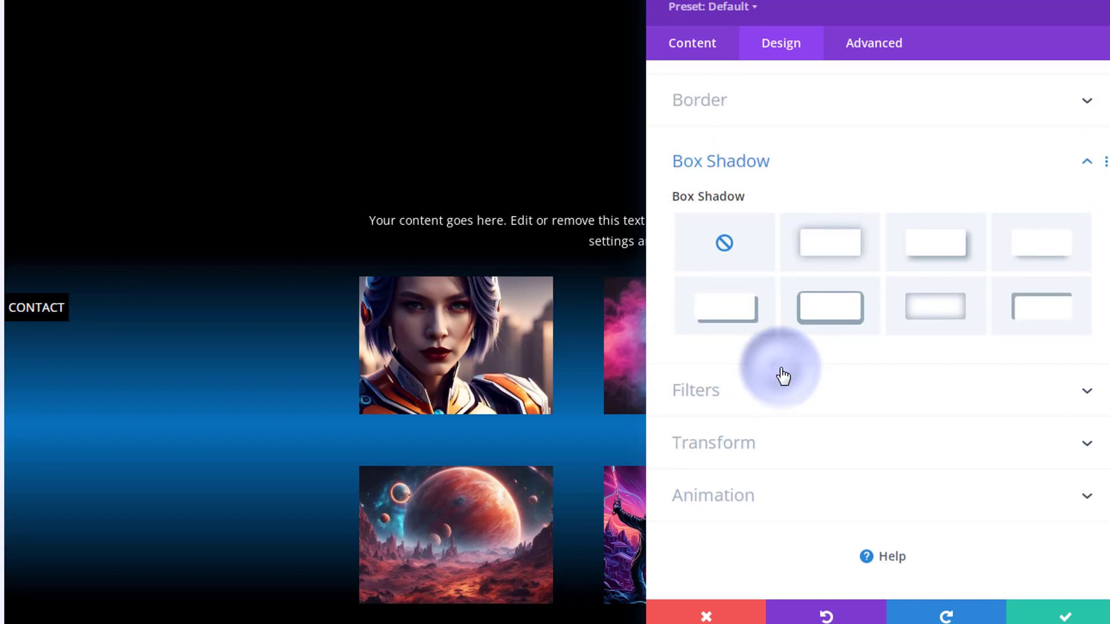
pyautogui.click(832, 250)
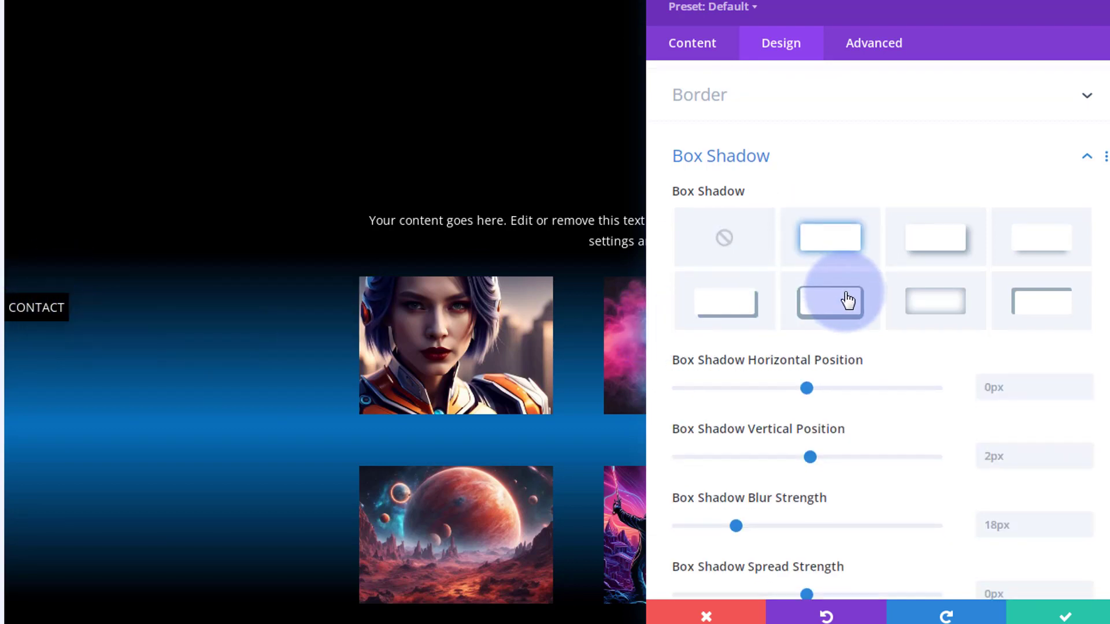
pyautogui.scroll(-5, 846, 292)
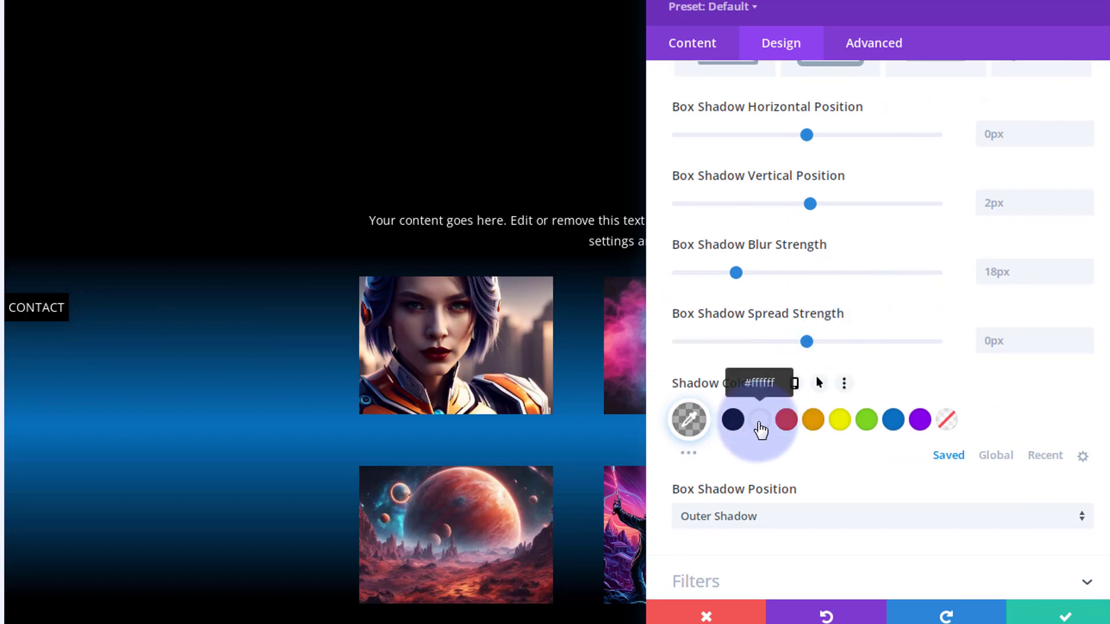
pyautogui.click(759, 422)
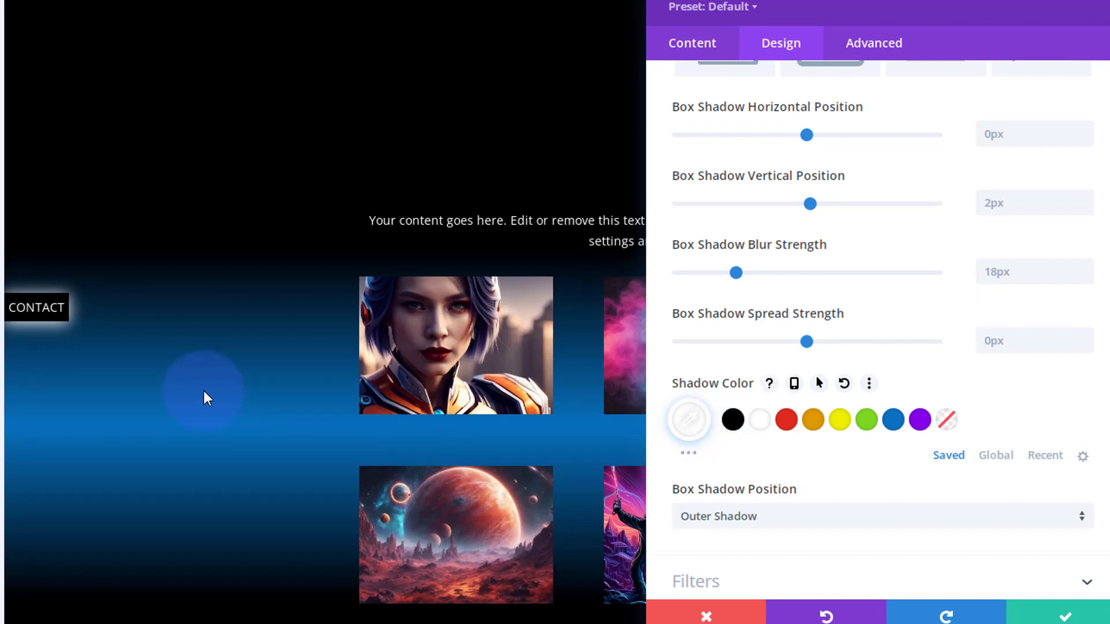
pyautogui.scroll(4, 204, 391)
pyautogui.scroll(-3, 204, 391)
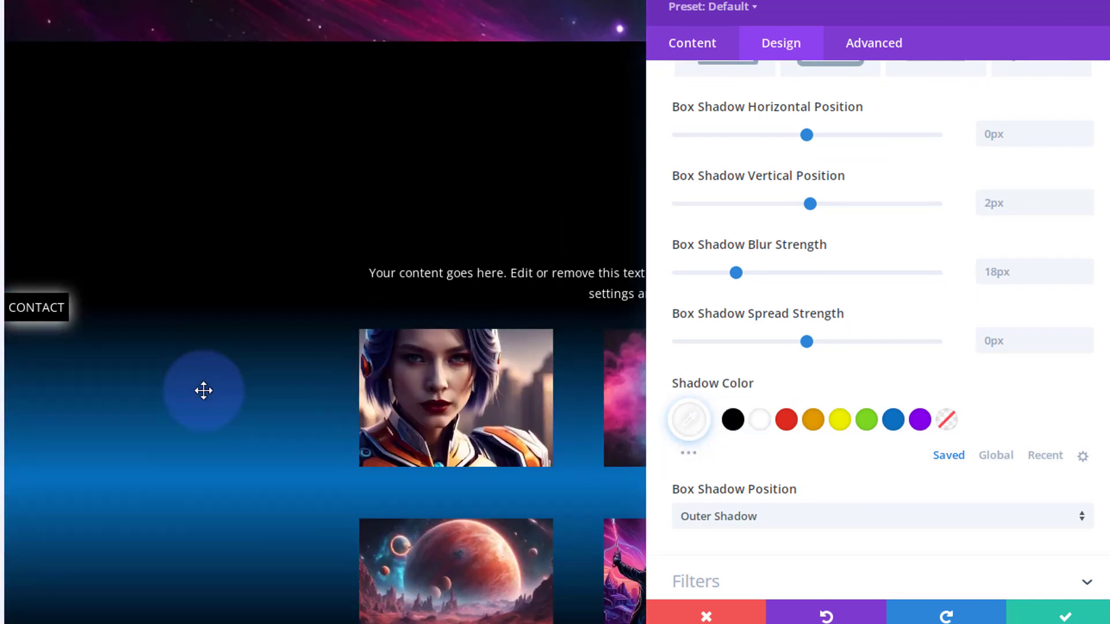
pyautogui.scroll(-8, 203, 391)
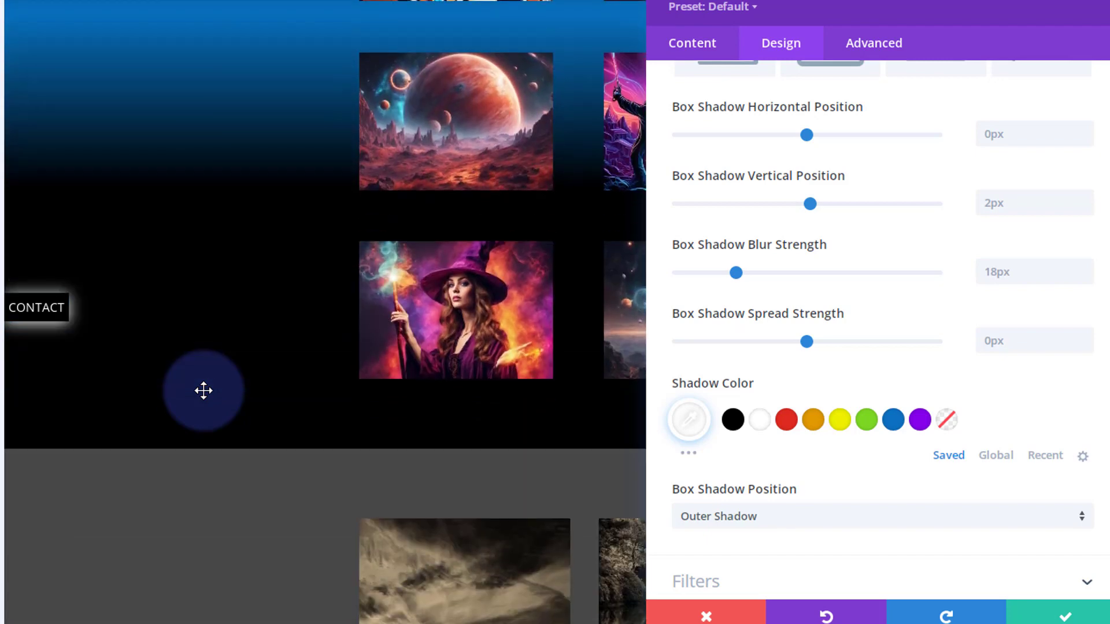
# Lower the white shadow colour's opacity to 0.5, giving rgba(255,255,255,0.5)
pyautogui.click(690, 424)
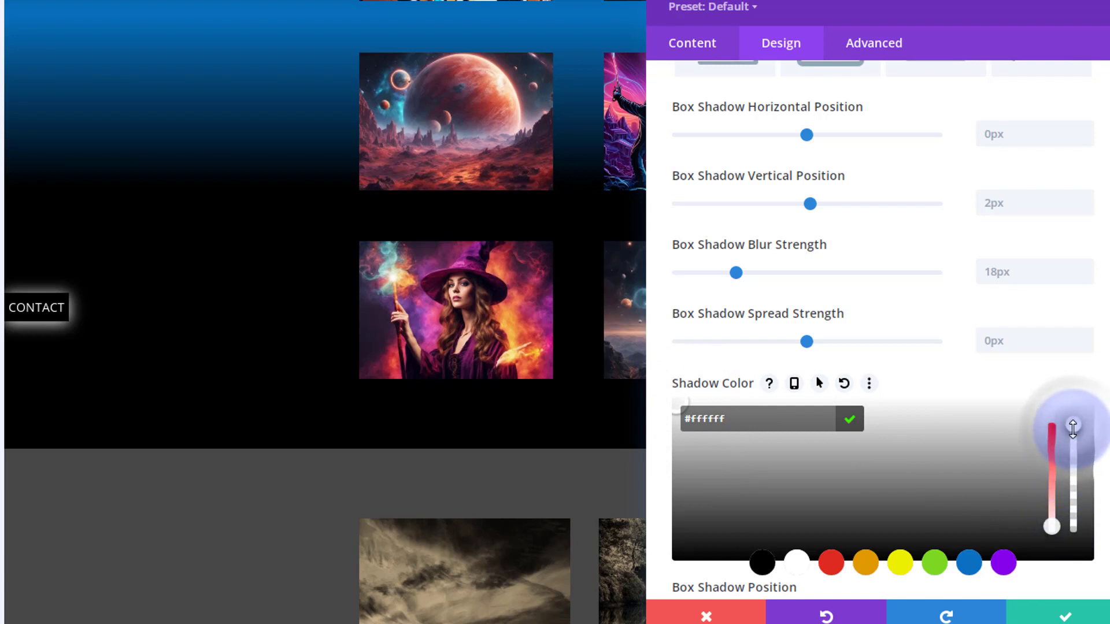
pyautogui.moveTo(1072, 428); pyautogui.dragTo(1073, 496)
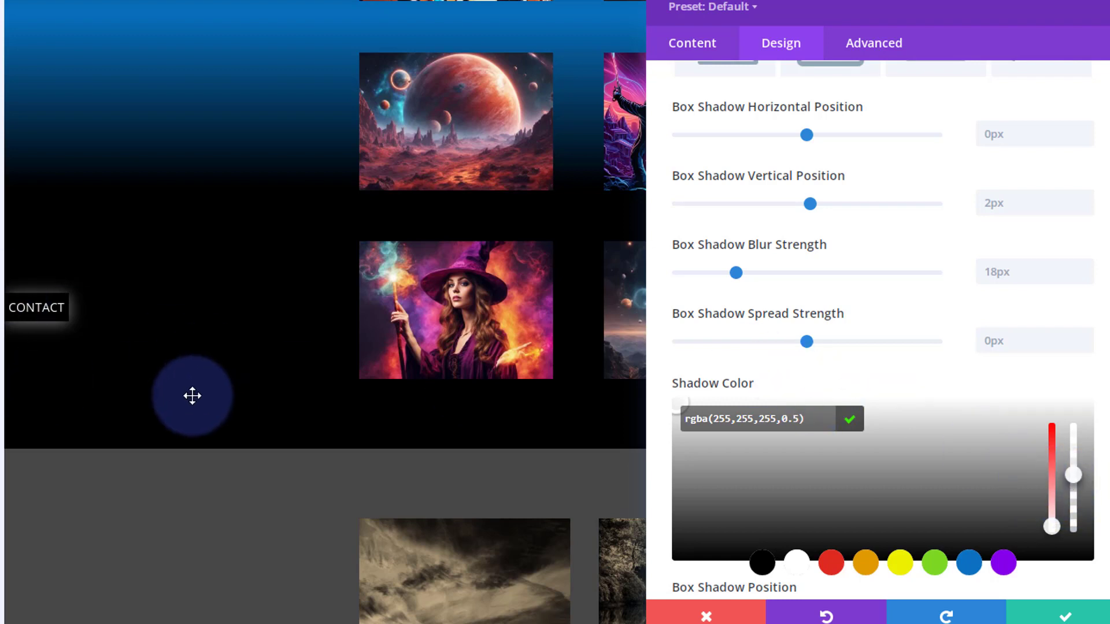
pyautogui.scroll(-7, 193, 396)
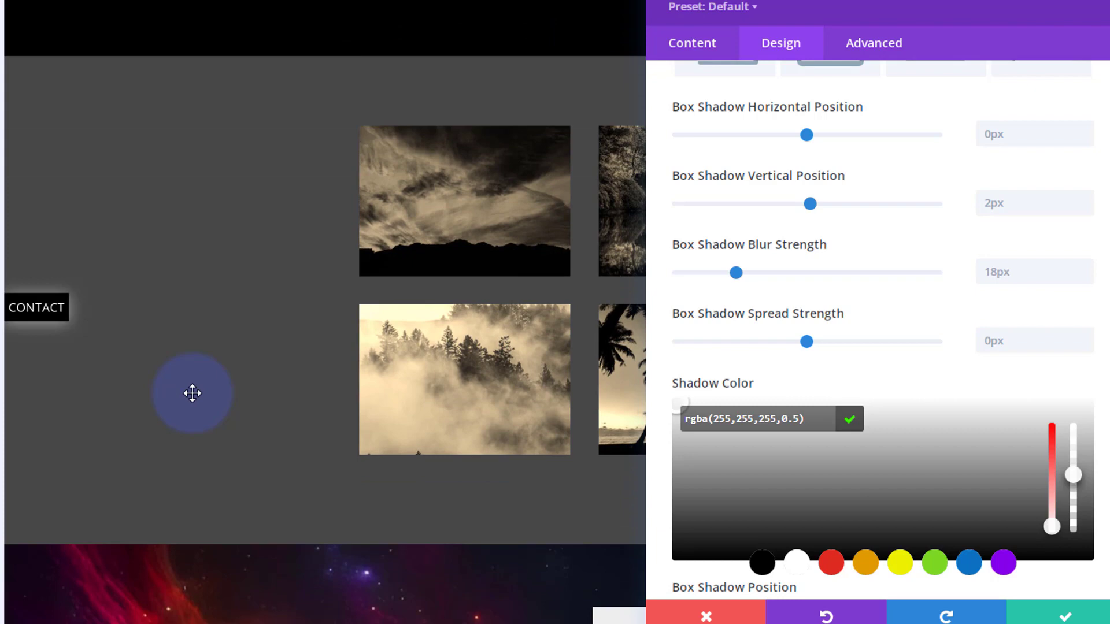
pyautogui.scroll(-9, 192, 393)
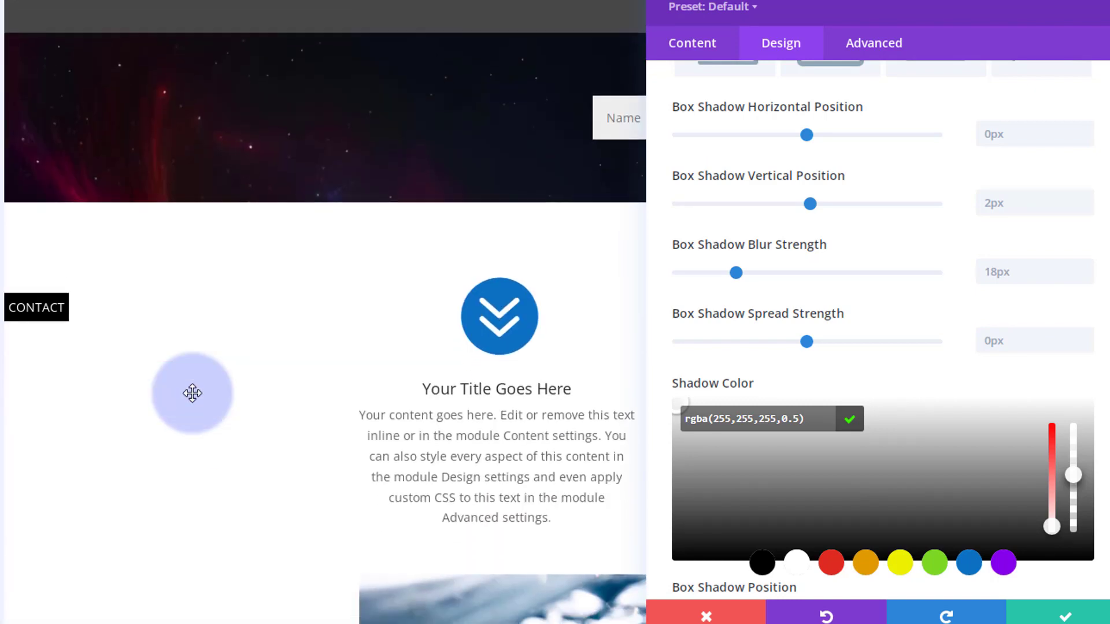
pyautogui.scroll(-8, 193, 393)
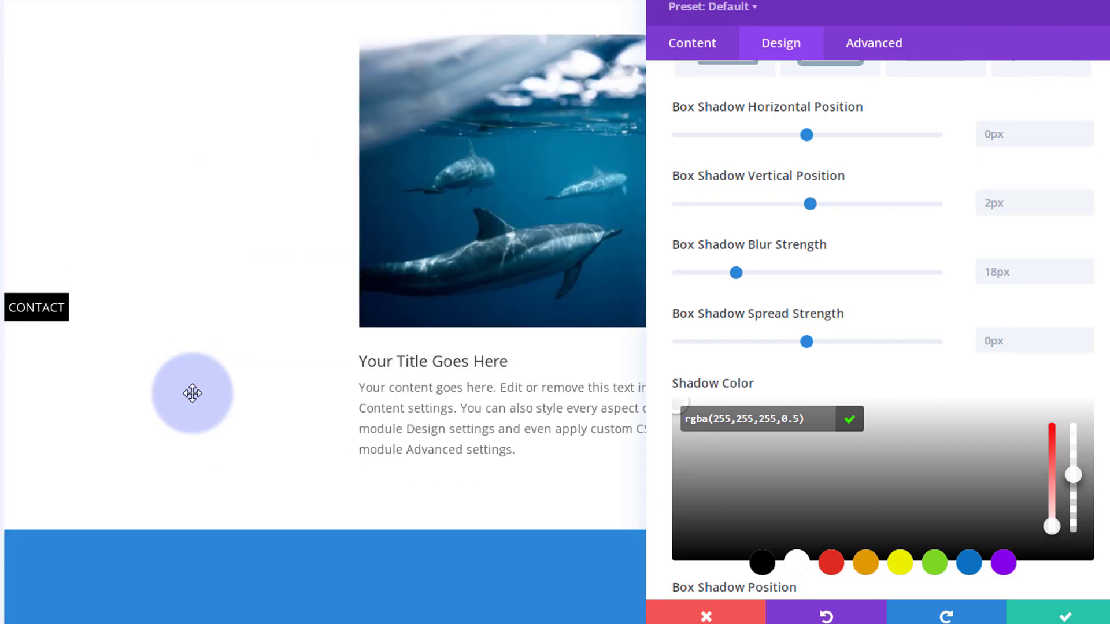
pyautogui.scroll(-6, 193, 393)
pyautogui.scroll(2, 192, 393)
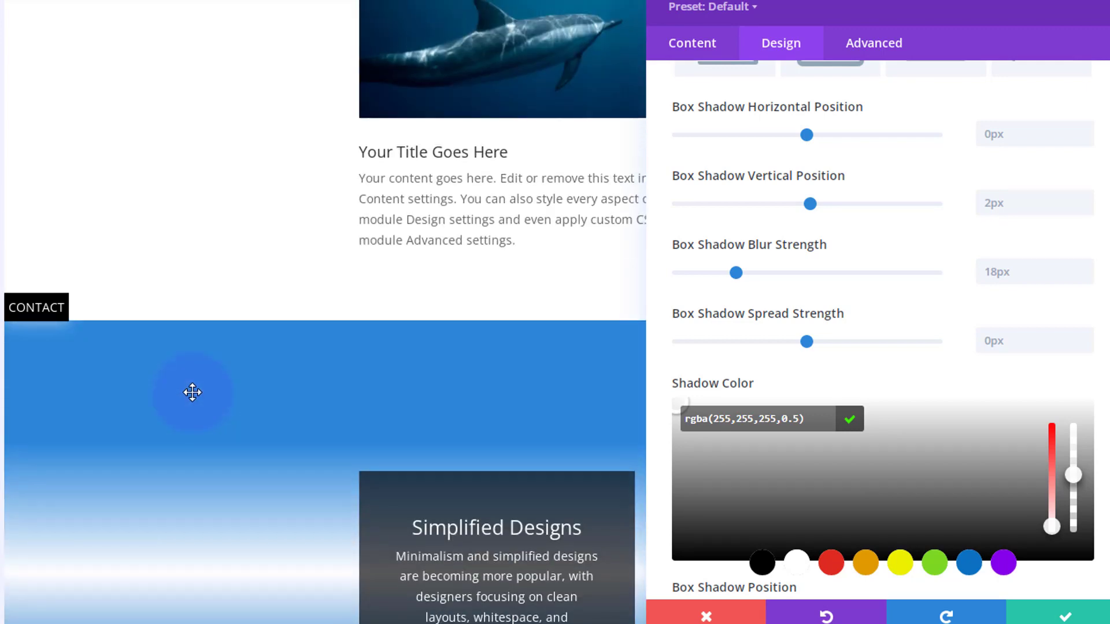
pyautogui.scroll(3, 192, 392)
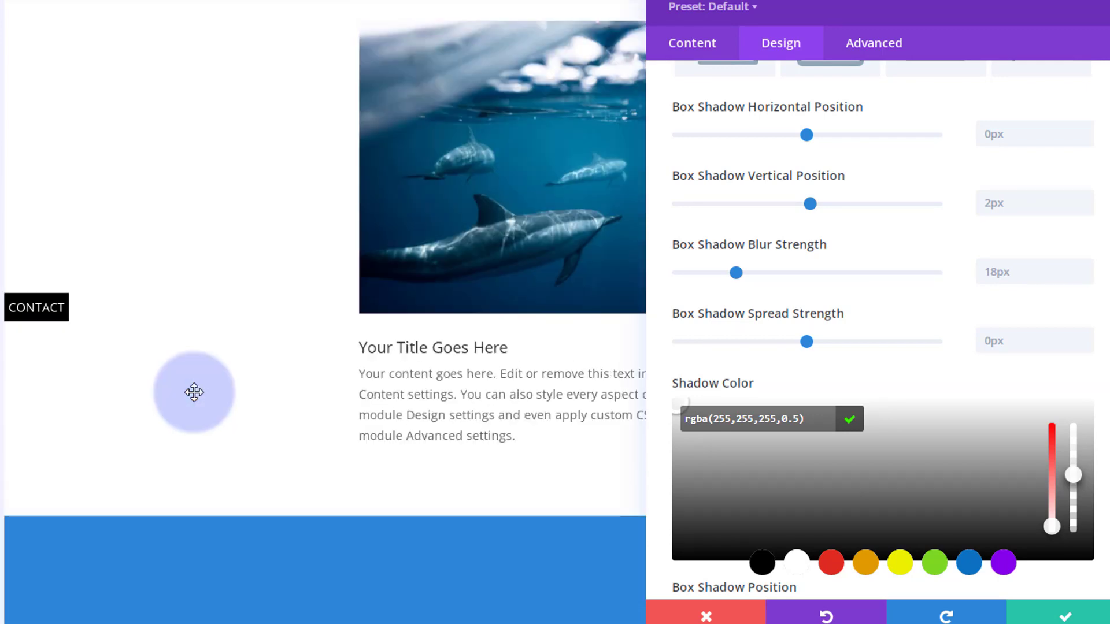
pyautogui.scroll(15, 195, 392)
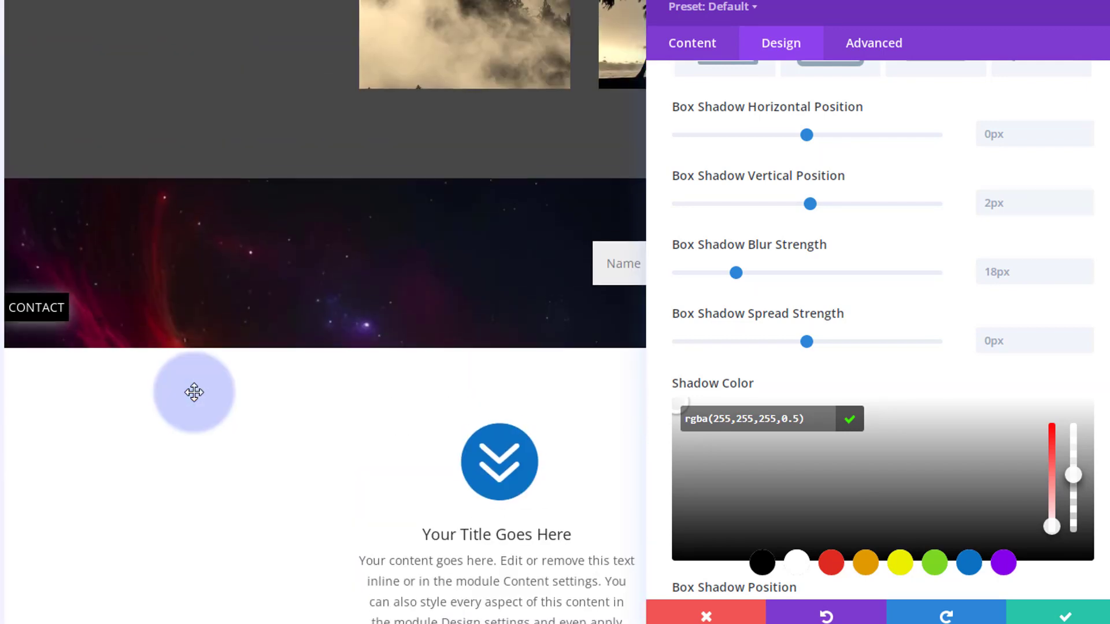
pyautogui.scroll(2, 194, 392)
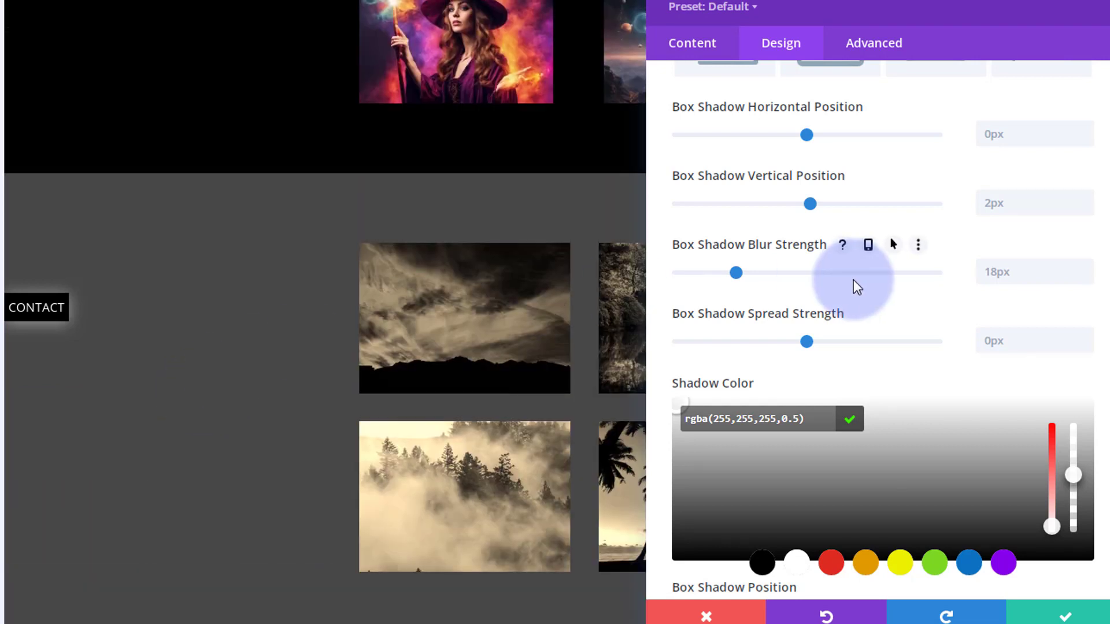
# Raise the CONTACT tab's Z Index to 238 in its Advanced Position settings
pyautogui.click(887, 55)
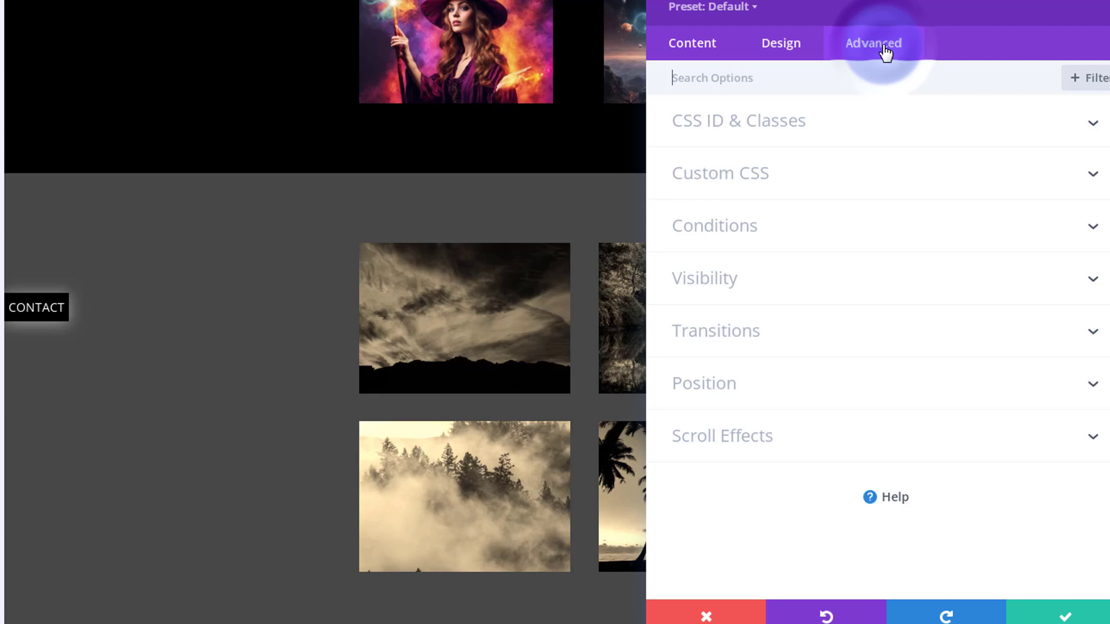
pyautogui.click(873, 396)
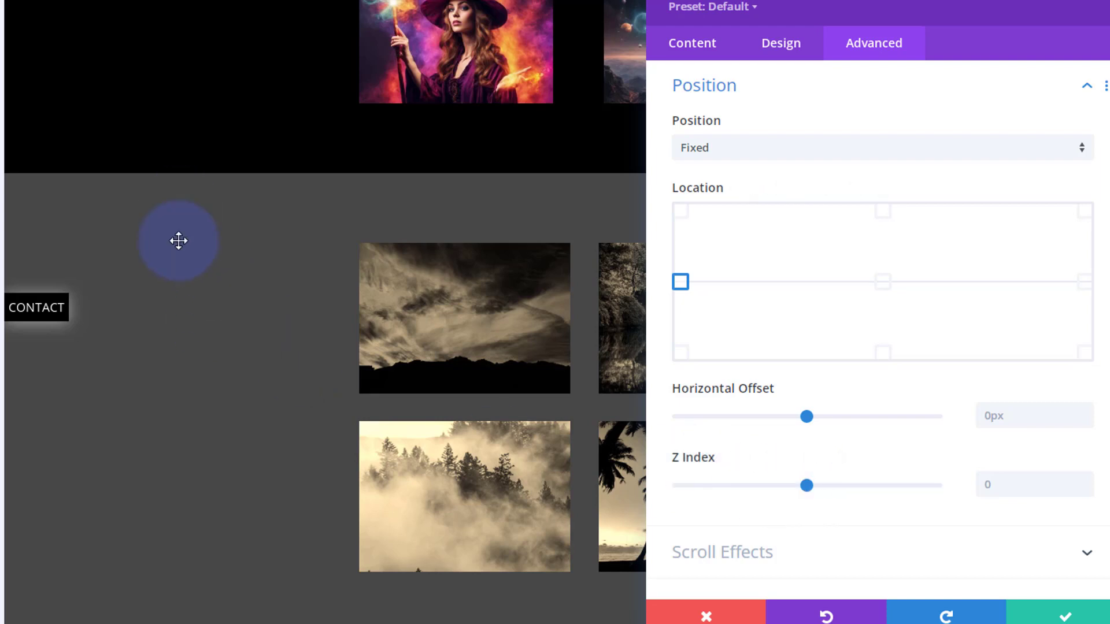
pyautogui.moveTo(807, 483); pyautogui.dragTo(869, 484)
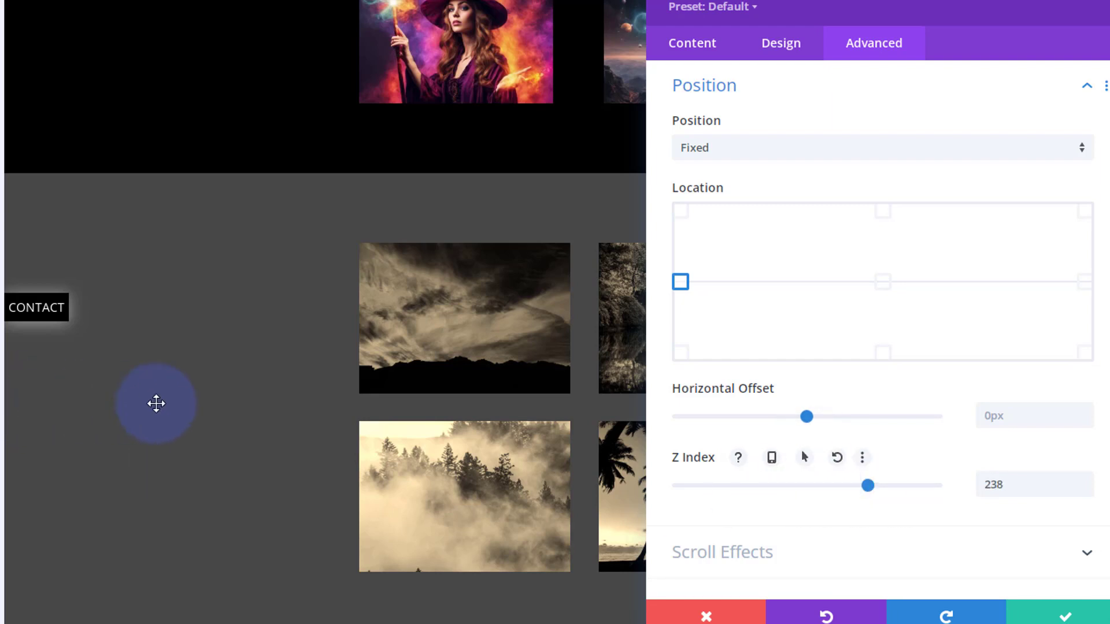
# Scroll the page up and down to confirm the tab stays pinned at the left-middle edge
pyautogui.scroll(3, 154, 402)
pyautogui.scroll(-4, 156, 403)
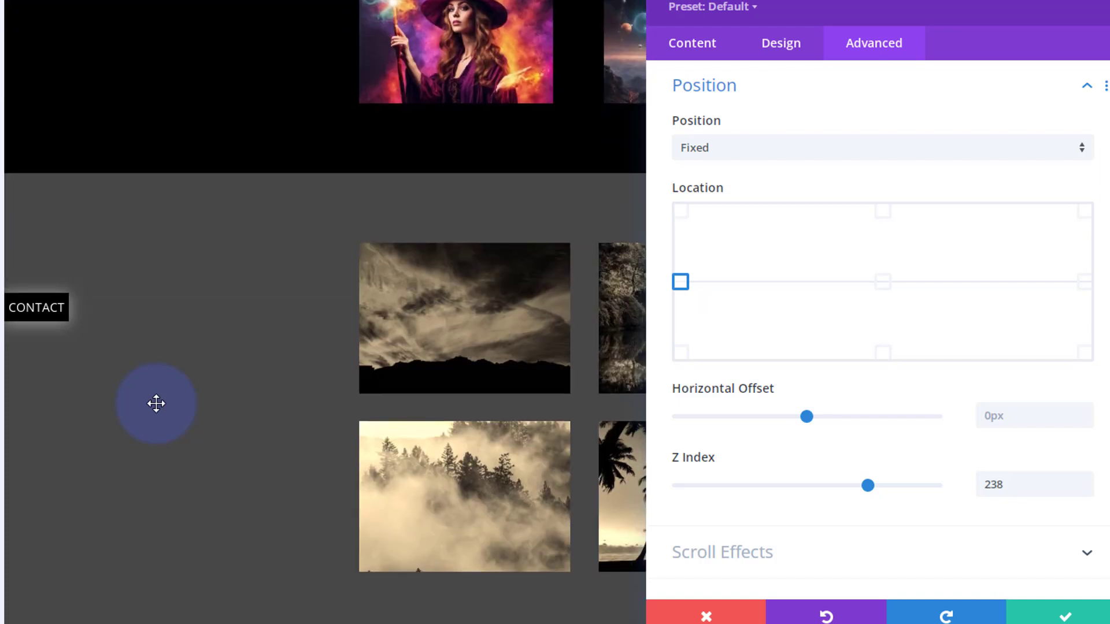
pyautogui.scroll(3, 167, 376)
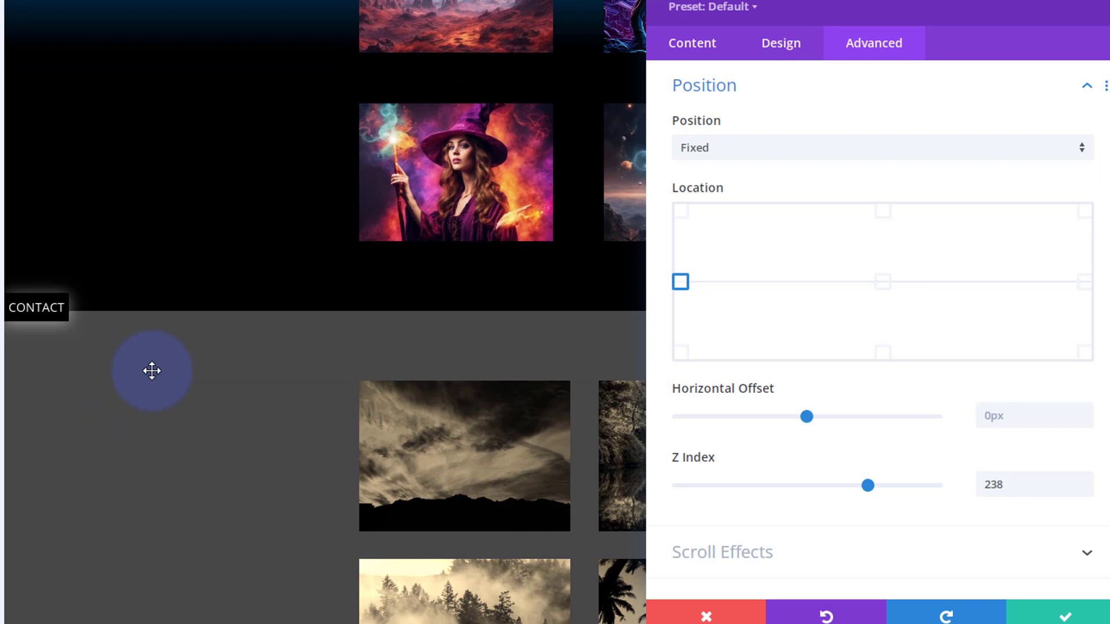
pyautogui.moveTo(36, 306)
pyautogui.scroll(-5, 89, 368)
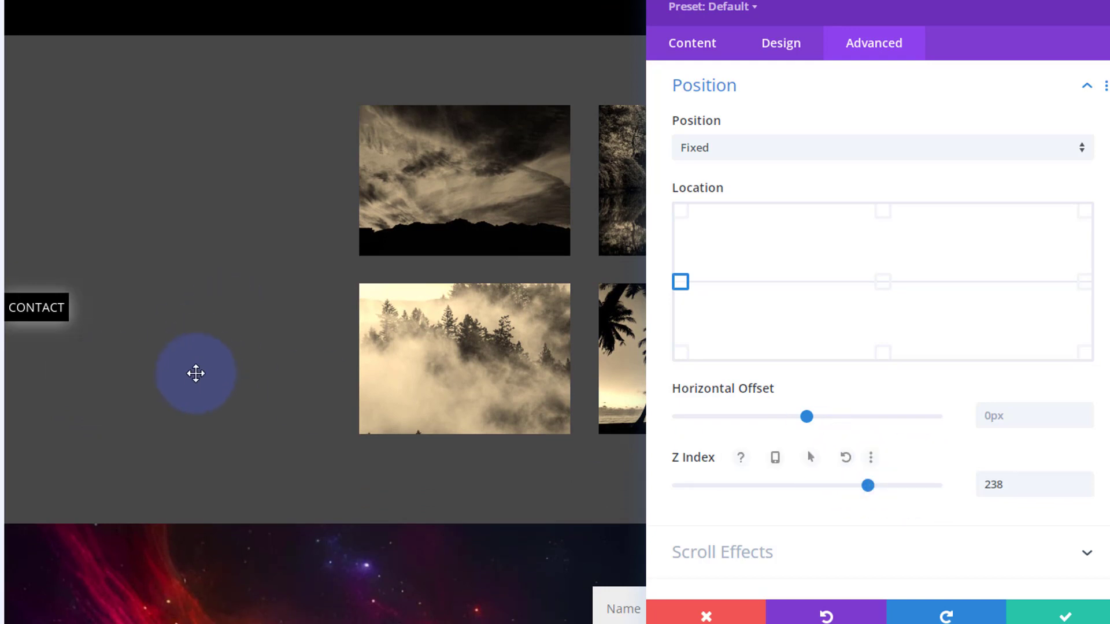
pyautogui.scroll(10, 195, 373)
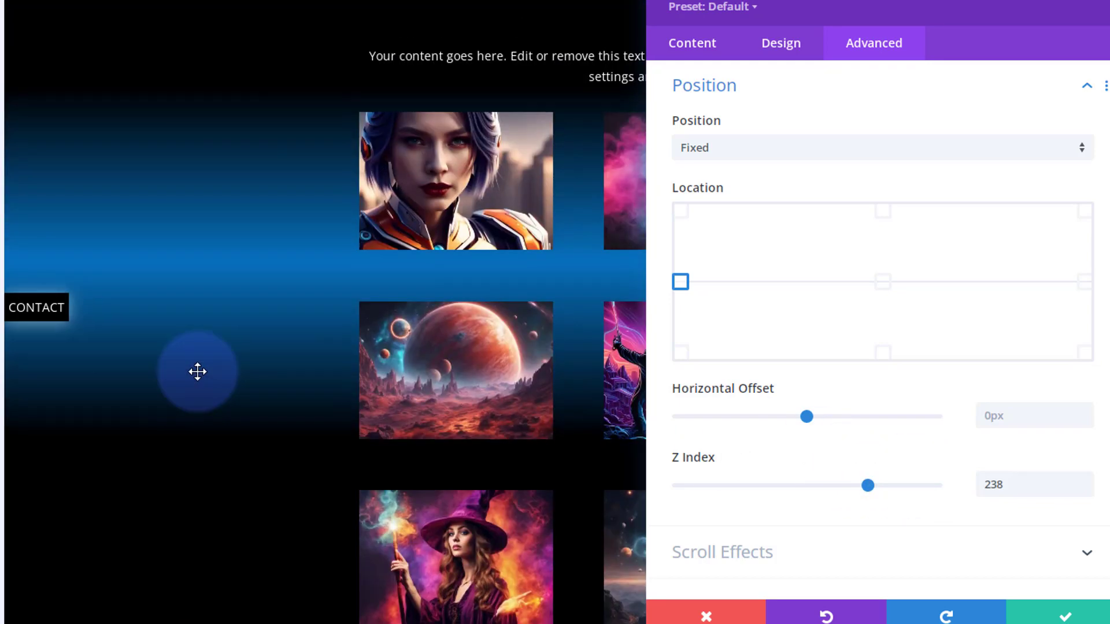
pyautogui.scroll(10, 197, 371)
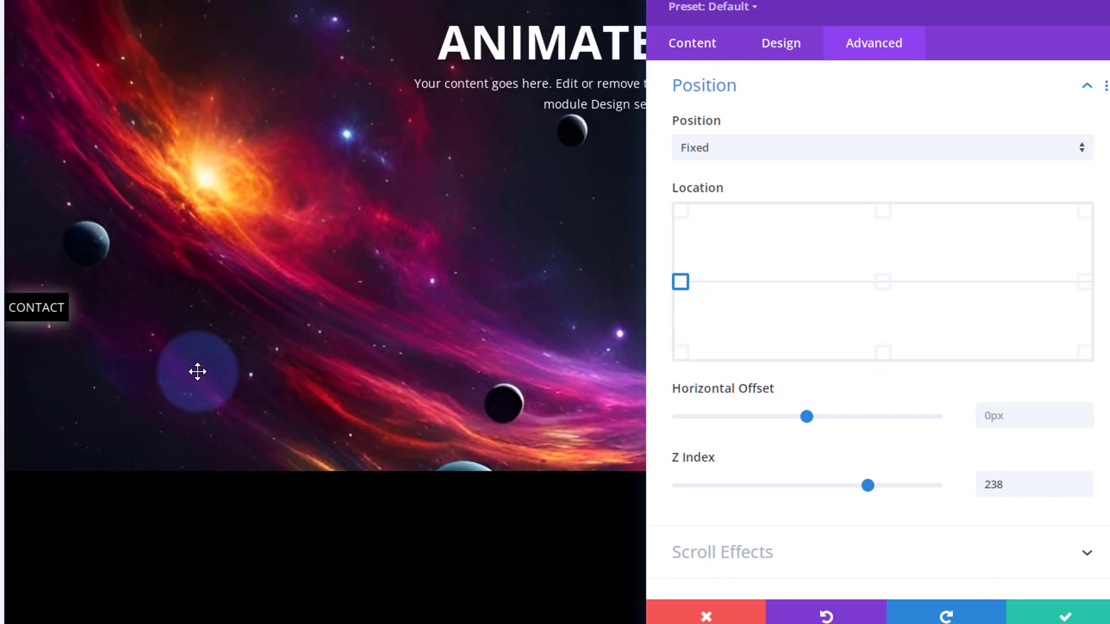
# Check the tab over the gallery and contact sections, then float the Text Settings panel over the page
pyautogui.scroll(5, 197, 372)
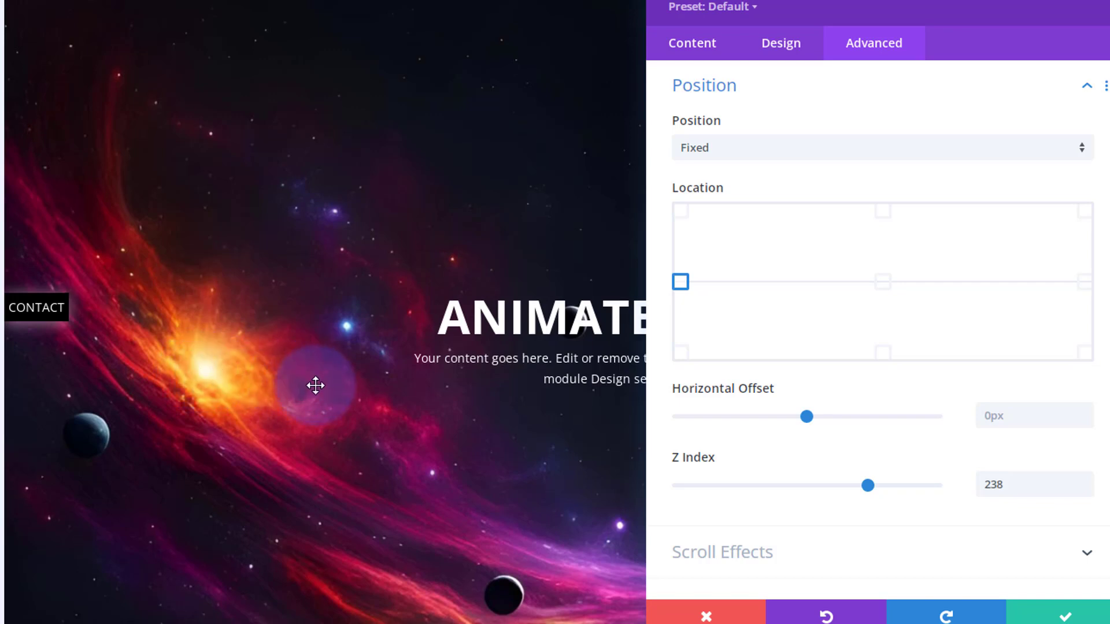
pyautogui.scroll(-10, 315, 383)
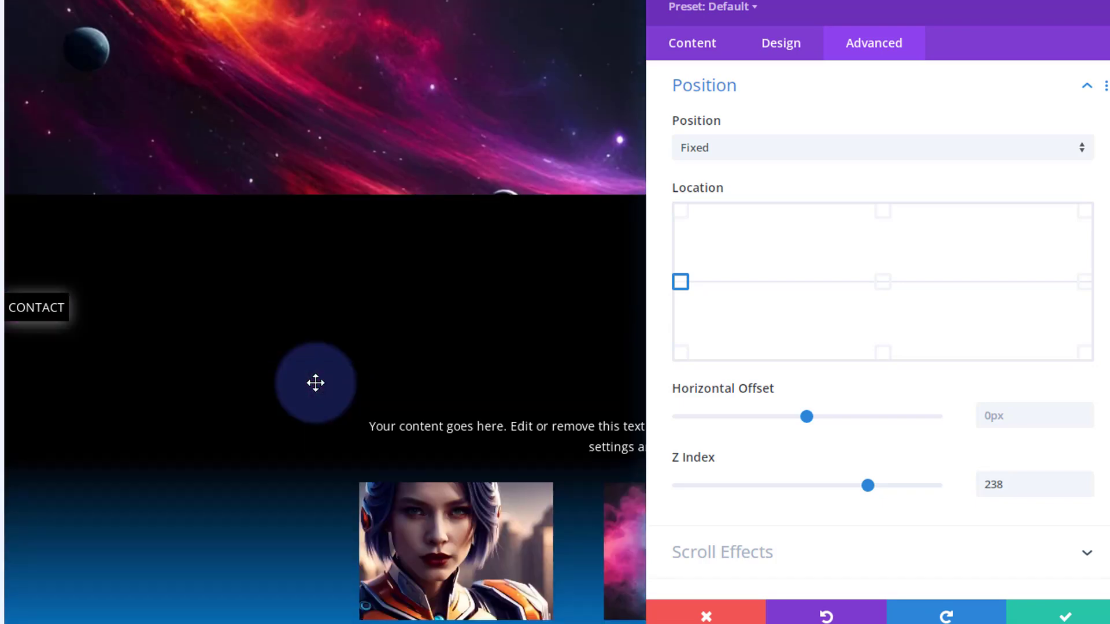
pyautogui.scroll(-14, 315, 383)
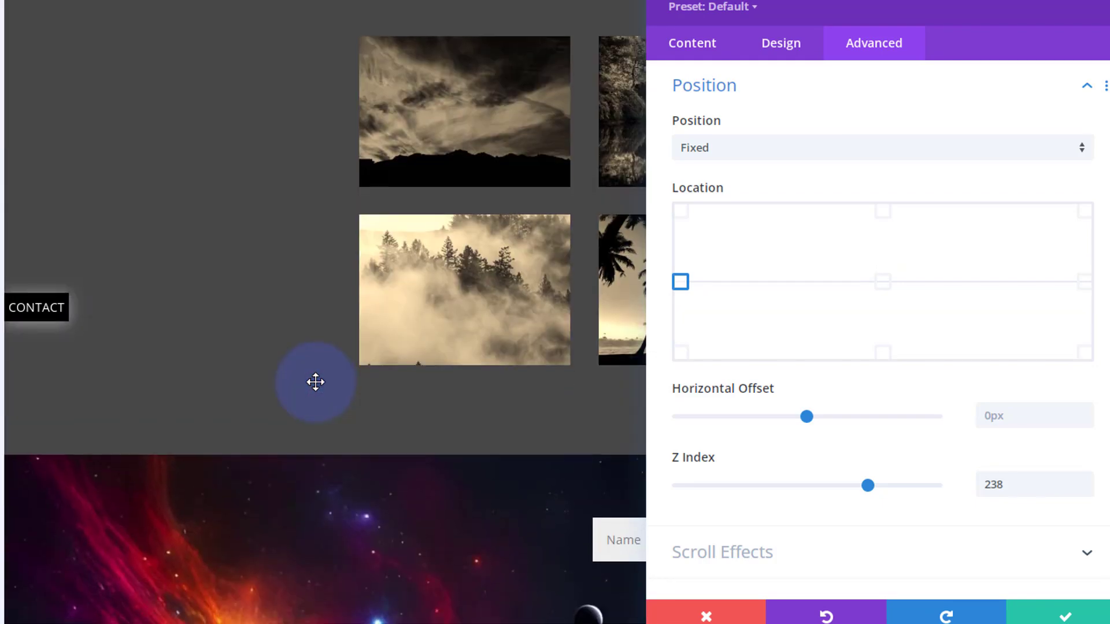
pyautogui.scroll(2, 297, 317)
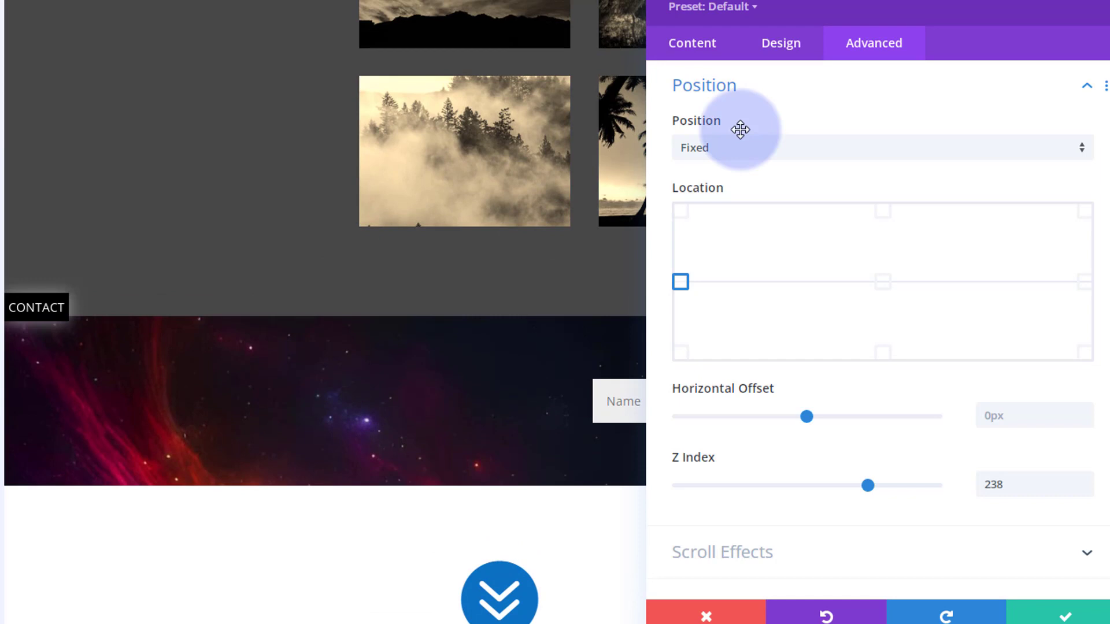
pyautogui.moveTo(901, 8); pyautogui.dragTo(690, 53)
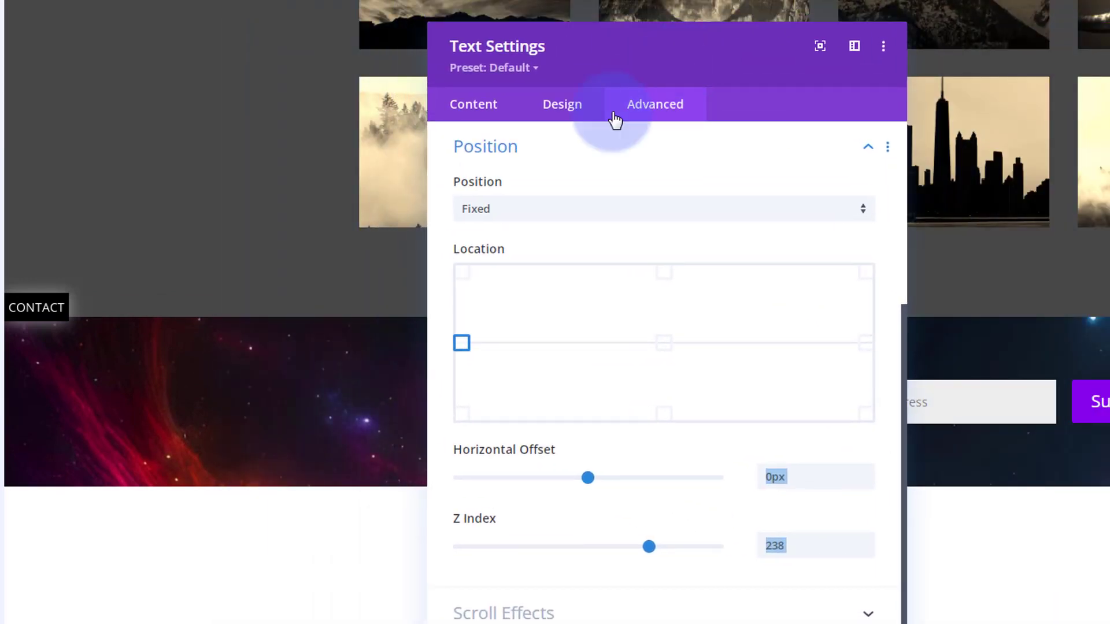
pyautogui.scroll(2, 344, 390)
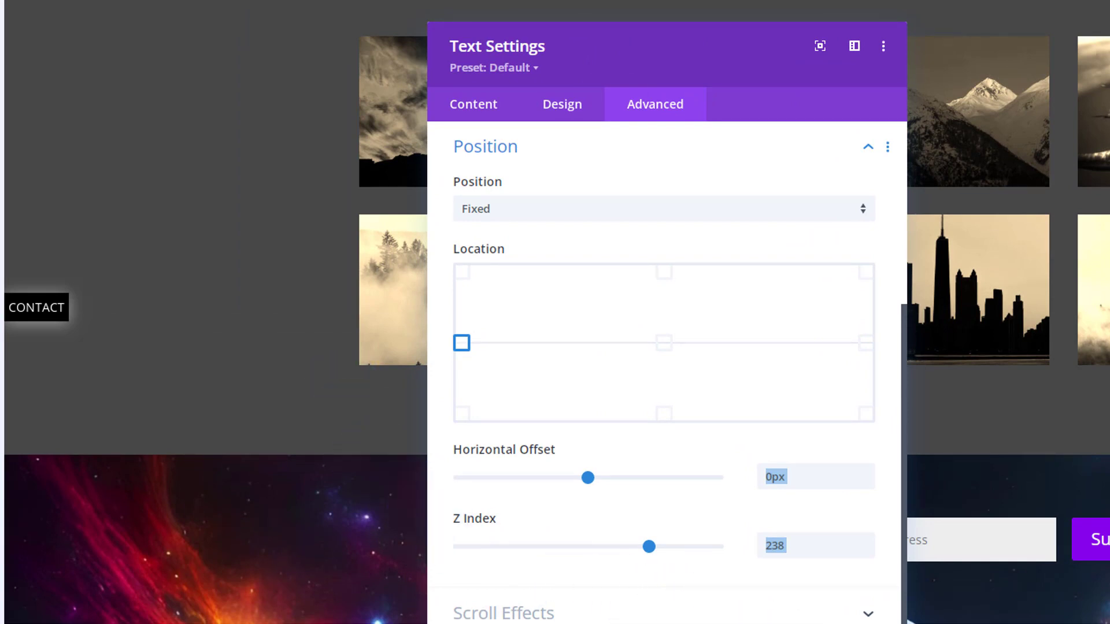
# Give the contact form section the CSS ID 'icontact', copy it, and save the section settings
pyautogui.press('Escape')
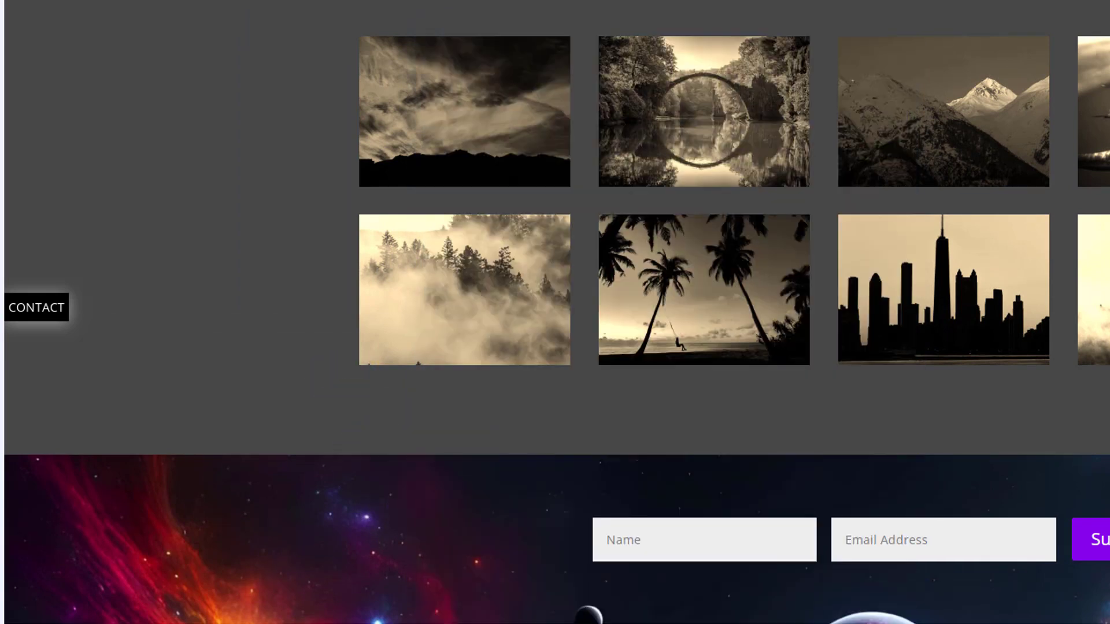
pyautogui.moveTo(153, 511)
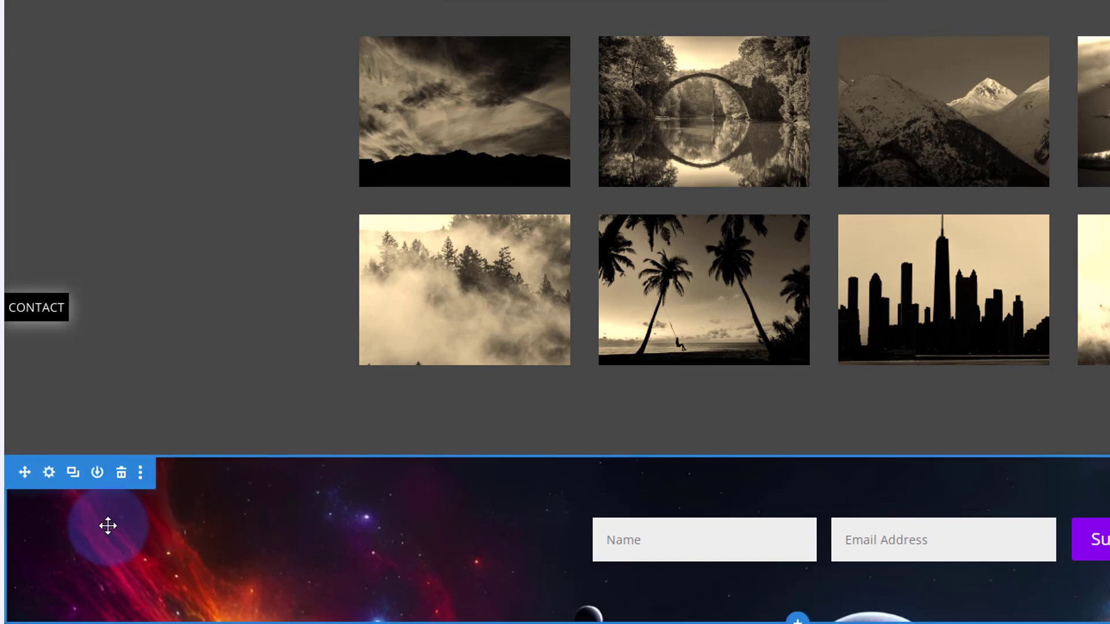
pyautogui.click(48, 474)
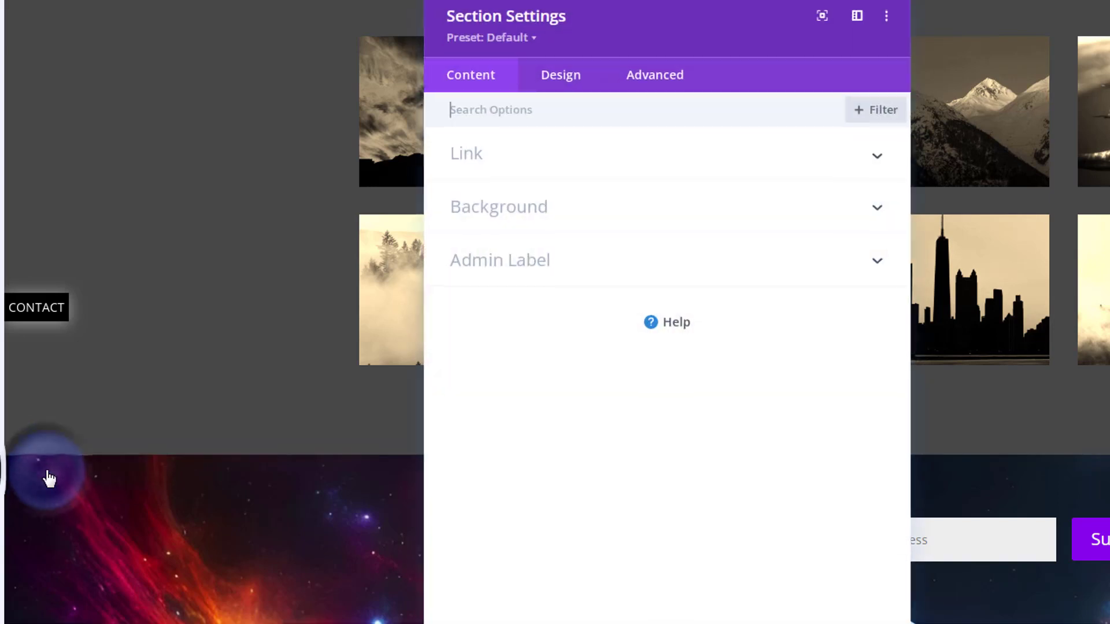
pyautogui.click(659, 80)
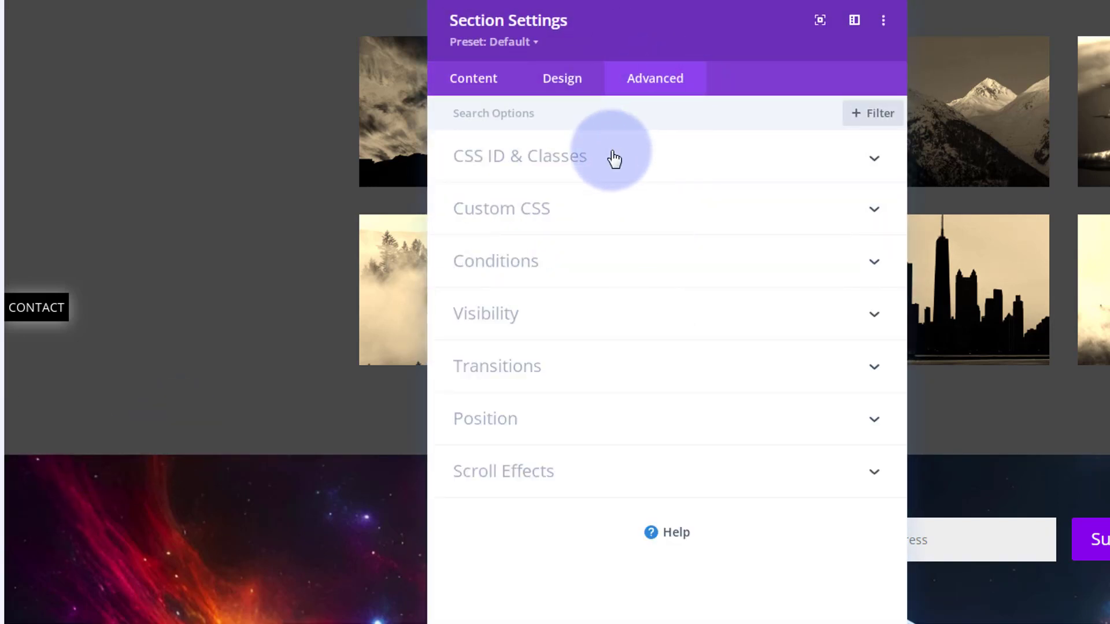
pyautogui.click(664, 158)
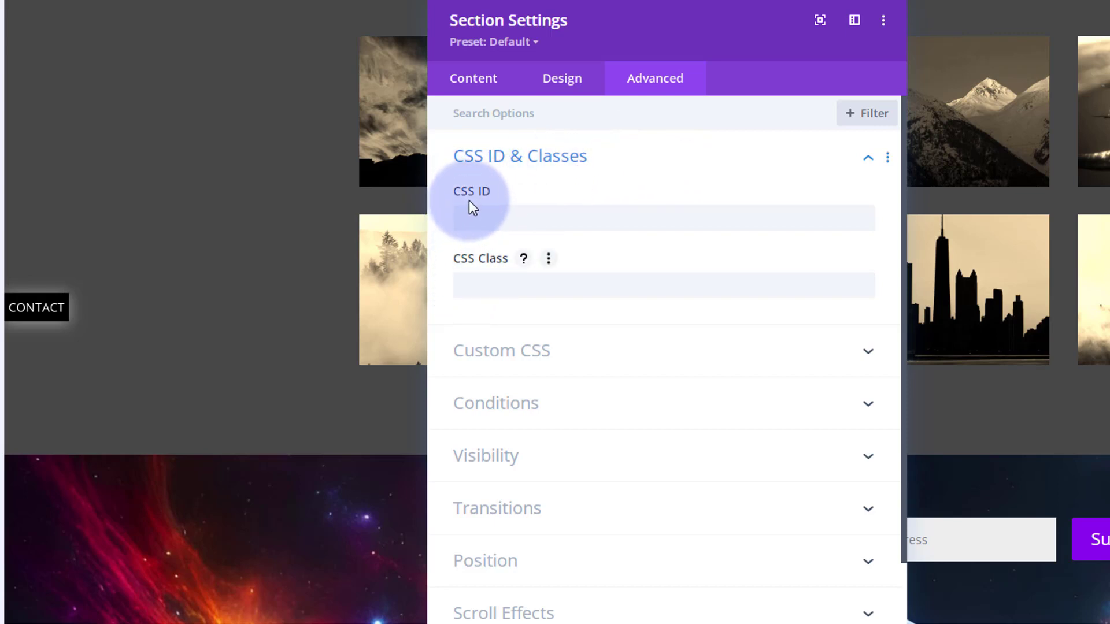
pyautogui.click(470, 217)
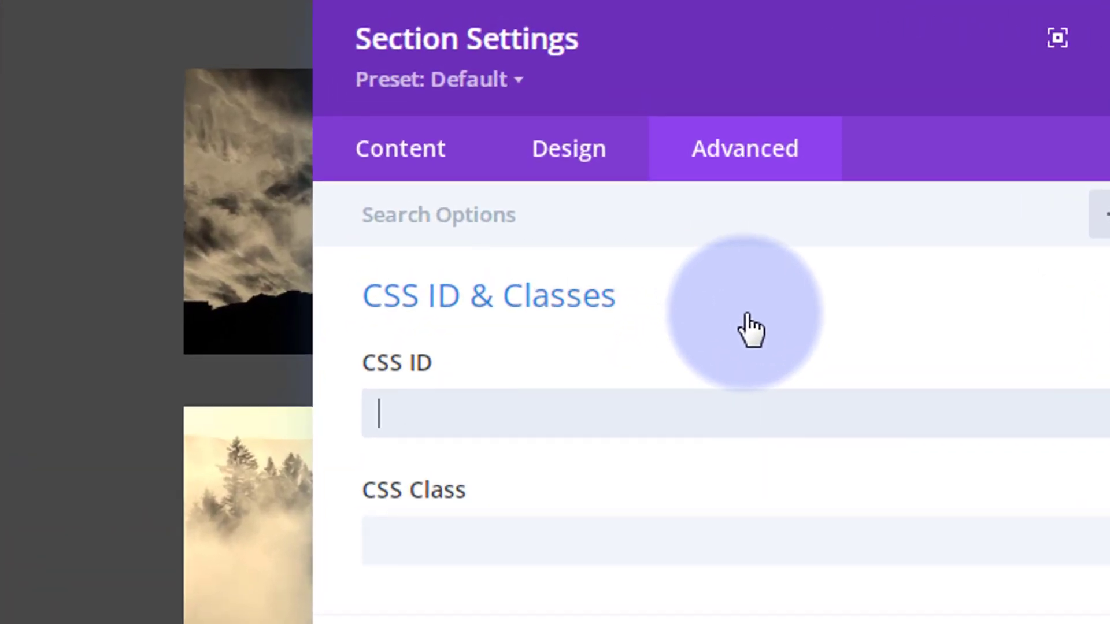
pyautogui.write('icontact')
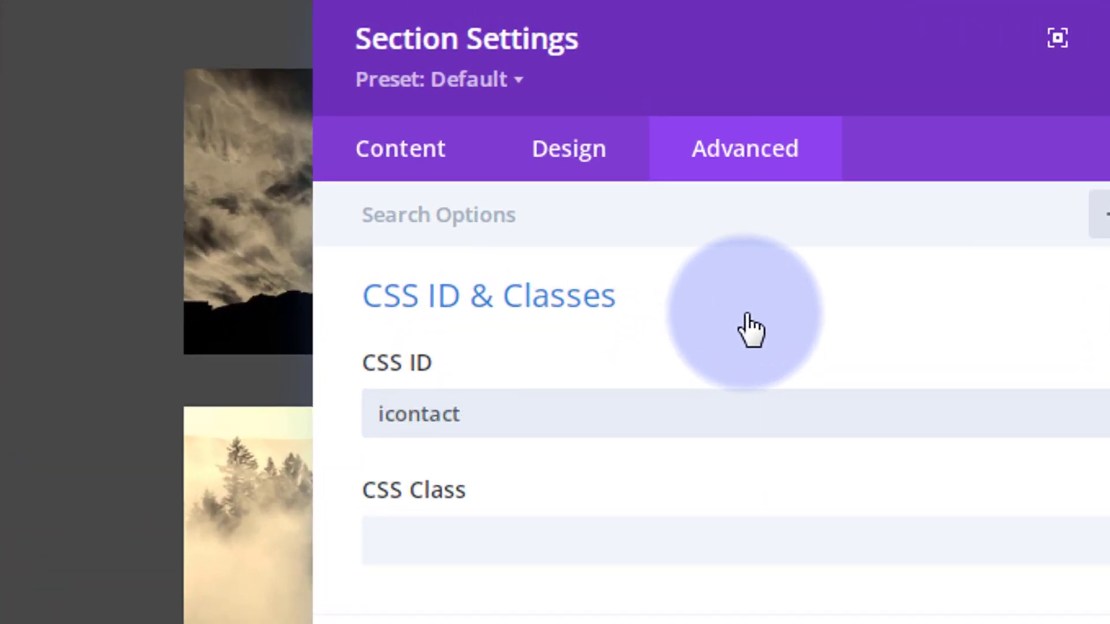
pyautogui.moveTo(481, 414); pyautogui.dragTo(358, 430)
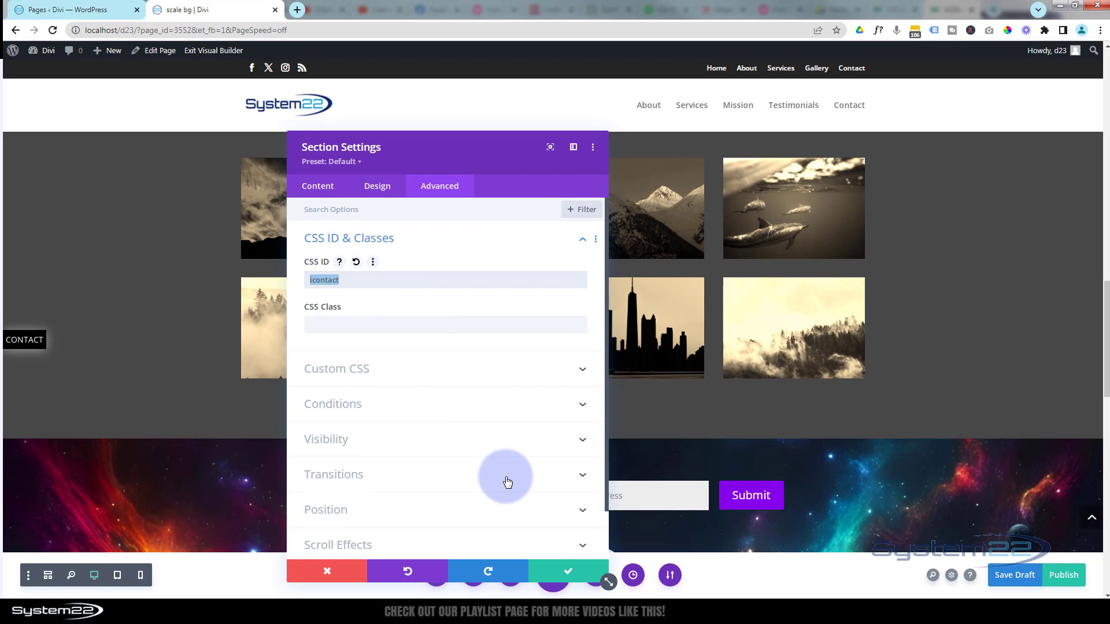
pyautogui.click(552, 569)
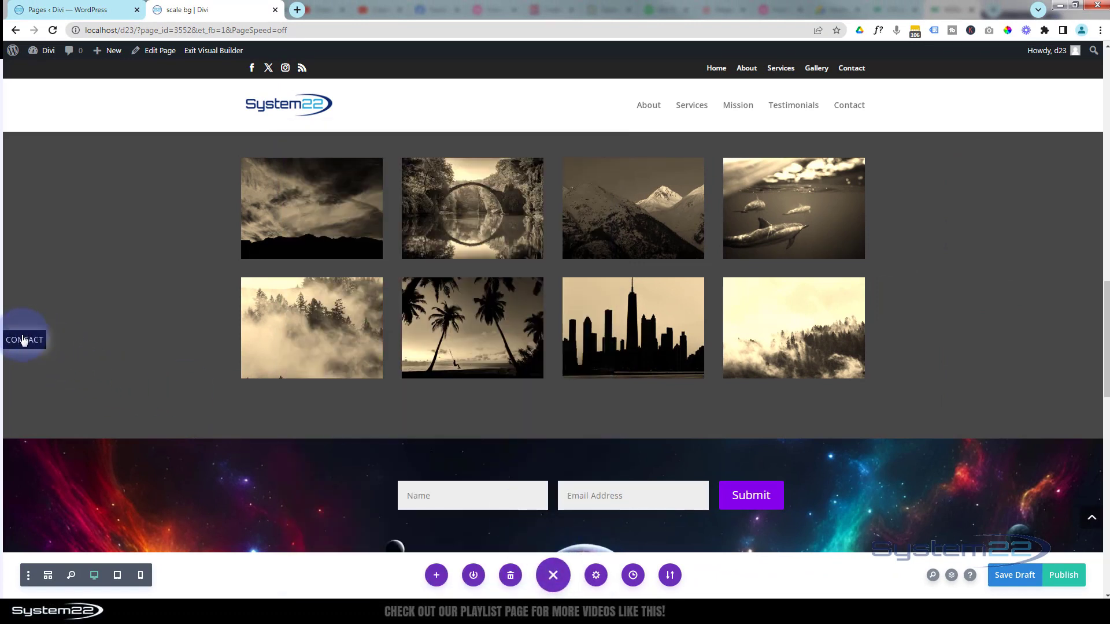
# Set the CONTACT module's link URL to #icontact, opening In The Same Window, and save
pyautogui.moveTo(24, 339)
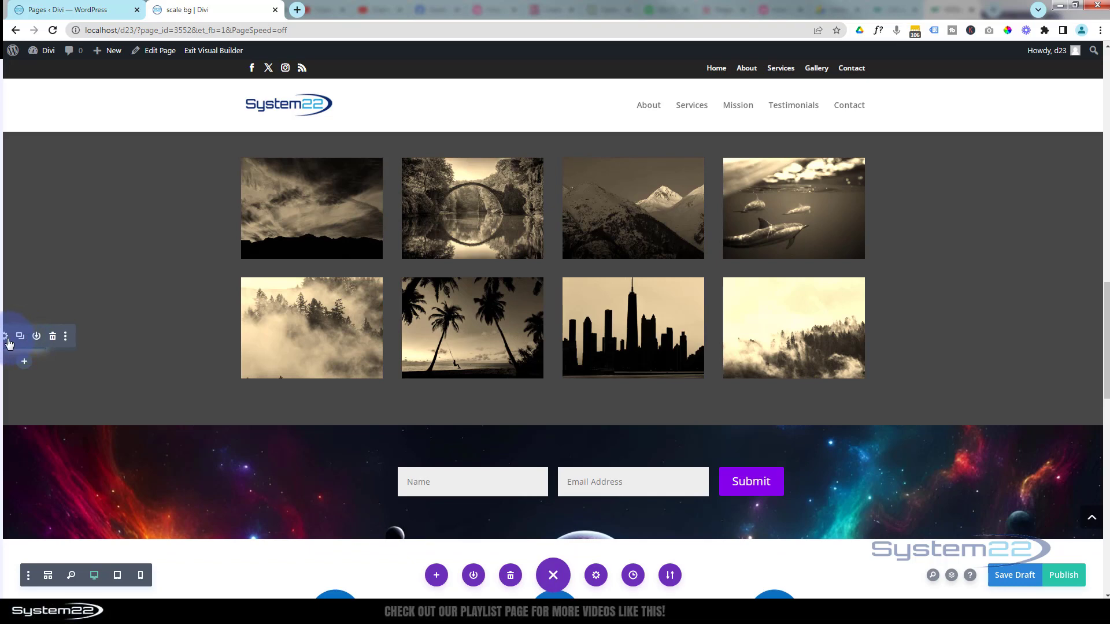
pyautogui.click(6, 338)
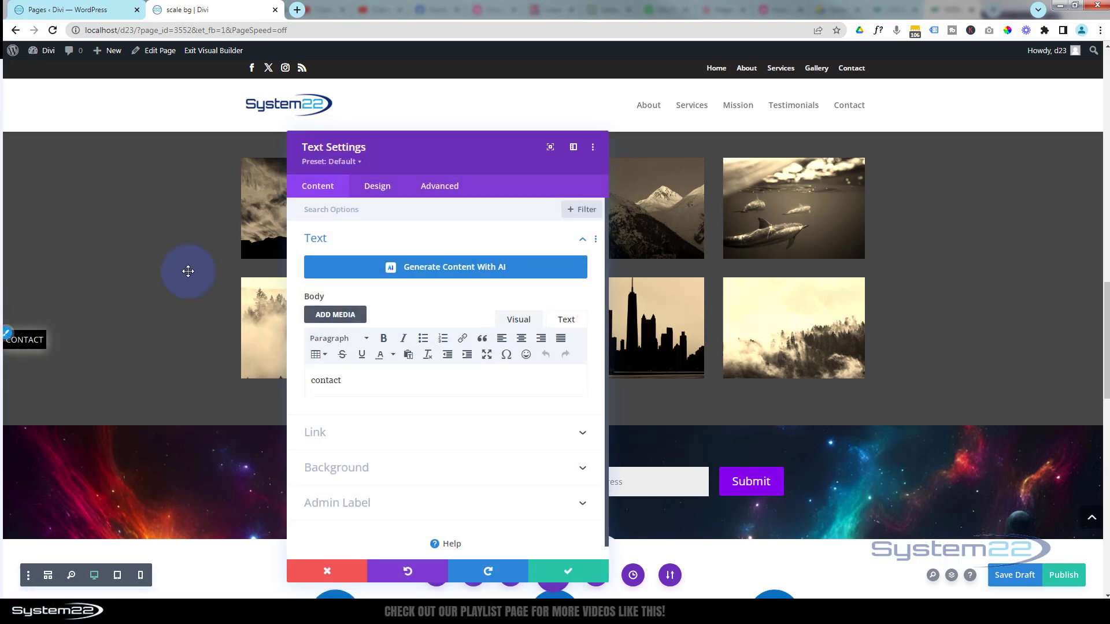
pyautogui.click(335, 437)
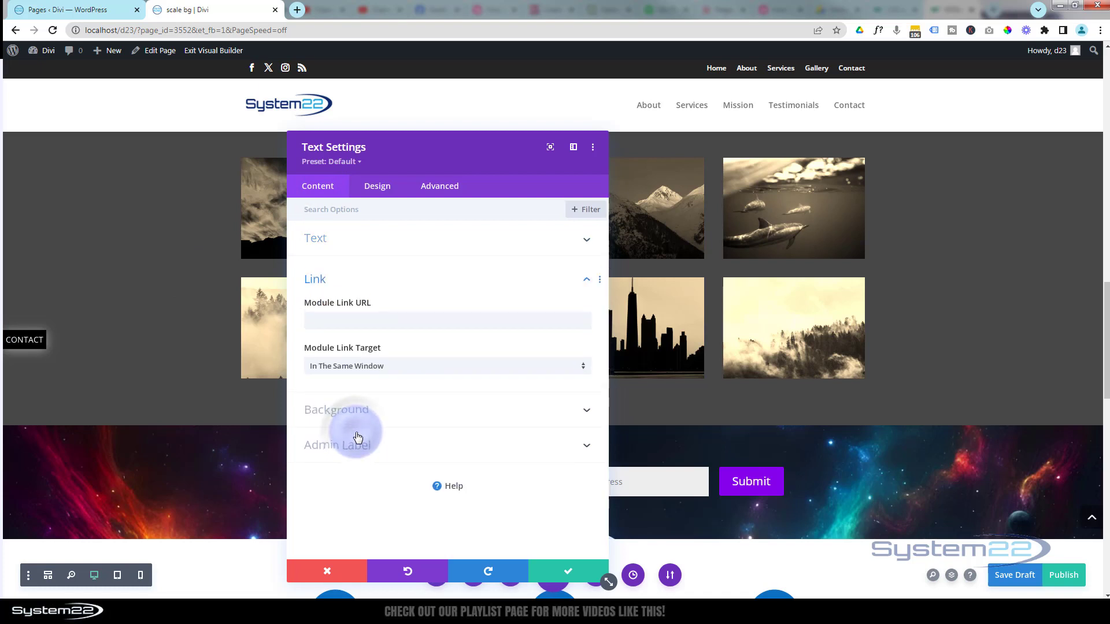
pyautogui.click(315, 320)
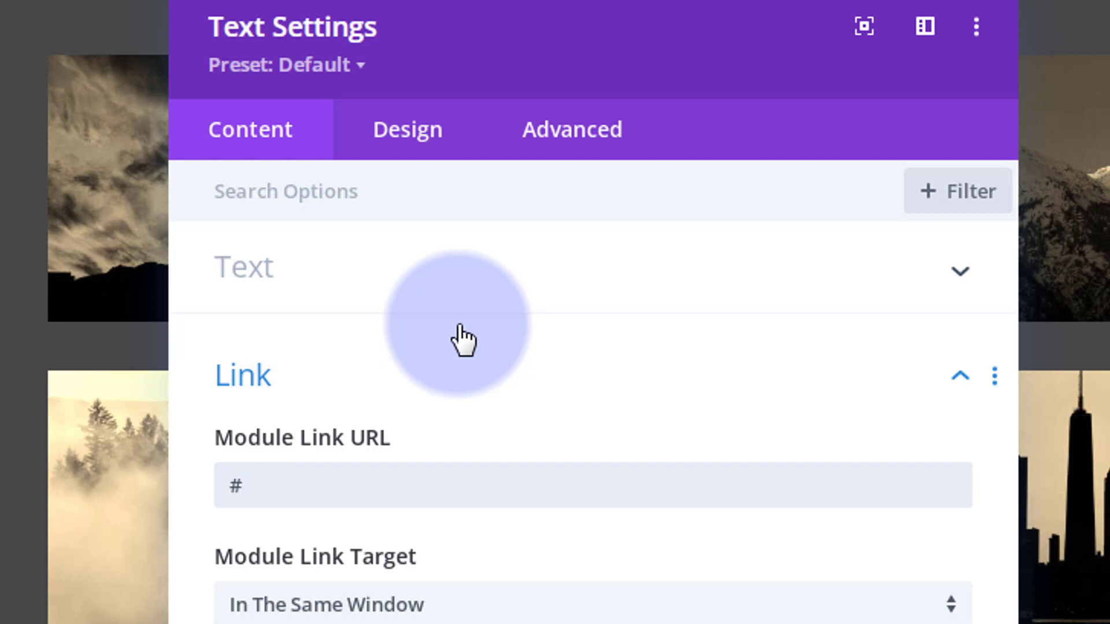
pyautogui.write('icontact')
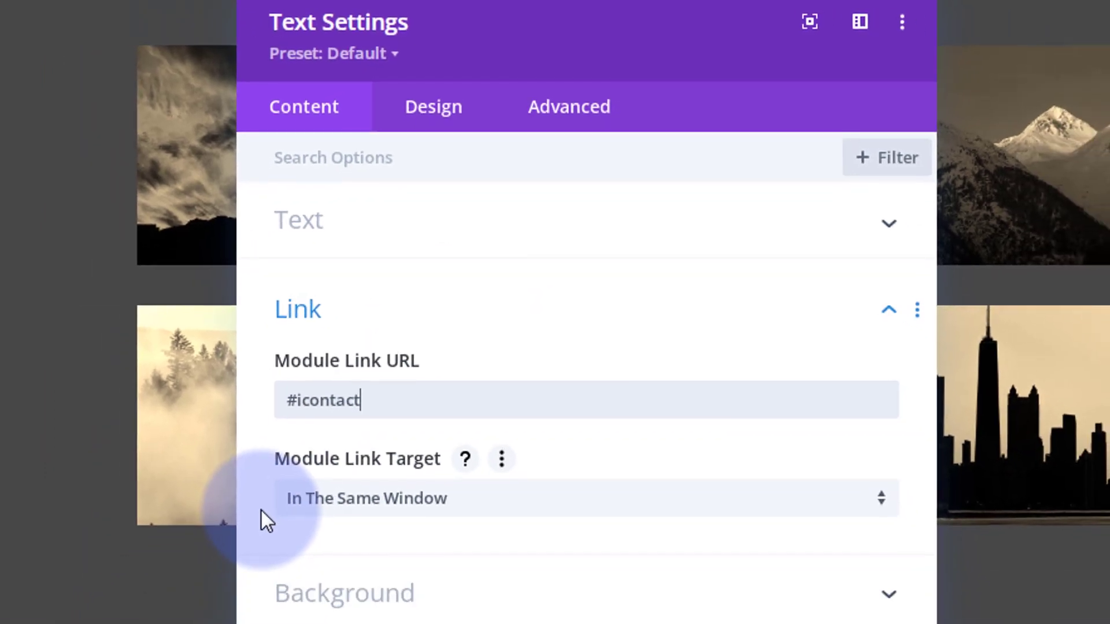
pyautogui.click(485, 502)
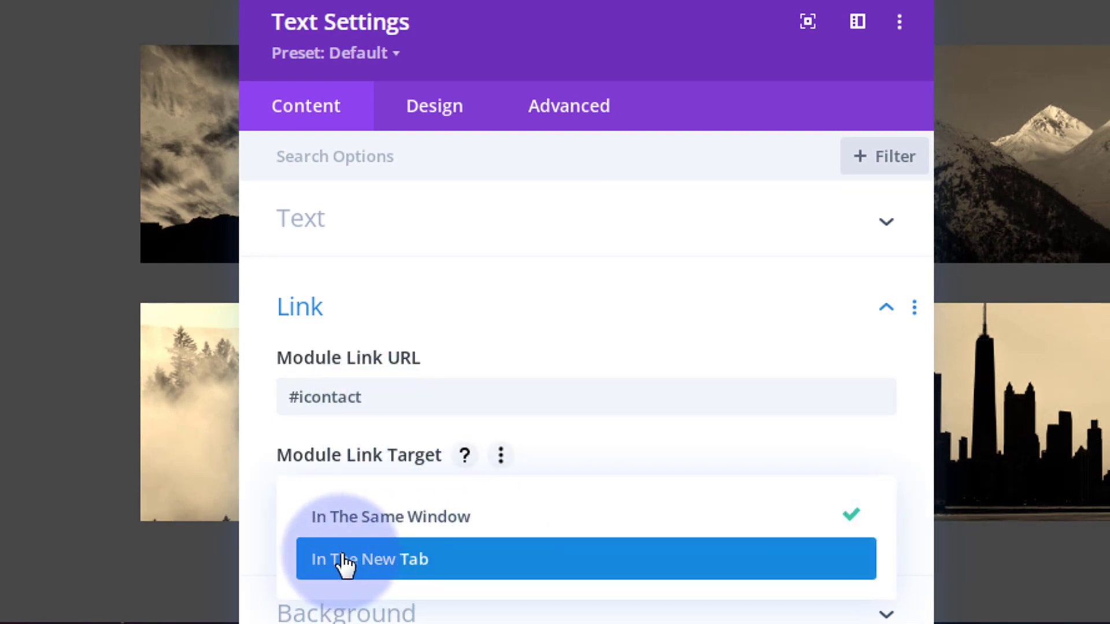
pyautogui.click(262, 502)
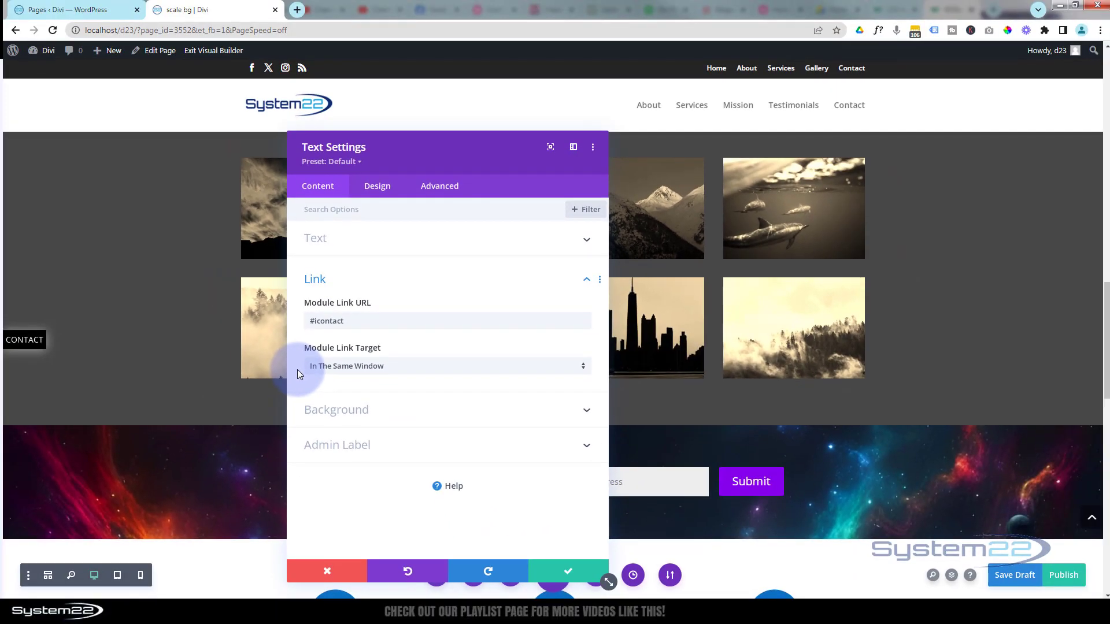
pyautogui.click(566, 571)
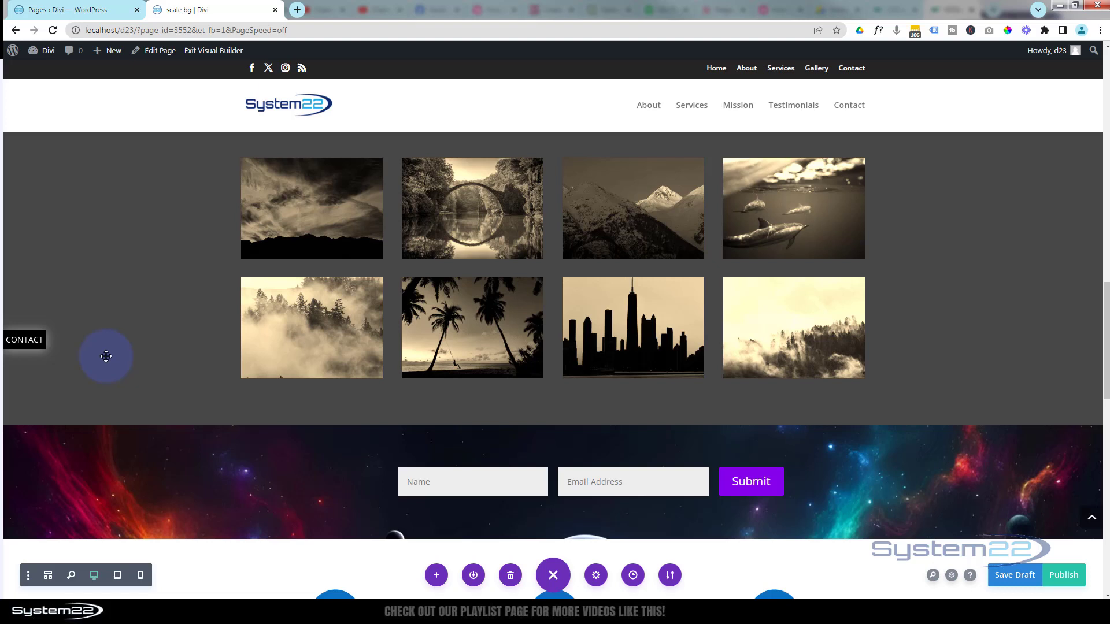
pyautogui.moveTo(24, 340)
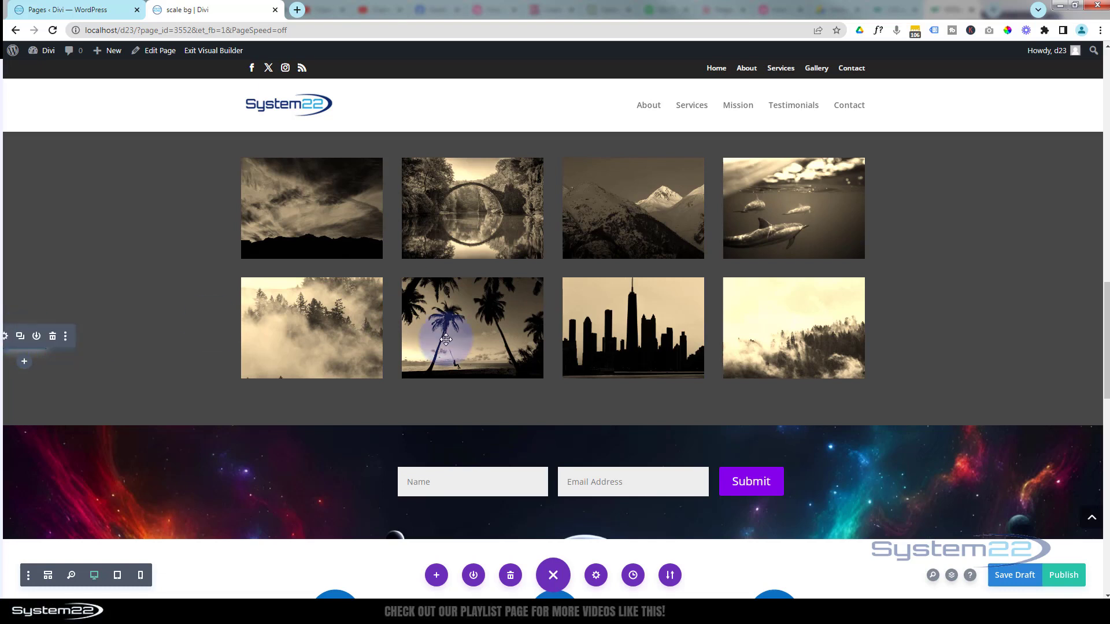
pyautogui.click(553, 576)
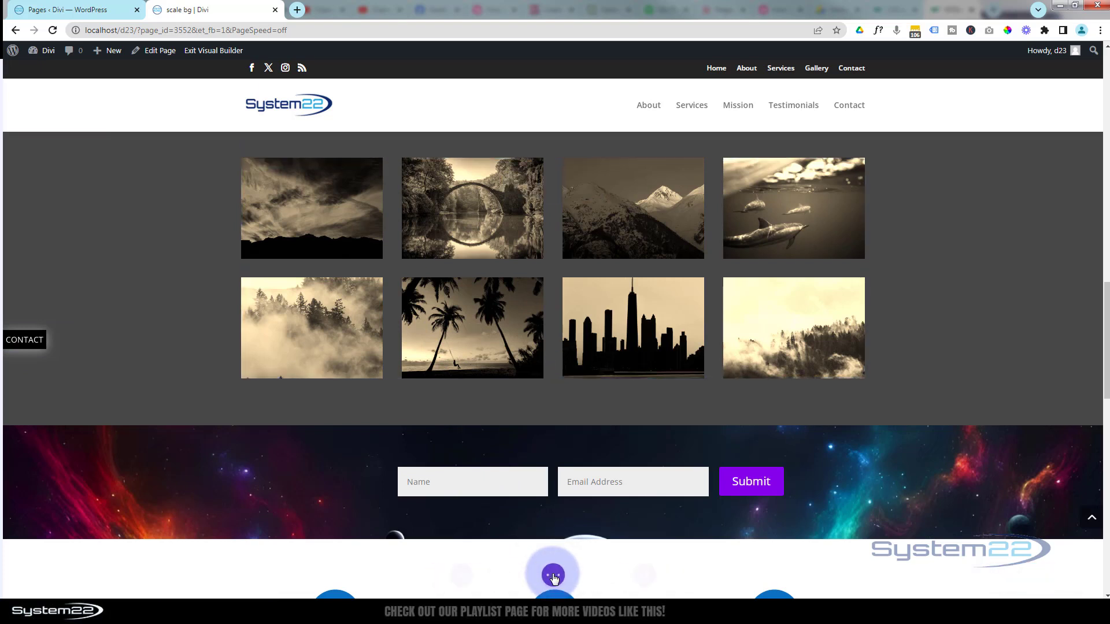
pyautogui.click(553, 575)
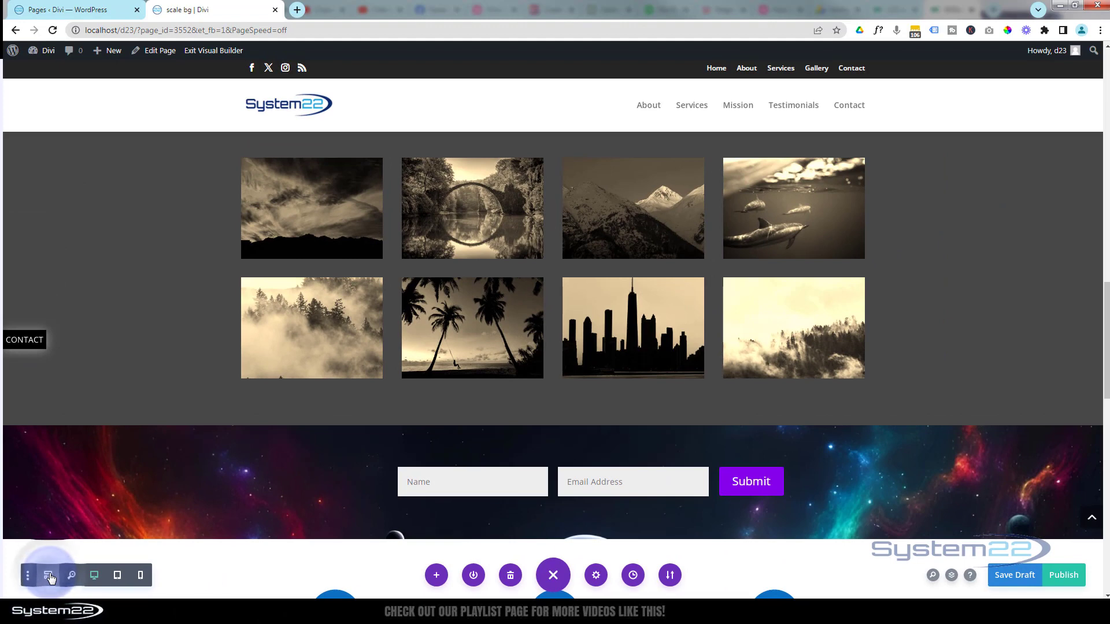
pyautogui.click(49, 576)
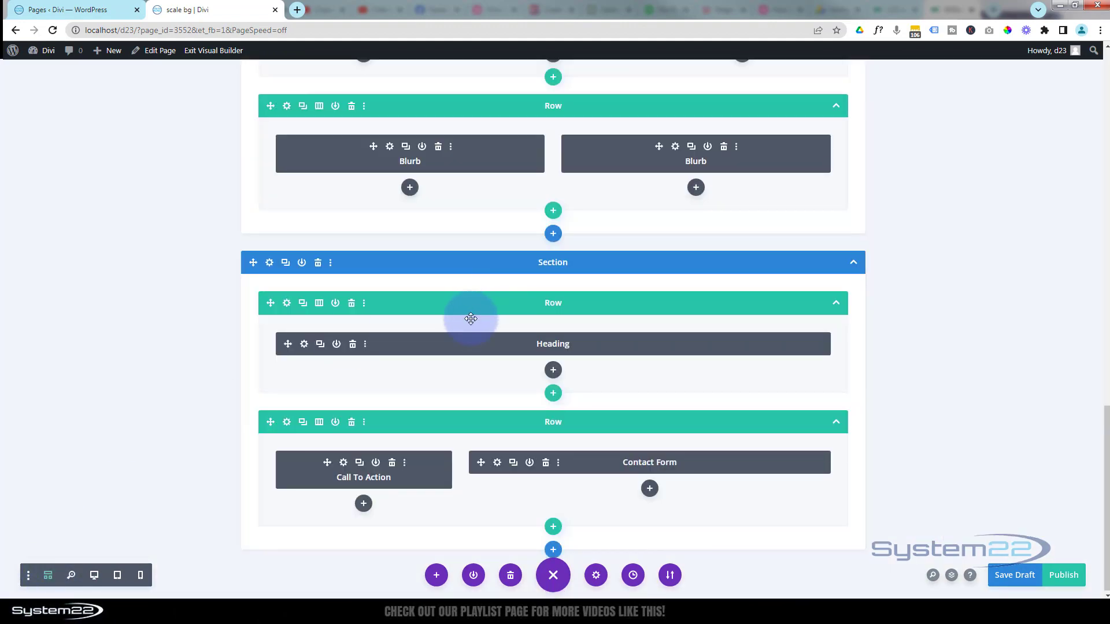
pyautogui.scroll(3, 471, 312)
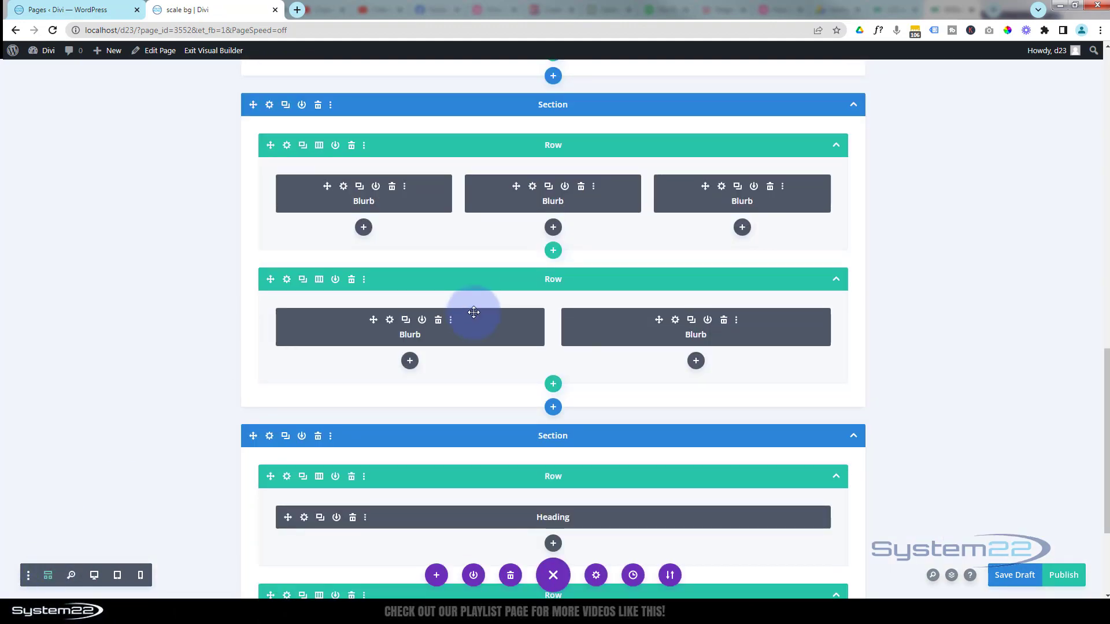
pyautogui.scroll(8, 474, 313)
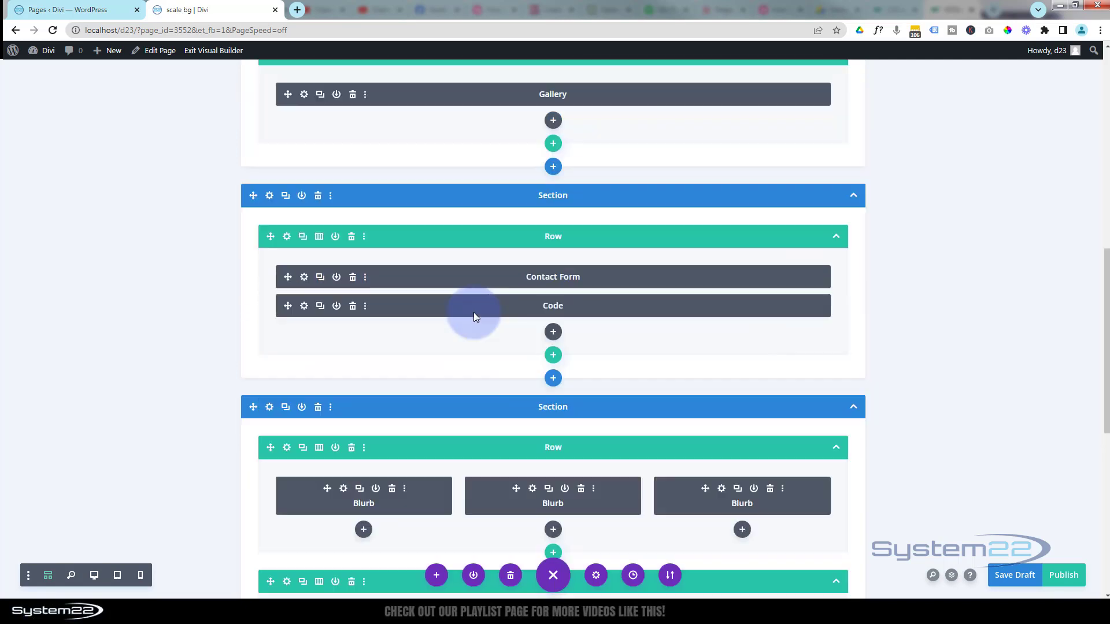
pyautogui.scroll(5, 474, 312)
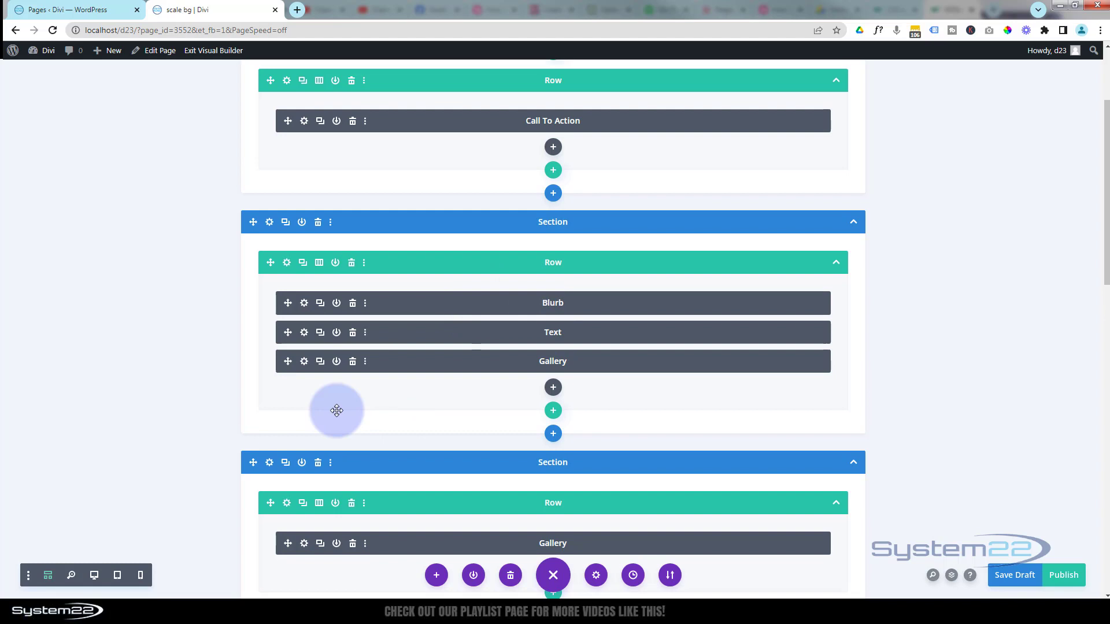
pyautogui.click(95, 575)
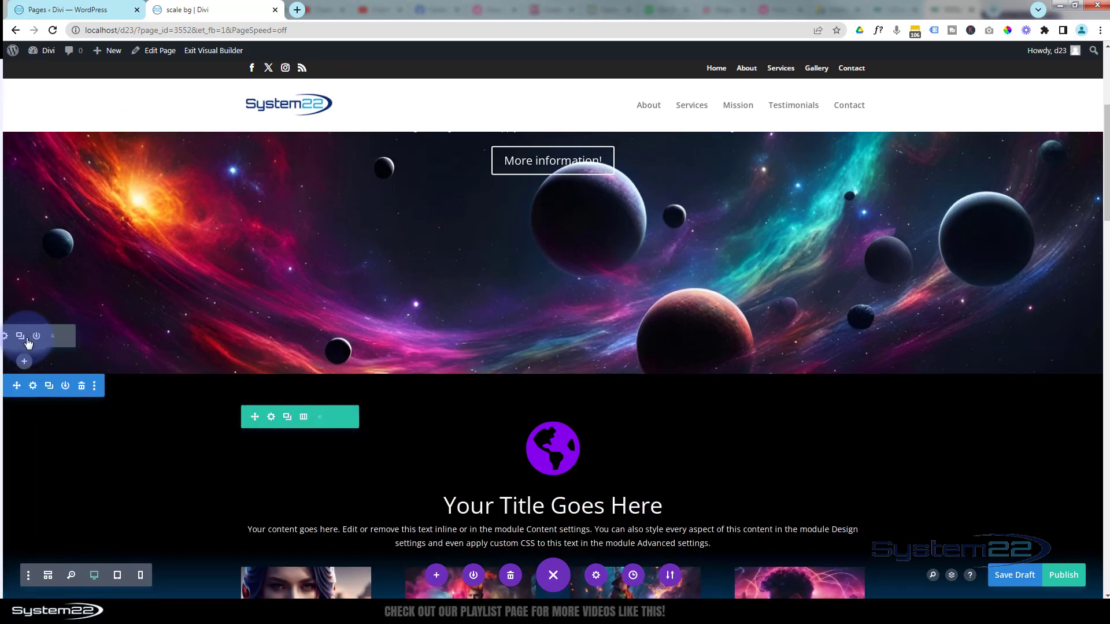
# Rotate the CONTACT module 90deg with the Design tab's Transform Rotate dial
pyautogui.click(4, 339)
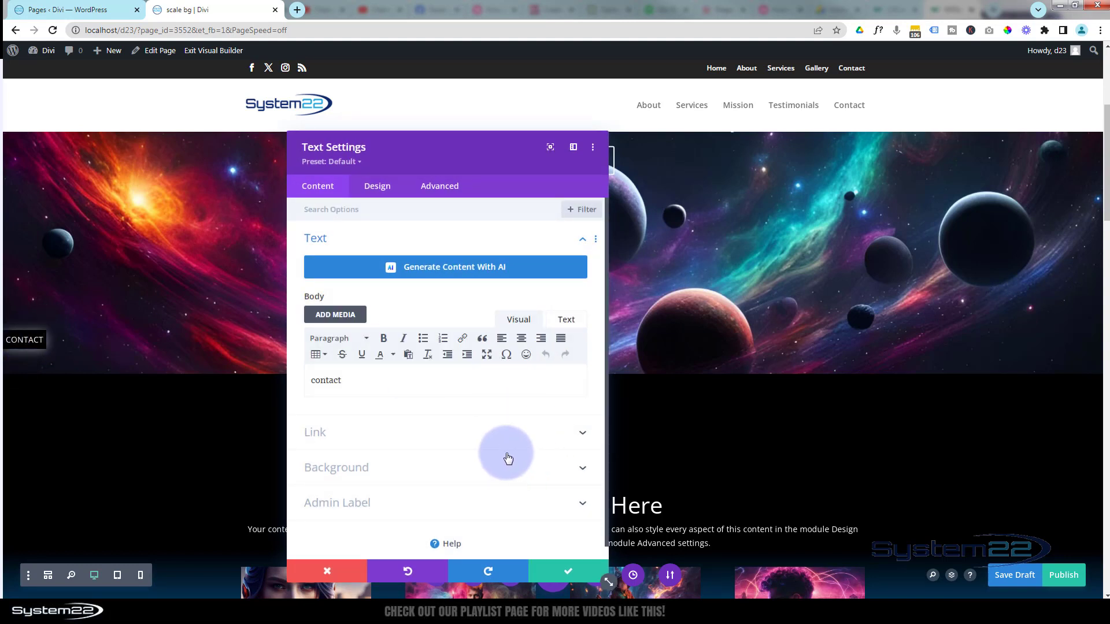
pyautogui.click(385, 190)
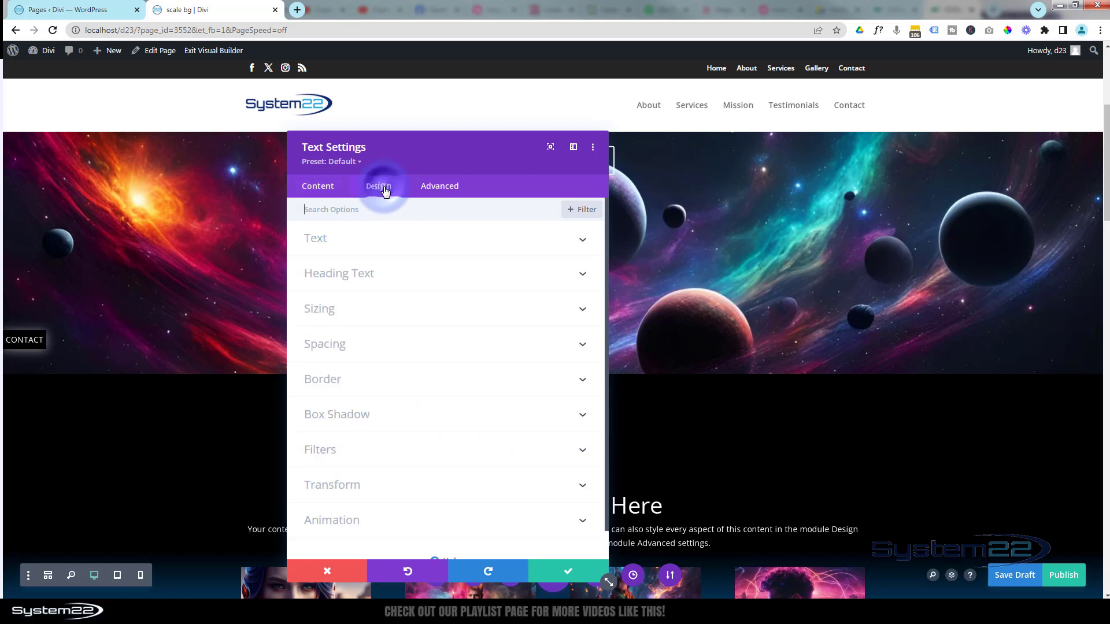
pyautogui.click(392, 484)
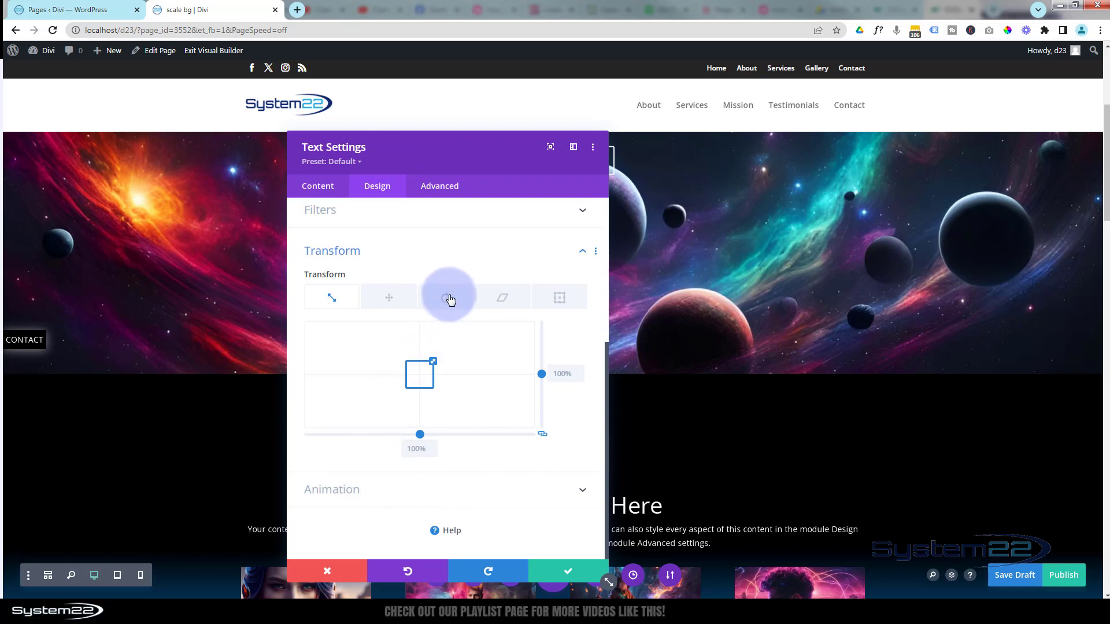
pyautogui.click(450, 301)
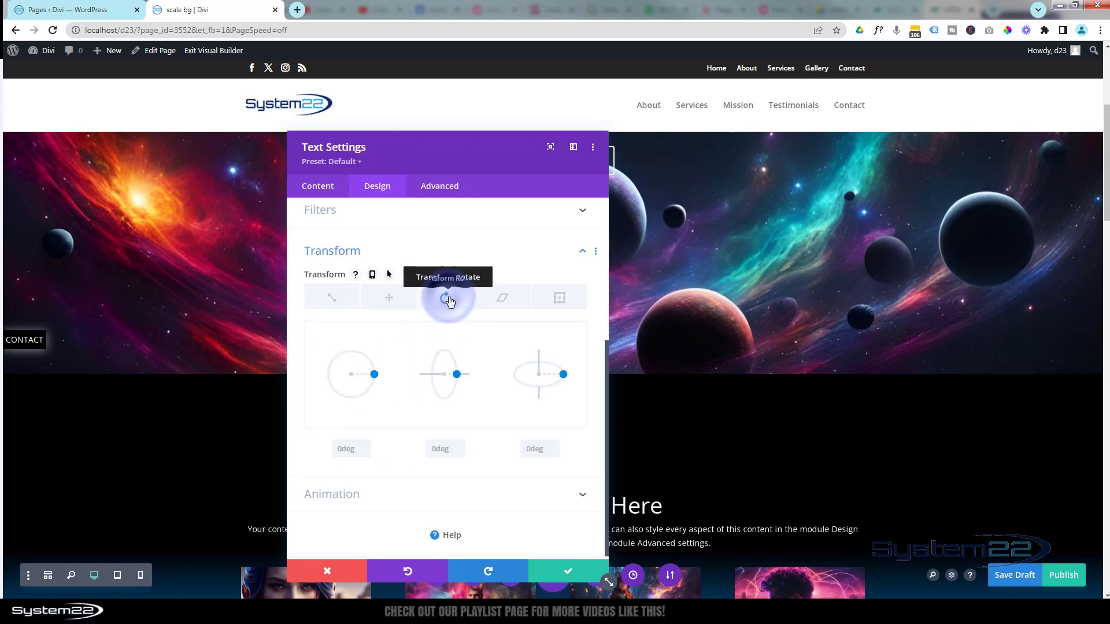
pyautogui.click(376, 378)
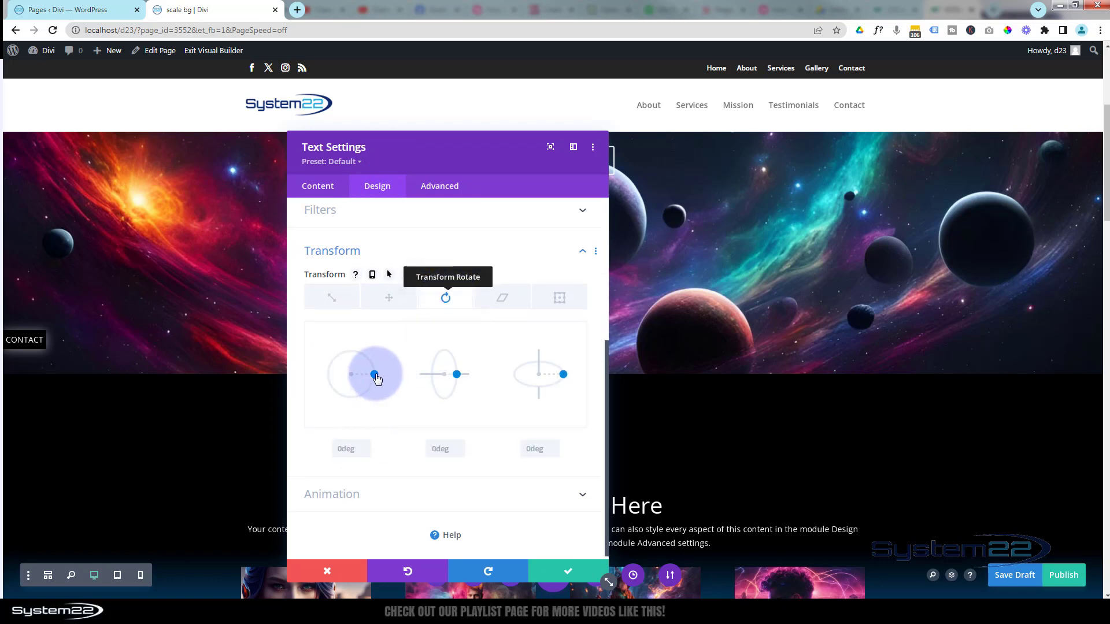
pyautogui.moveTo(375, 379); pyautogui.dragTo(353, 400)
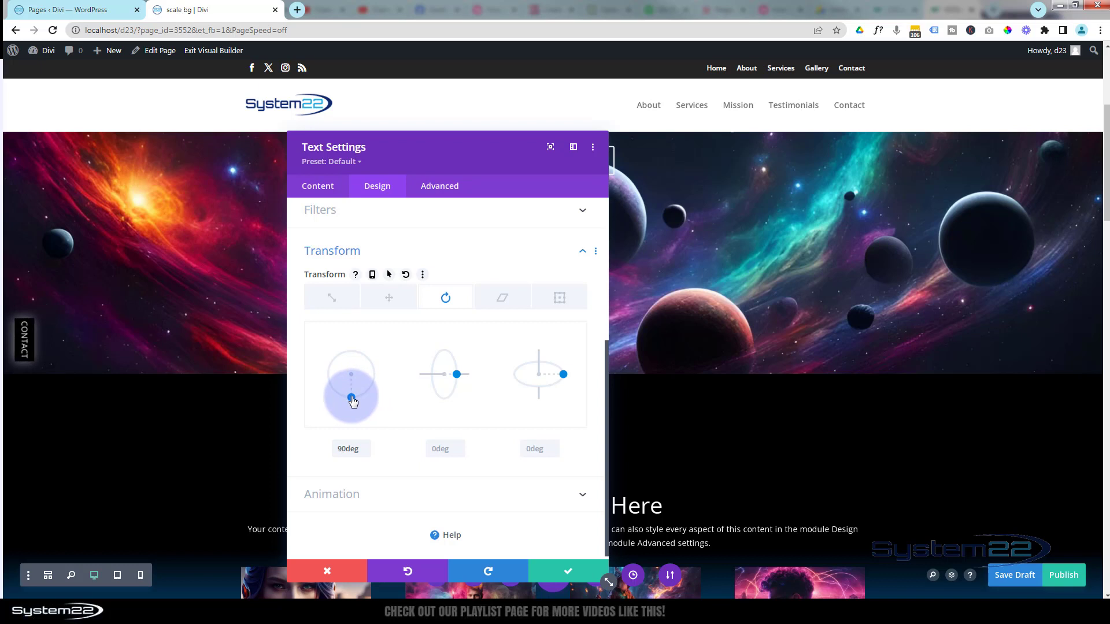
pyautogui.click(429, 186)
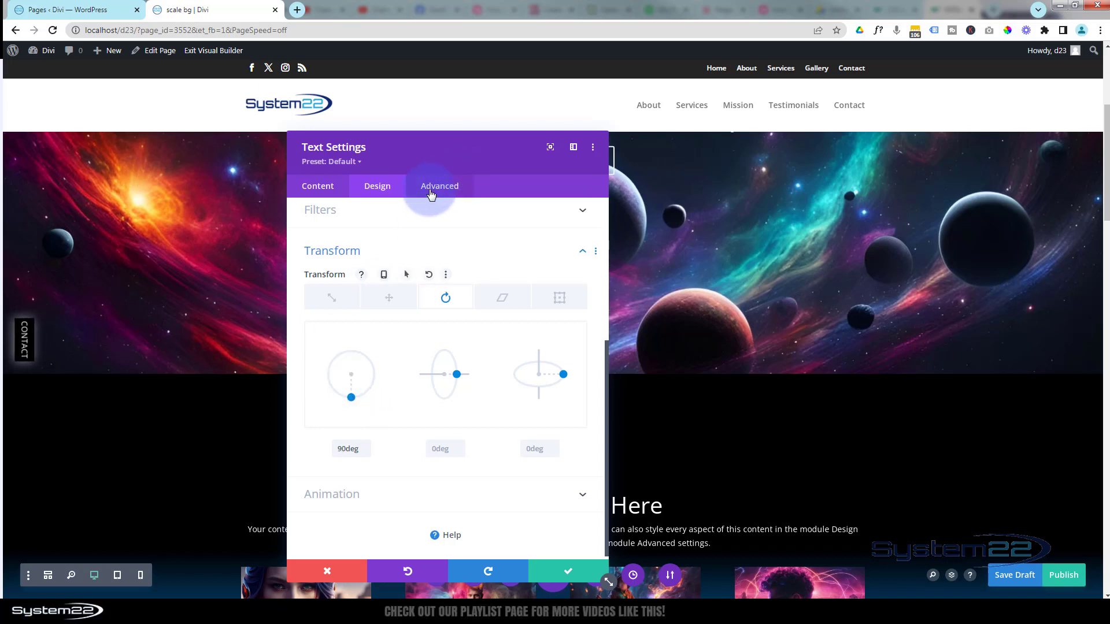
# Review the Position settings, then delete the 90deg rotation so CONTACT is back at 0deg
pyautogui.click(463, 413)
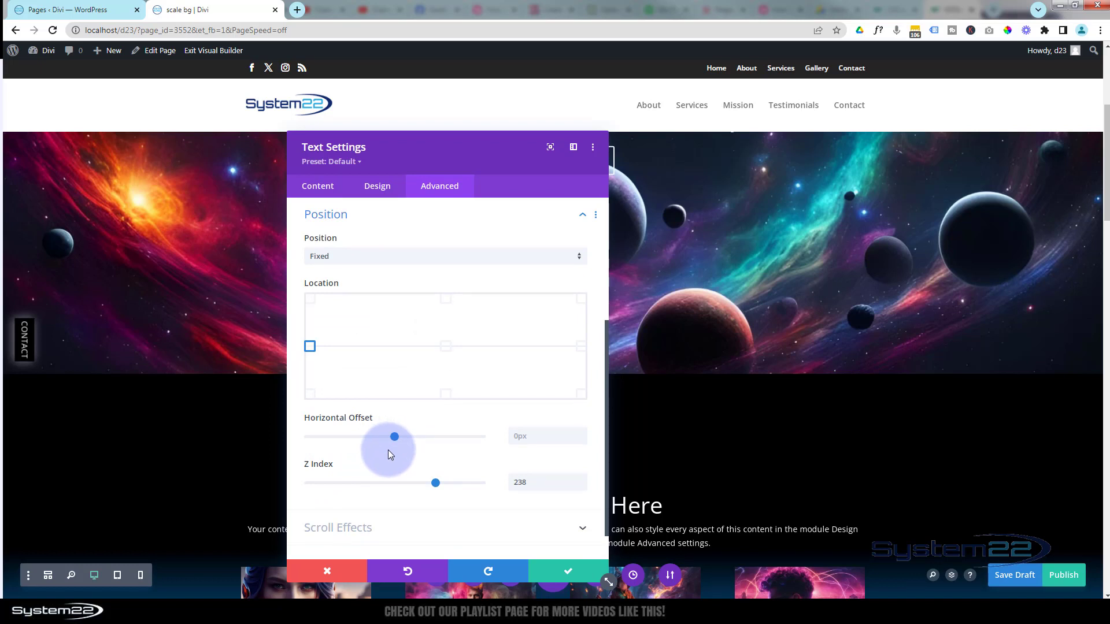
pyautogui.click(373, 187)
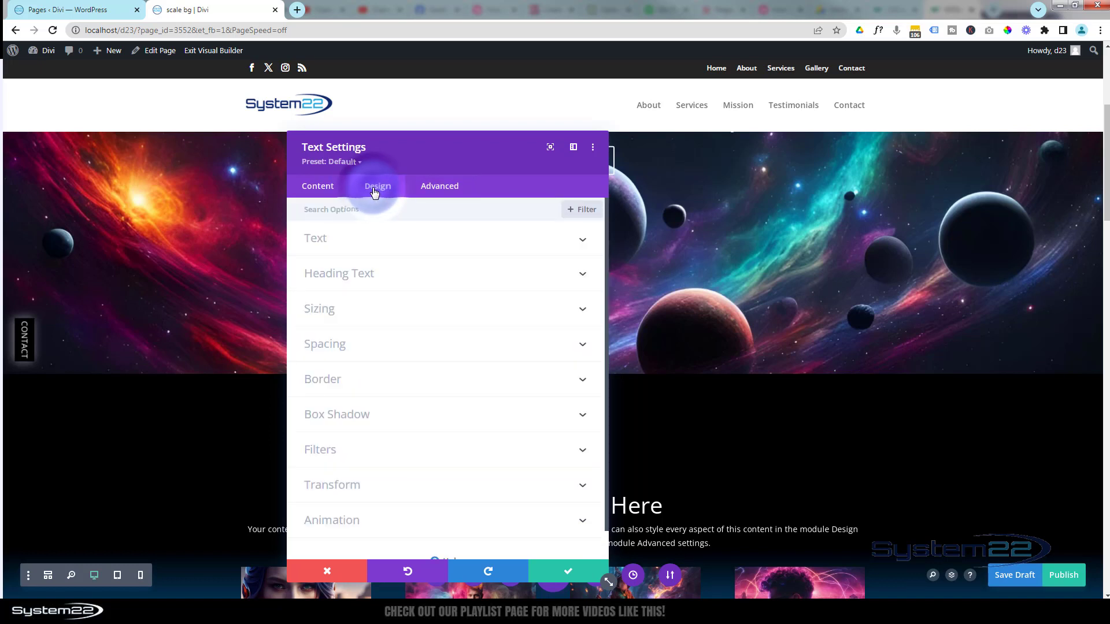
pyautogui.click(422, 484)
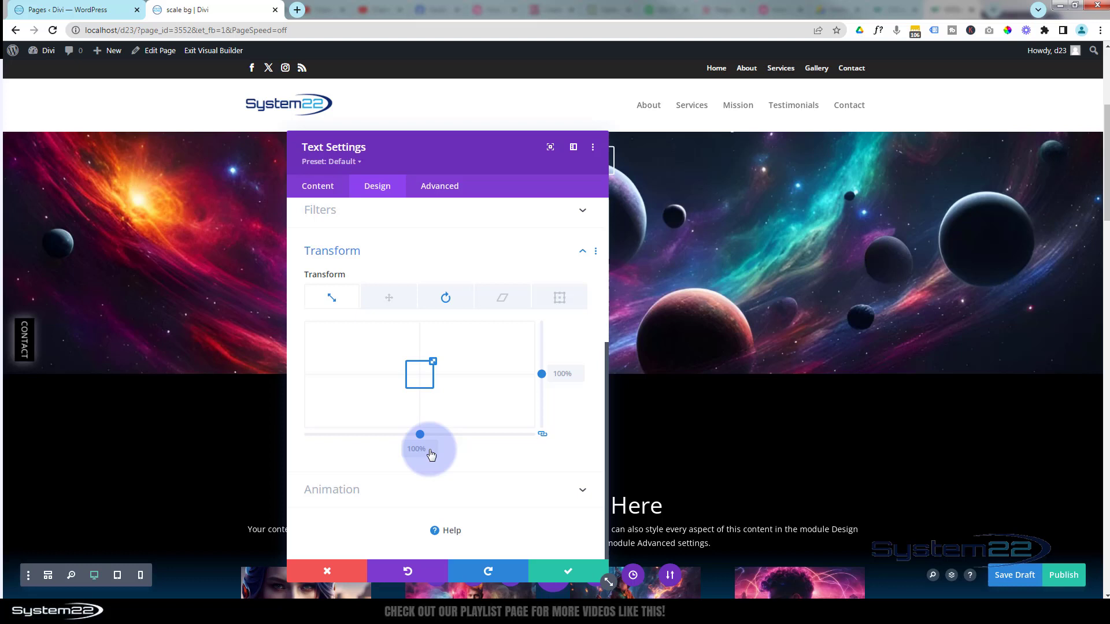
pyautogui.click(445, 297)
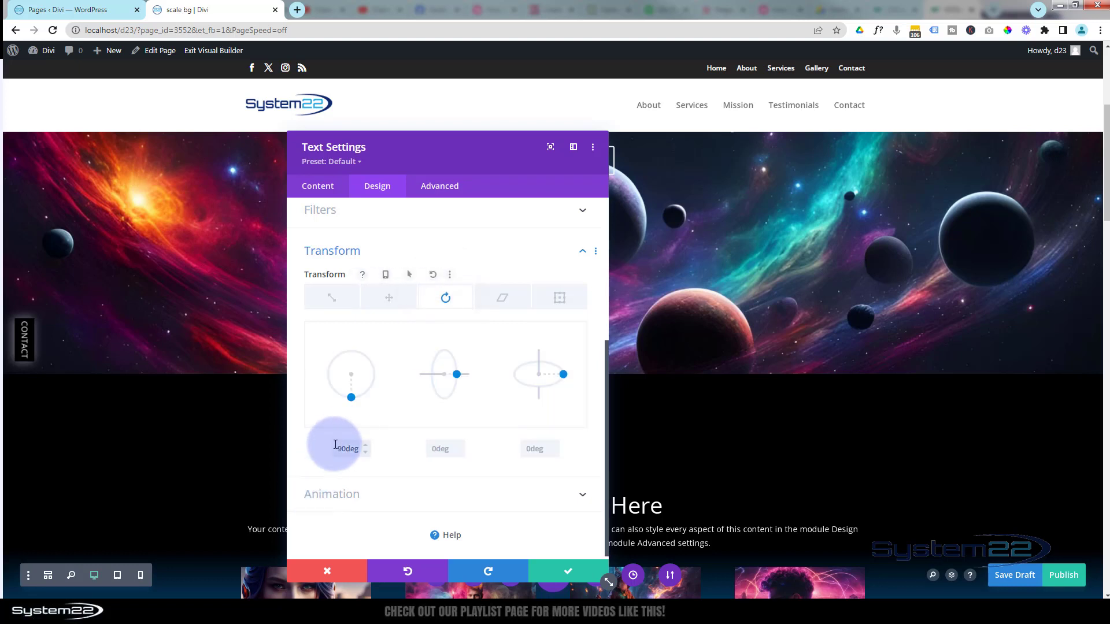
pyautogui.moveTo(336, 445); pyautogui.dragTo(362, 448)
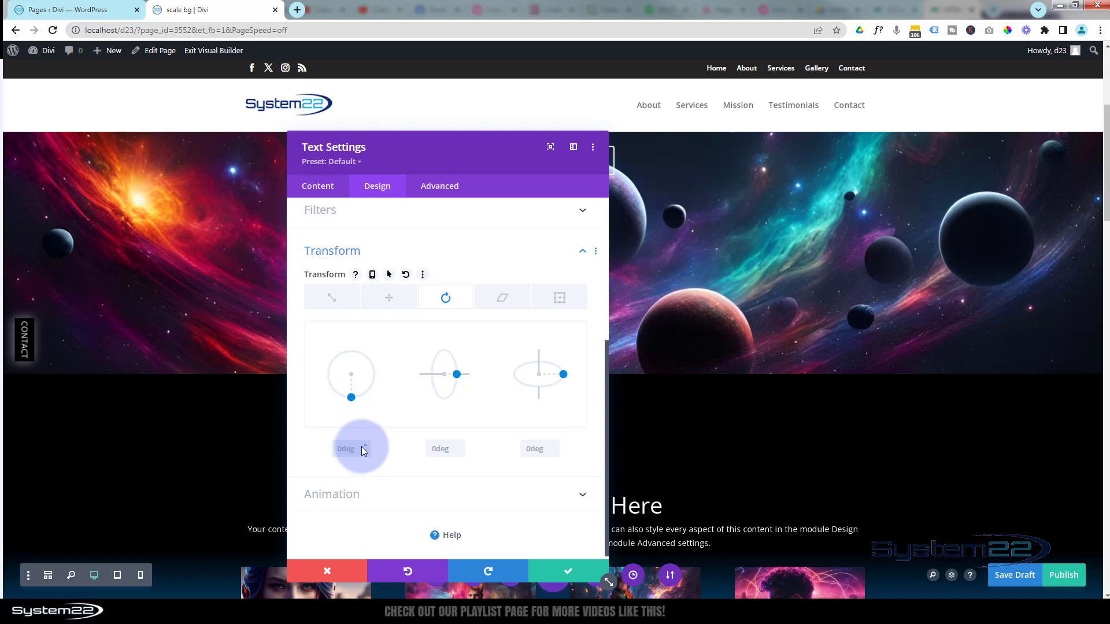
pyautogui.press('BackSpace')
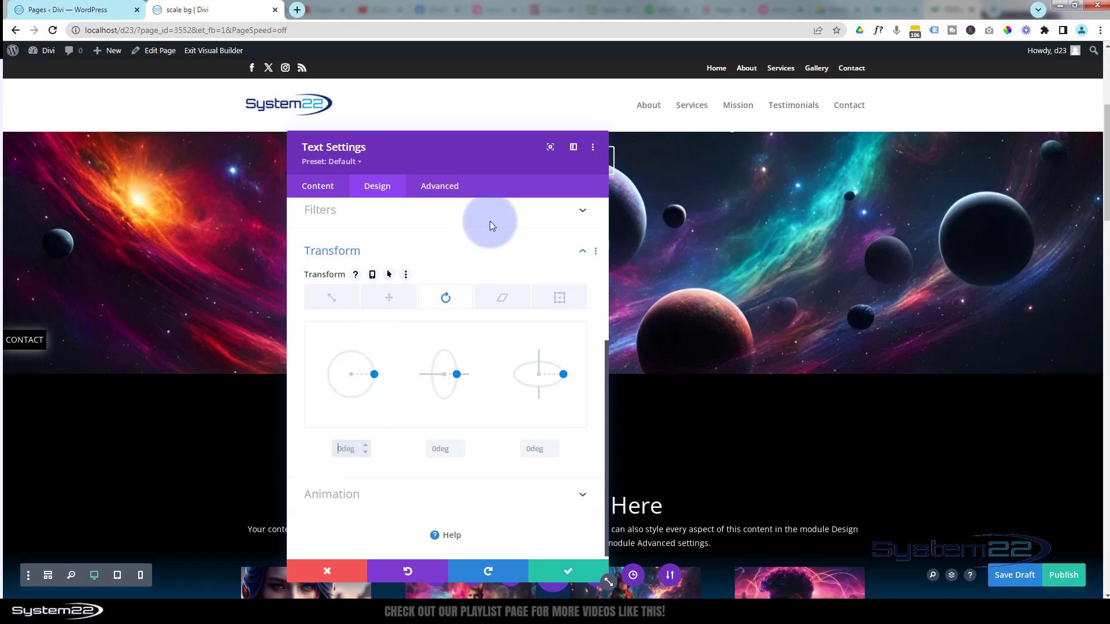
# Bring up the module's Custom CSS settings and return to the Free-Form CSS editor
pyautogui.click(440, 188)
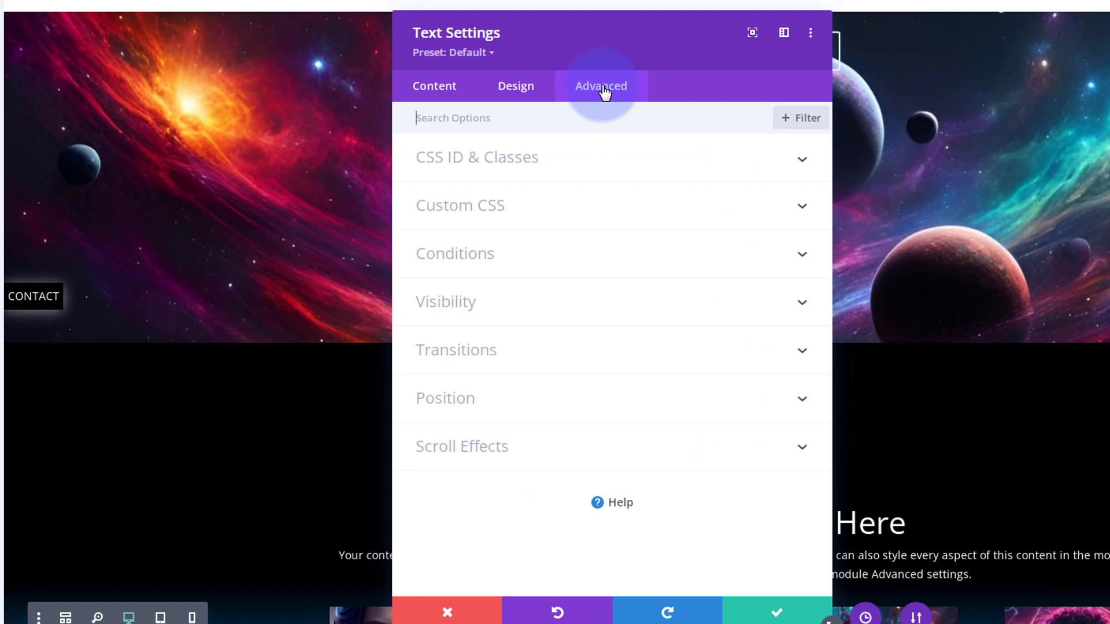
pyautogui.click(578, 208)
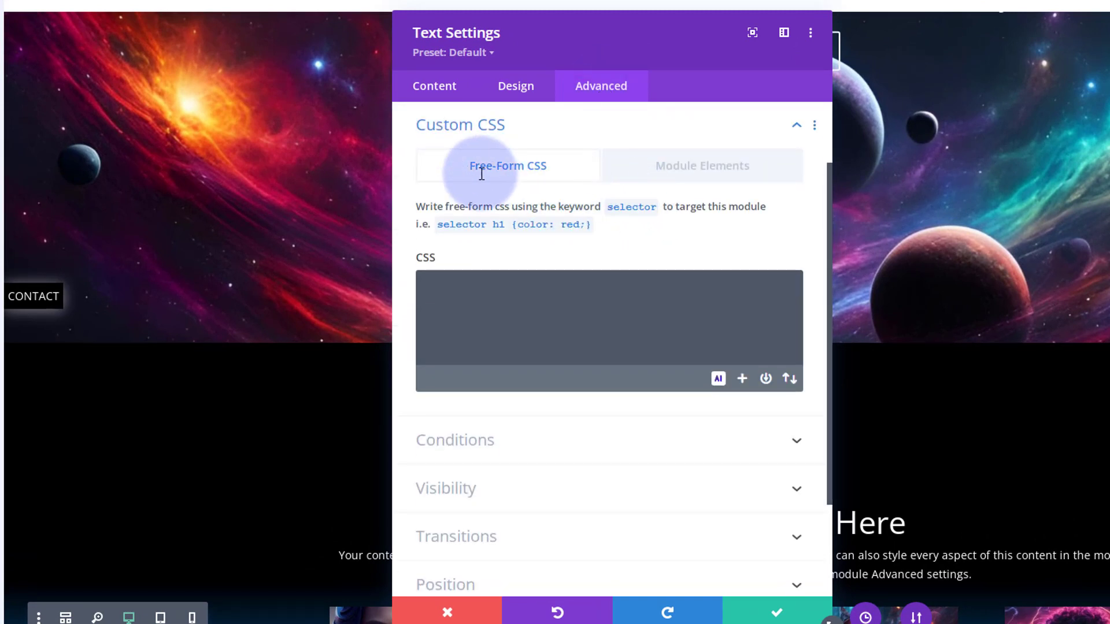
pyautogui.click(715, 173)
pyautogui.scroll(-6, 583, 324)
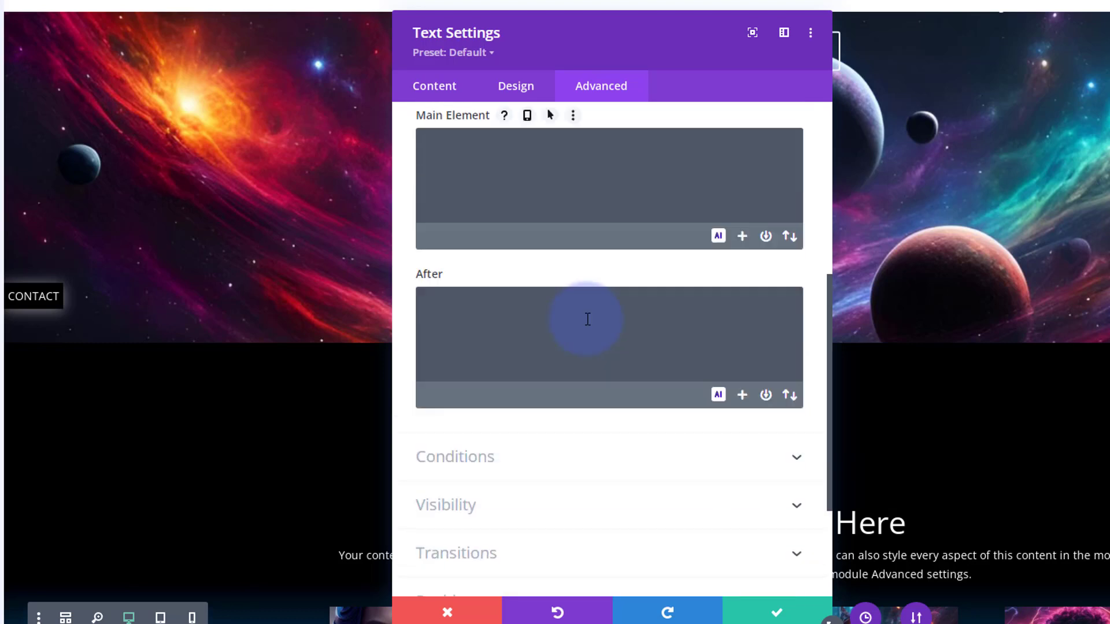
pyautogui.scroll(6, 589, 317)
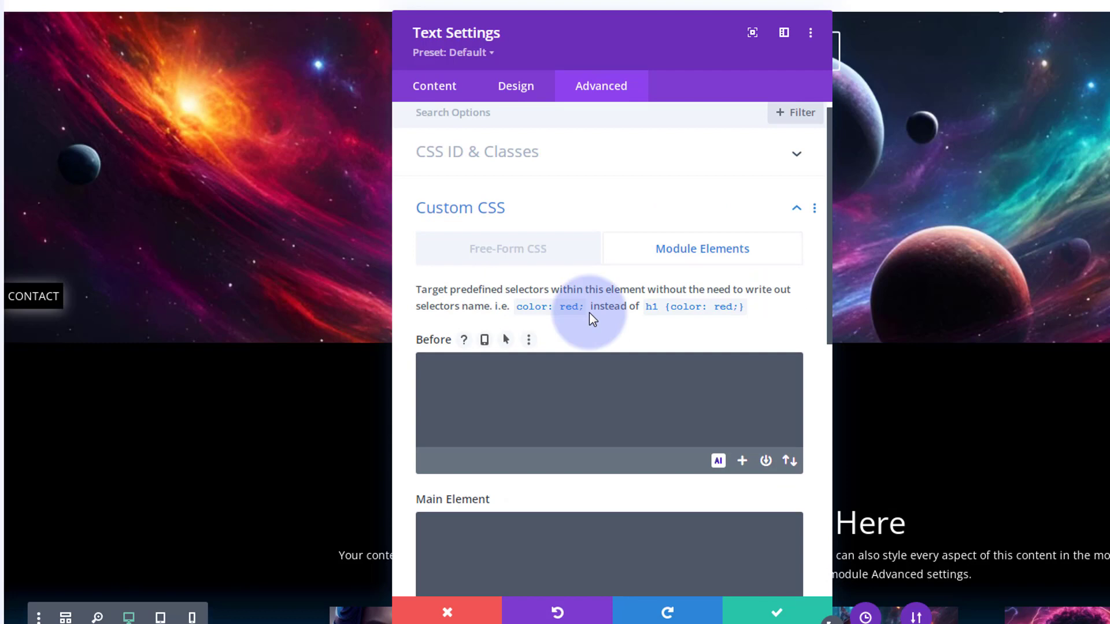
pyautogui.click(495, 258)
# Write the .trotate rule with writing-mode: vertical-lr and text-orientation: upright
pyautogui.click(442, 375)
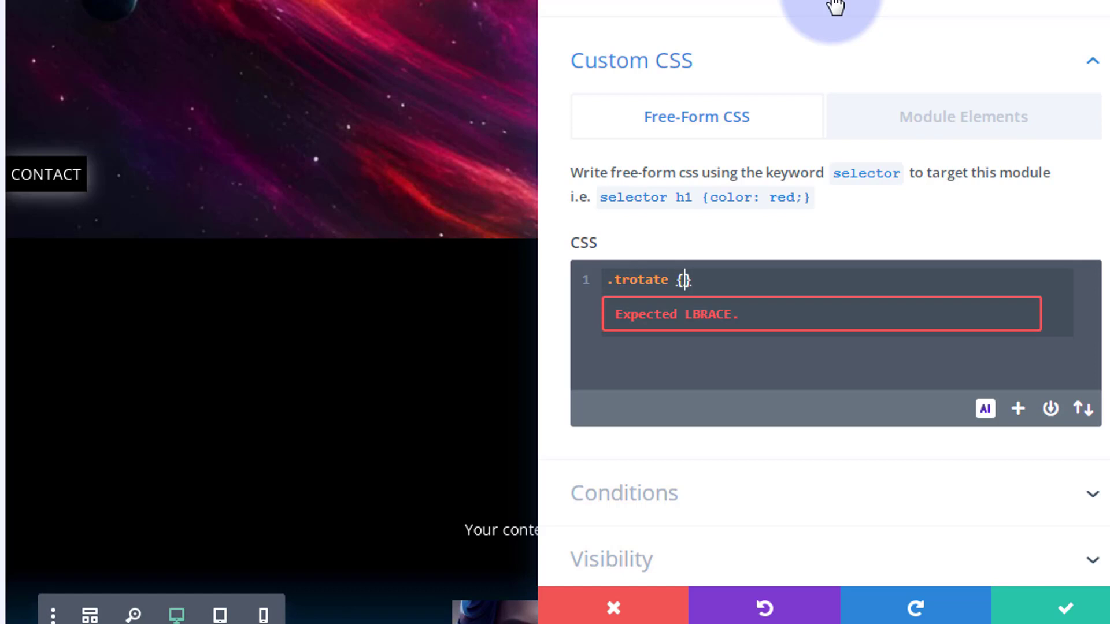
pyautogui.press('Return')
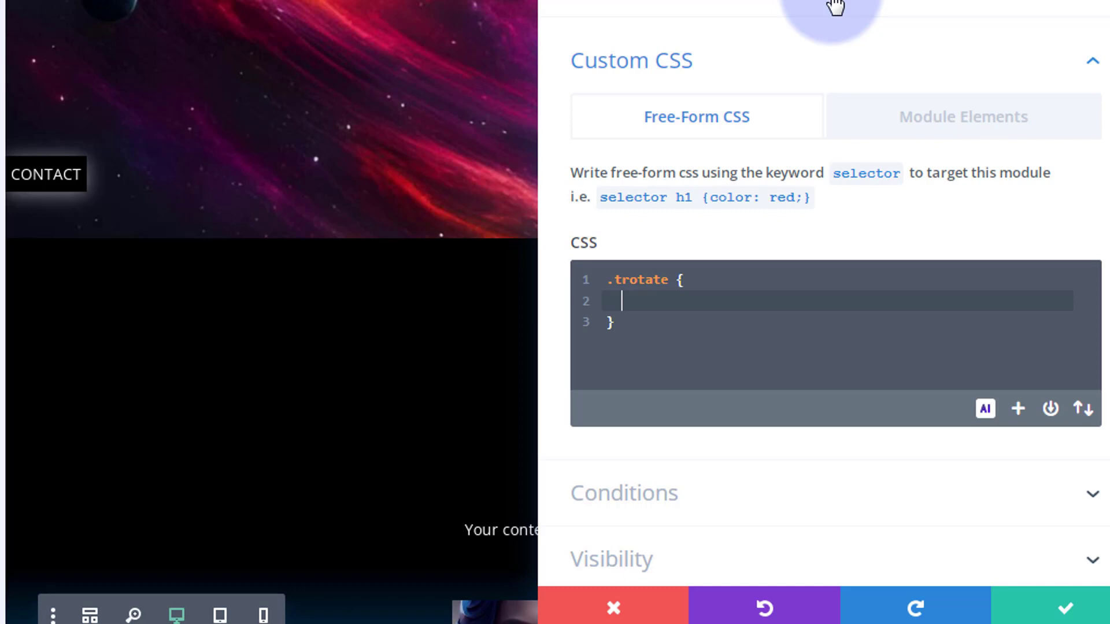
pyautogui.write('writing-mode:')
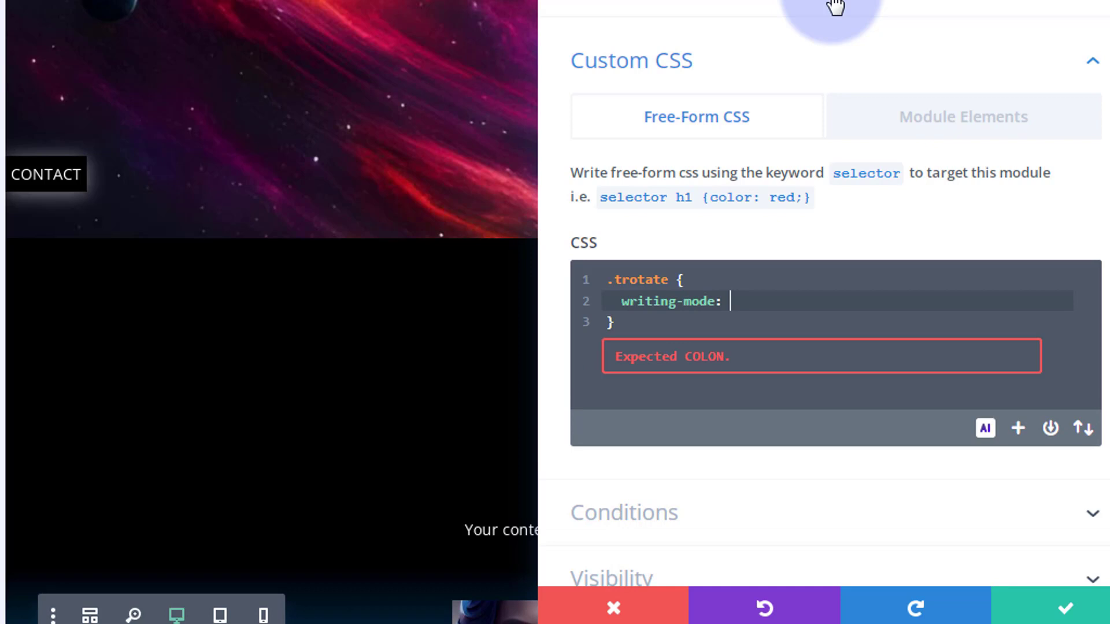
pyautogui.write(' vertical-lr;')
pyautogui.press('Return')
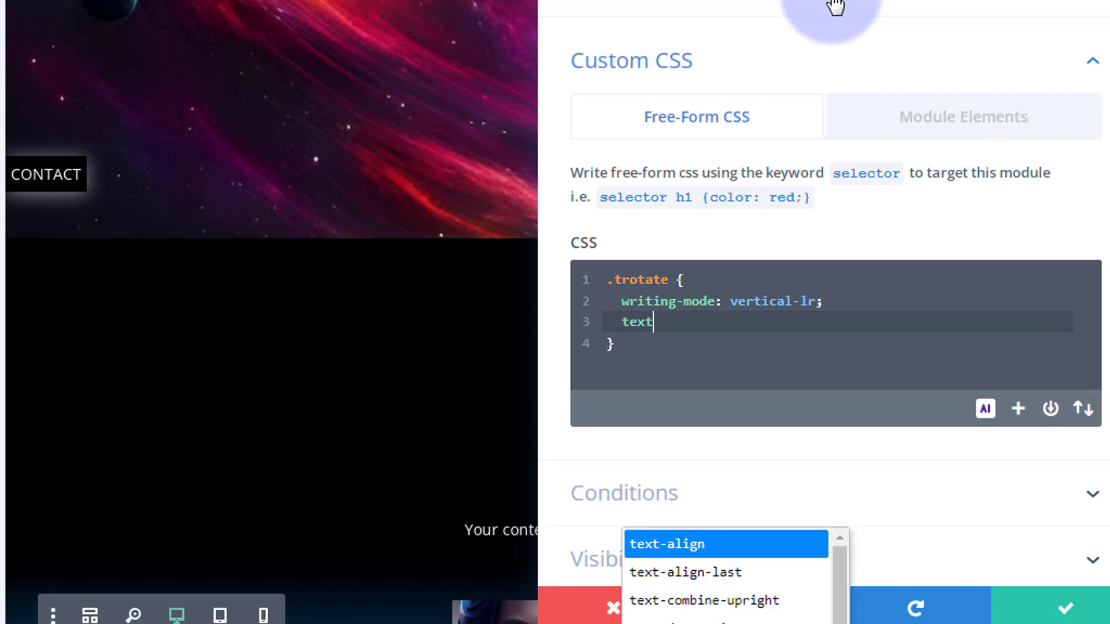
pyautogui.write('-orientation')
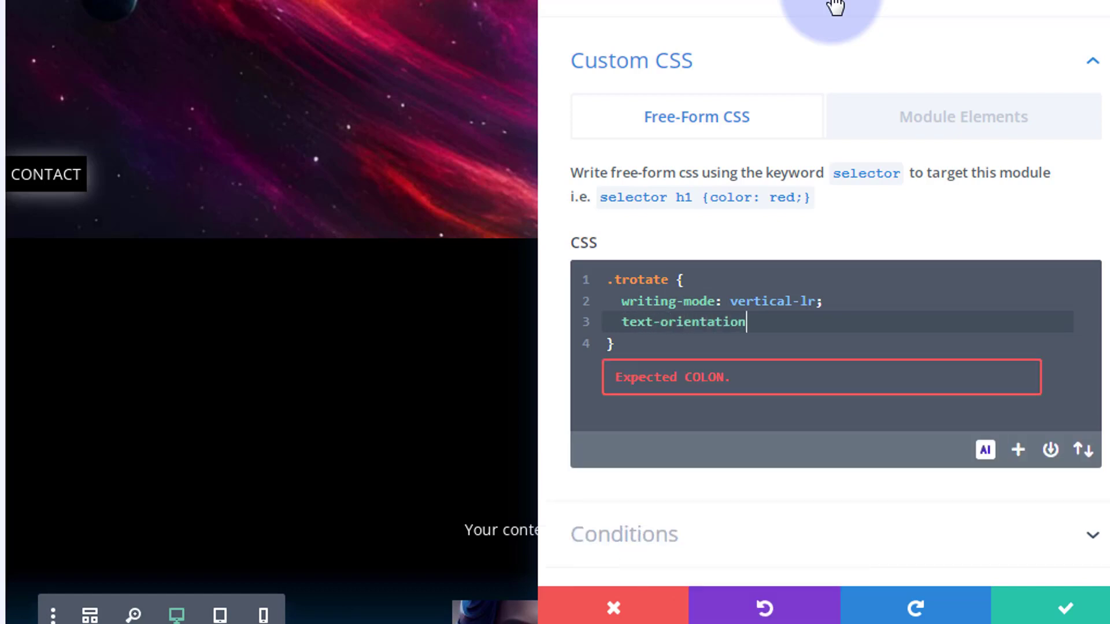
pyautogui.write(':upright;')
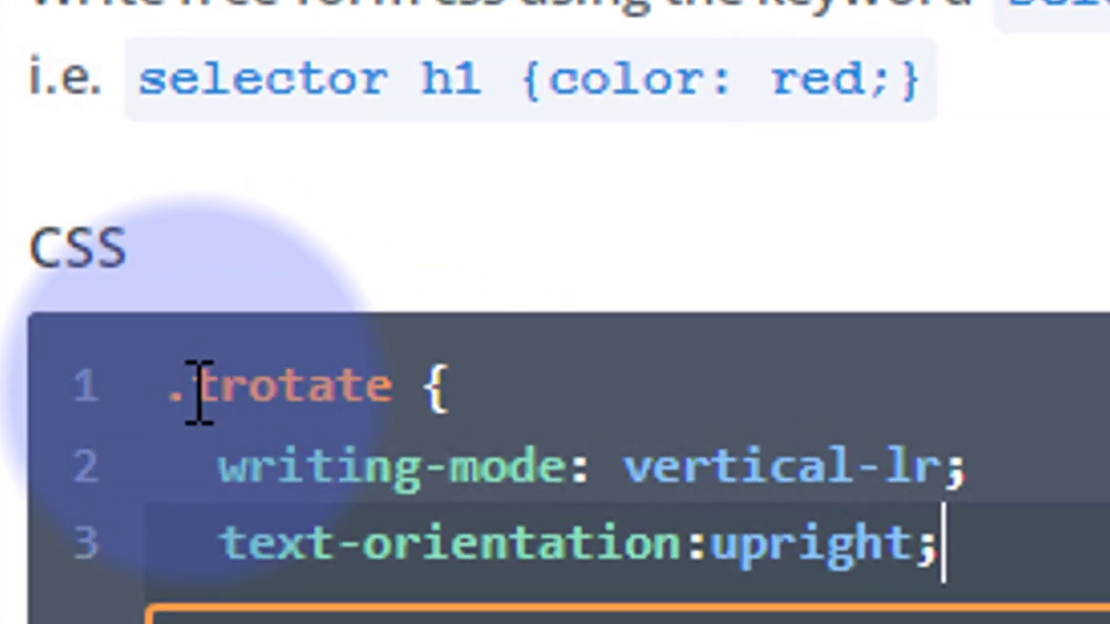
pyautogui.moveTo(198, 389); pyautogui.dragTo(396, 383)
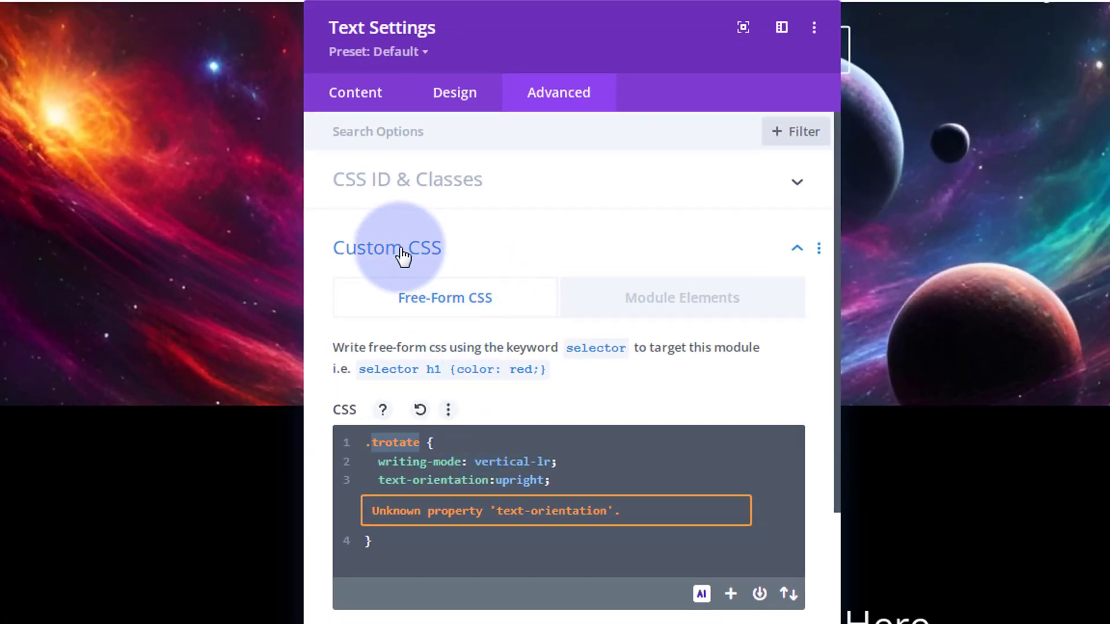
# Add the CSS class trotate to the CONTACT module and check its upright vertical letters
pyautogui.click(528, 189)
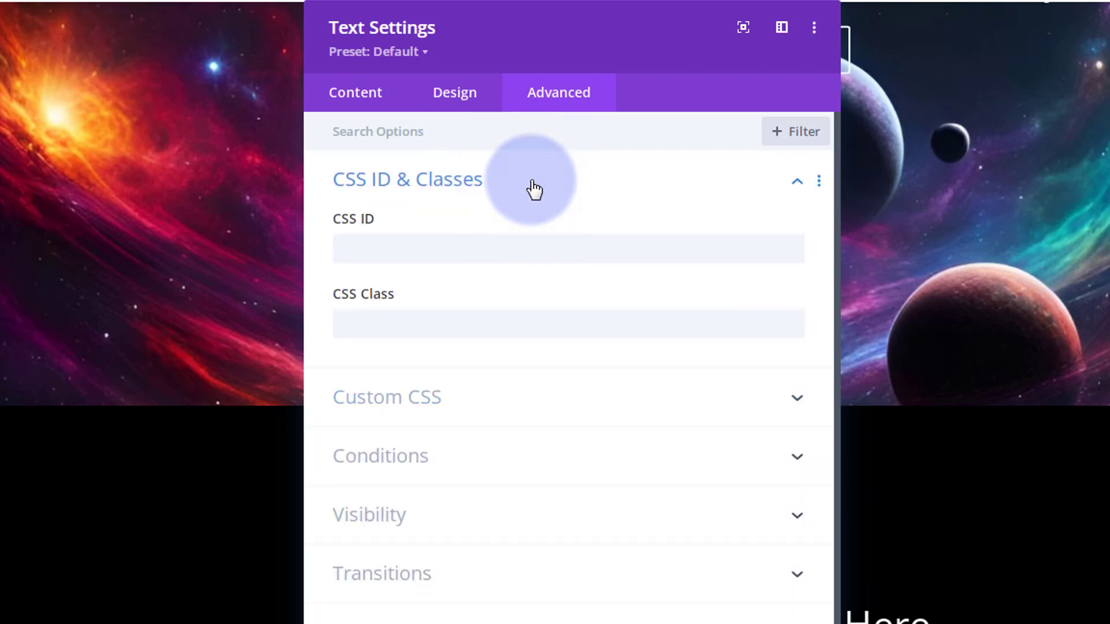
pyautogui.click(367, 325)
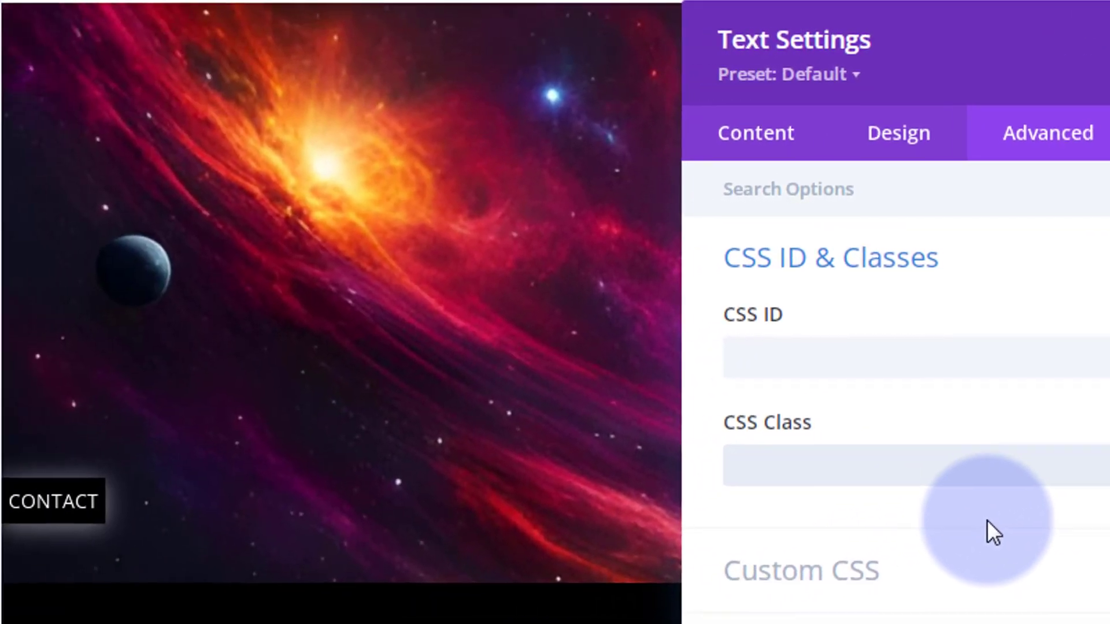
pyautogui.write('trotate')
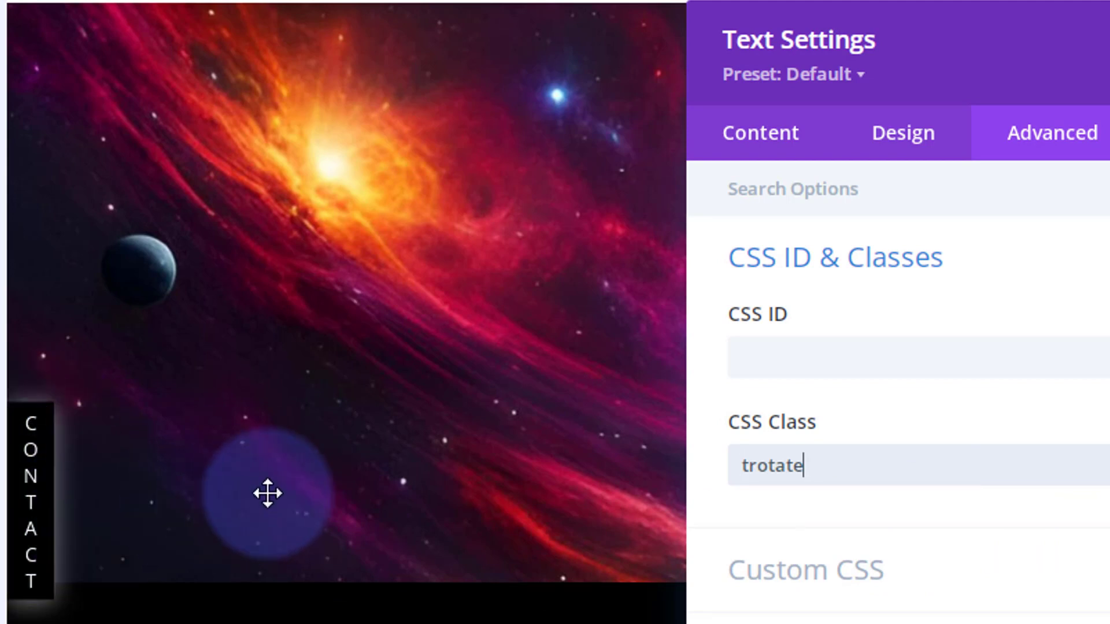
pyautogui.scroll(-9, 267, 493)
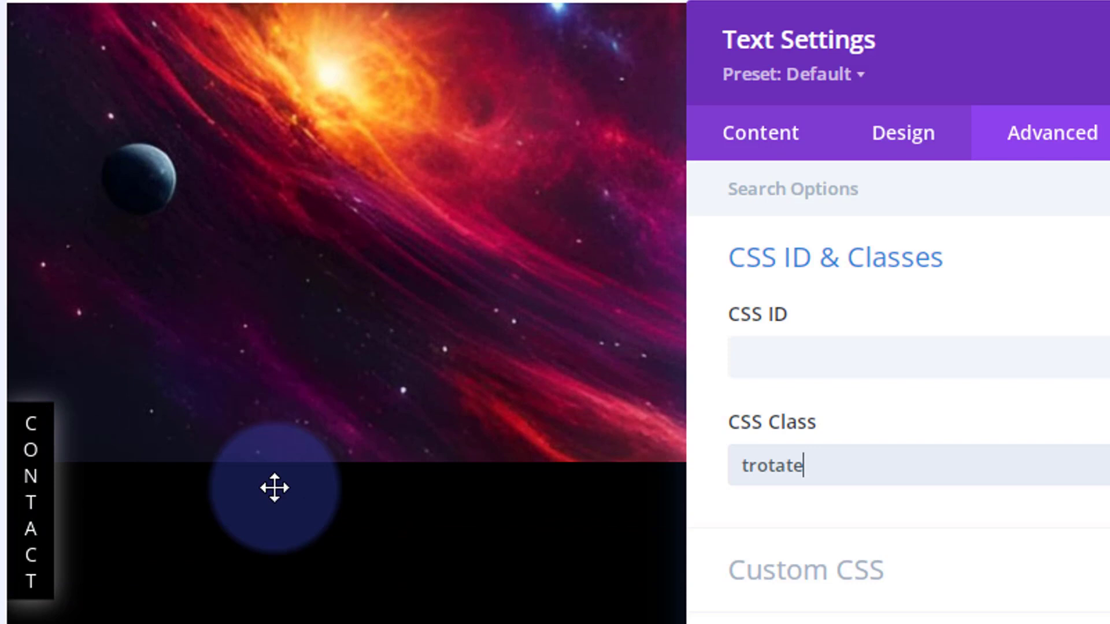
pyautogui.scroll(-13, 274, 487)
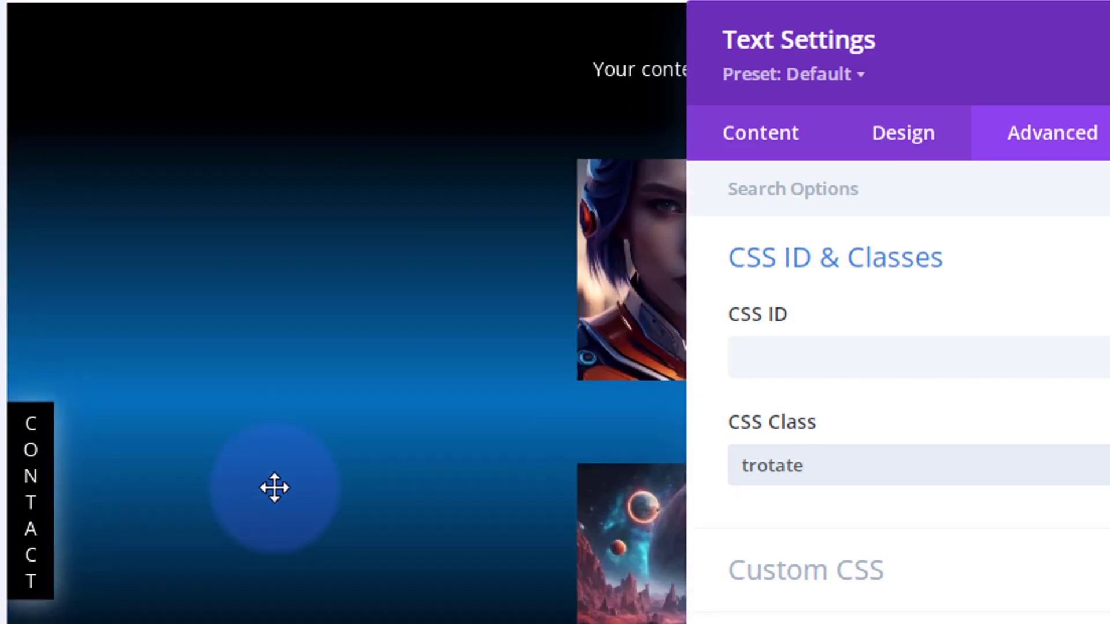
pyautogui.scroll(-15, 275, 487)
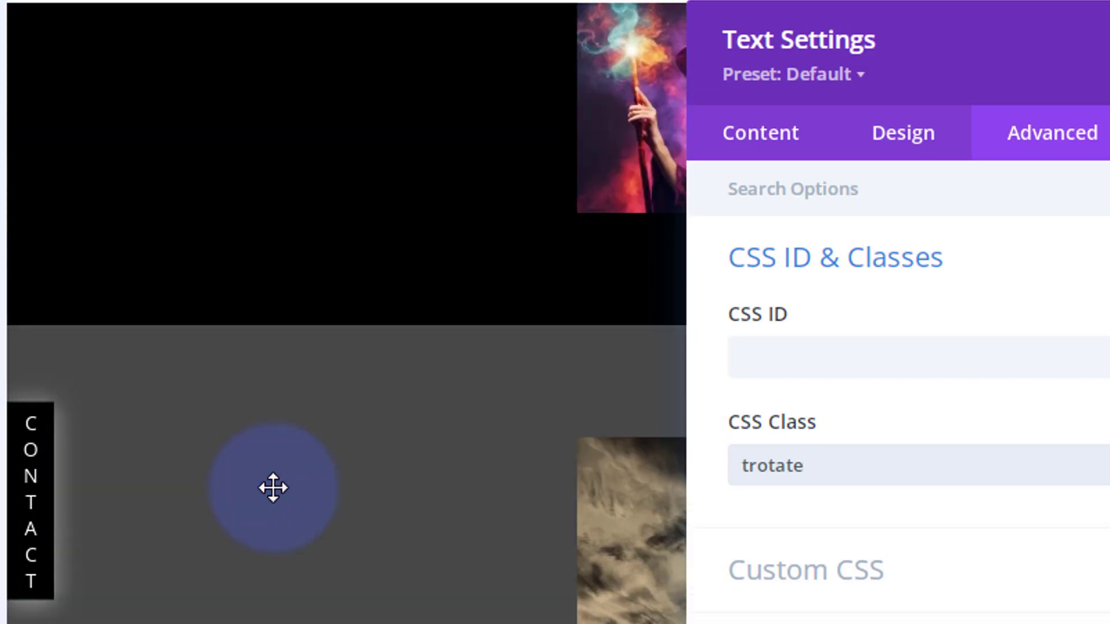
pyautogui.scroll(-12, 273, 489)
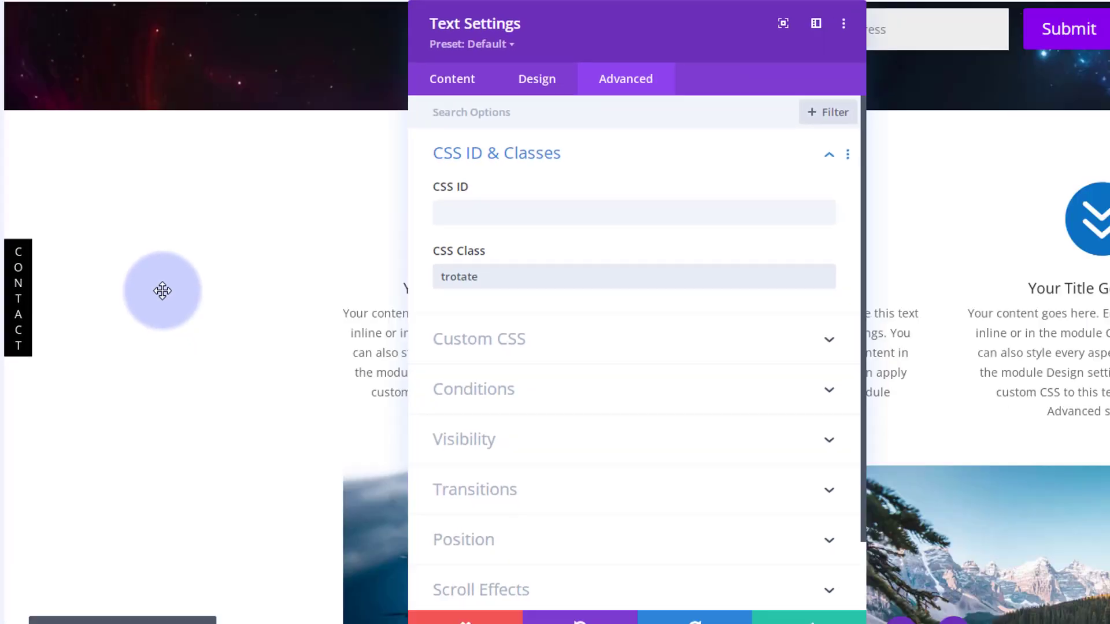
pyautogui.scroll(-9, 158, 284)
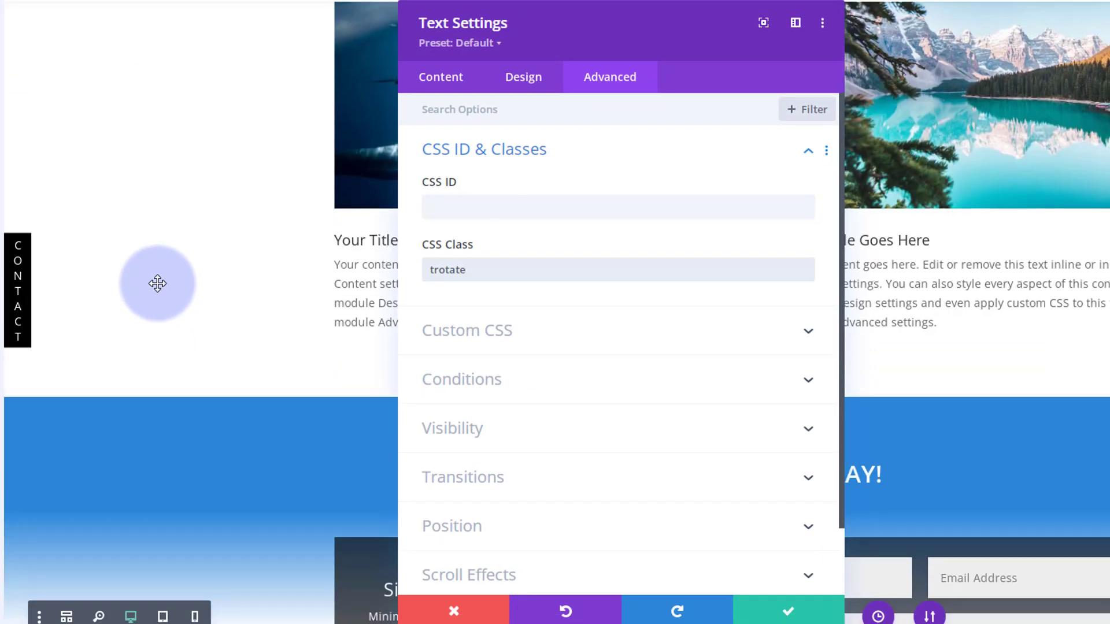
pyautogui.scroll(-1, 158, 283)
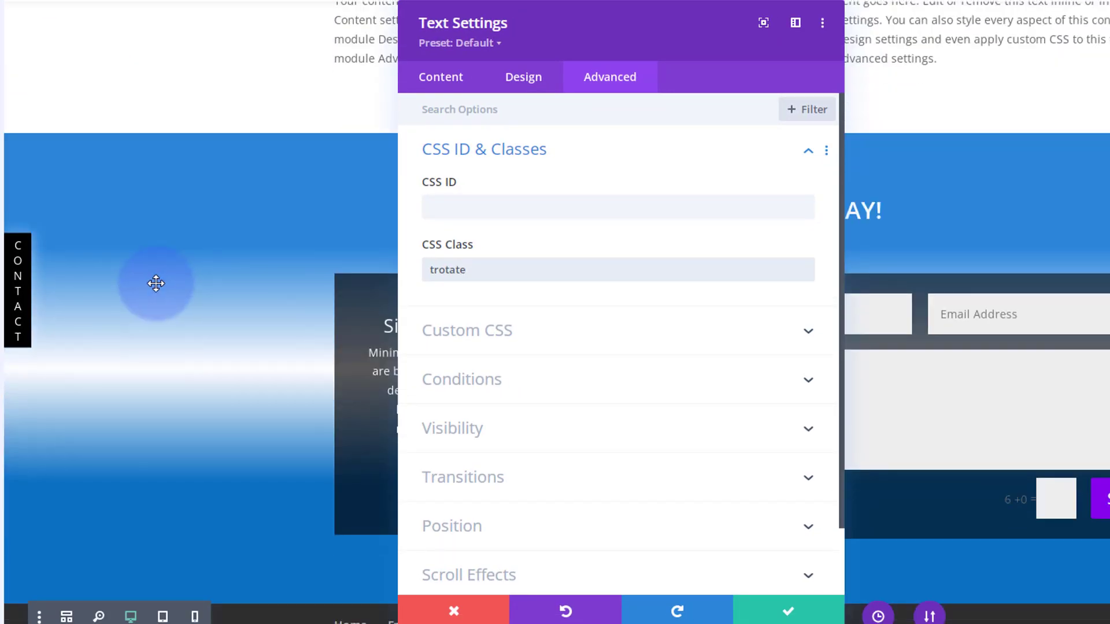
pyautogui.scroll(17, 156, 283)
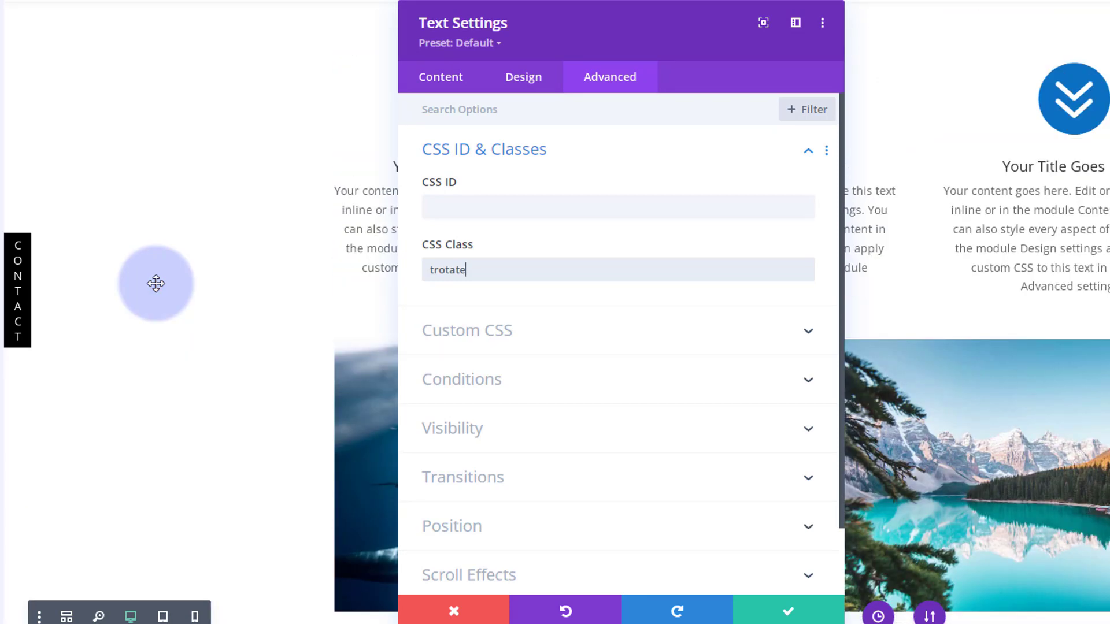
pyautogui.scroll(2, 331, 237)
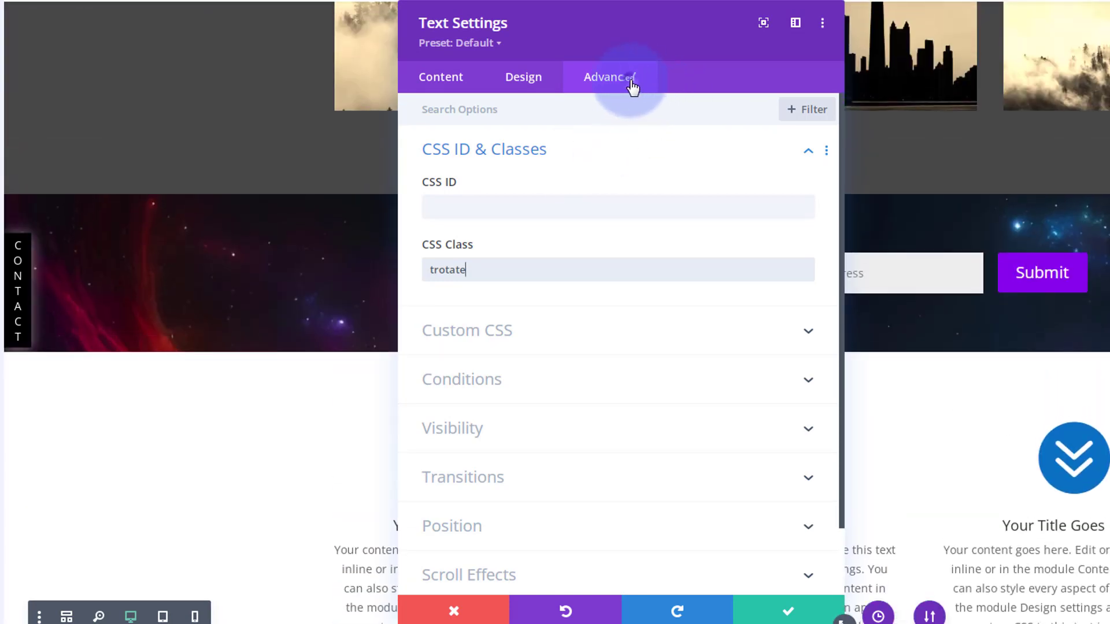
# Confirm the Fixed left-middle position, save the module, save the page draft and exit the builder
pyautogui.click(630, 84)
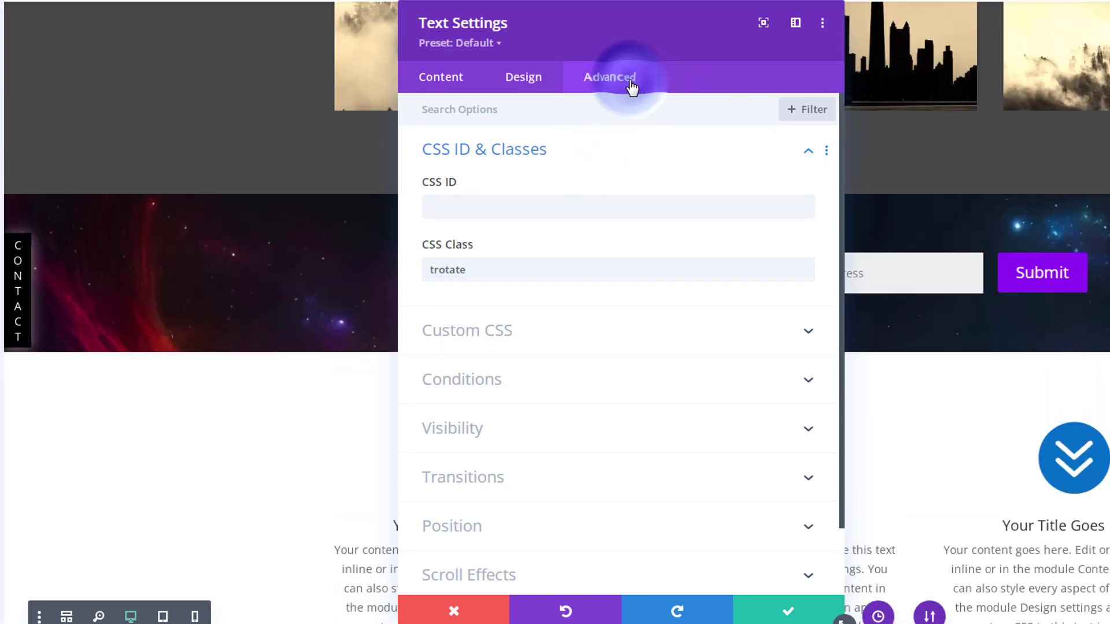
pyautogui.click(503, 527)
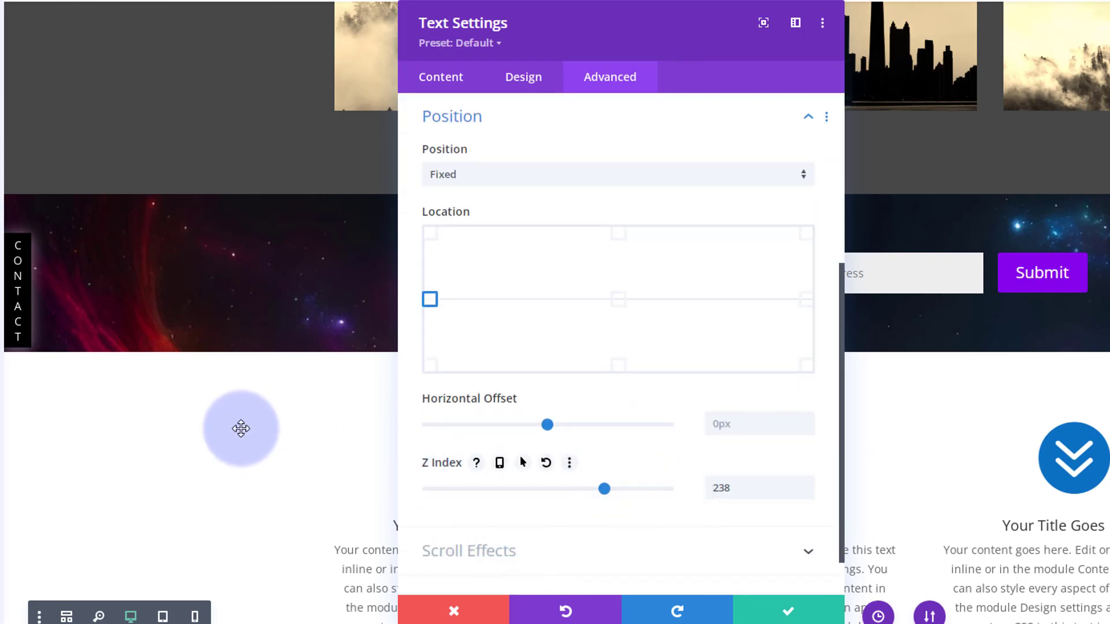
pyautogui.scroll(7, 240, 426)
pyautogui.scroll(5, 240, 426)
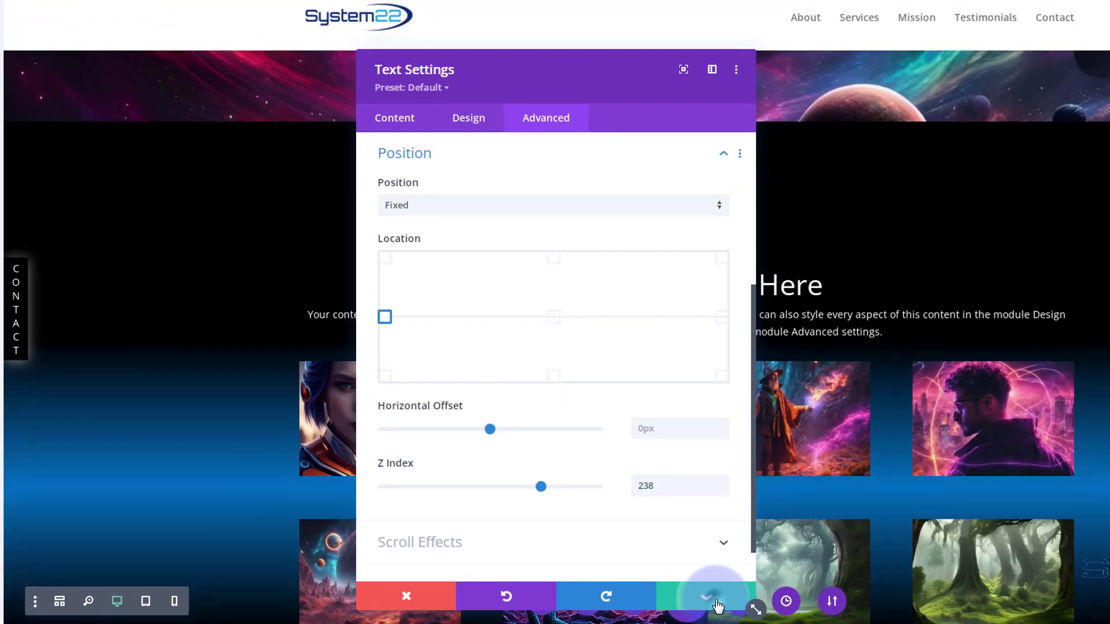
pyautogui.click(800, 616)
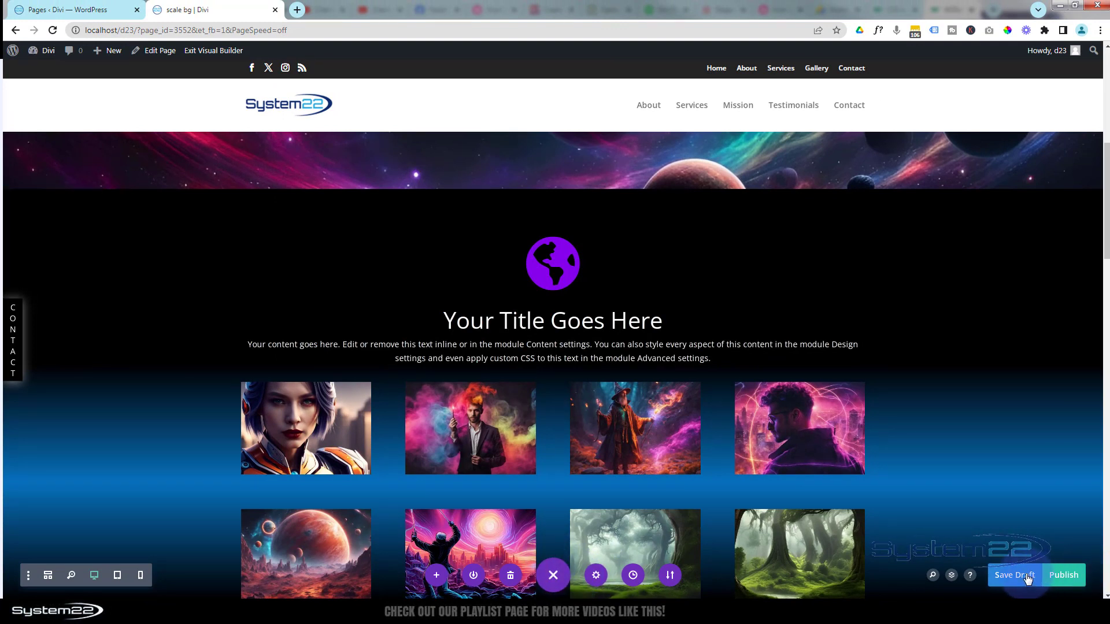
pyautogui.click(1027, 578)
pyautogui.click(228, 50)
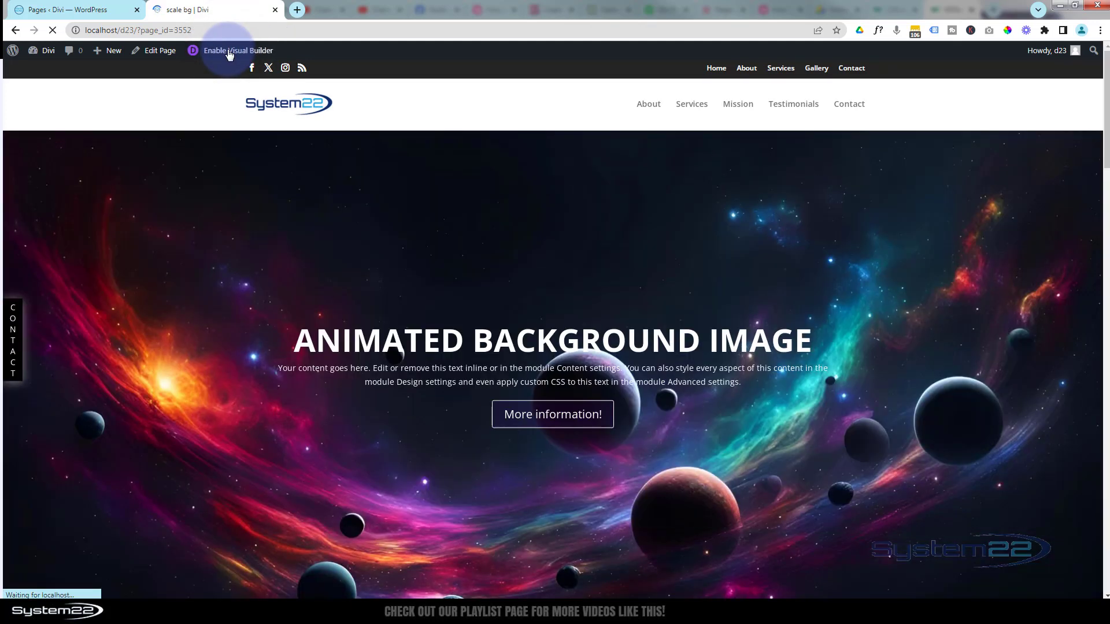
# Test the live CONTACT tab twice, jumping to the #icontact form and back to the top between tries
pyautogui.scroll(-2, 203, 236)
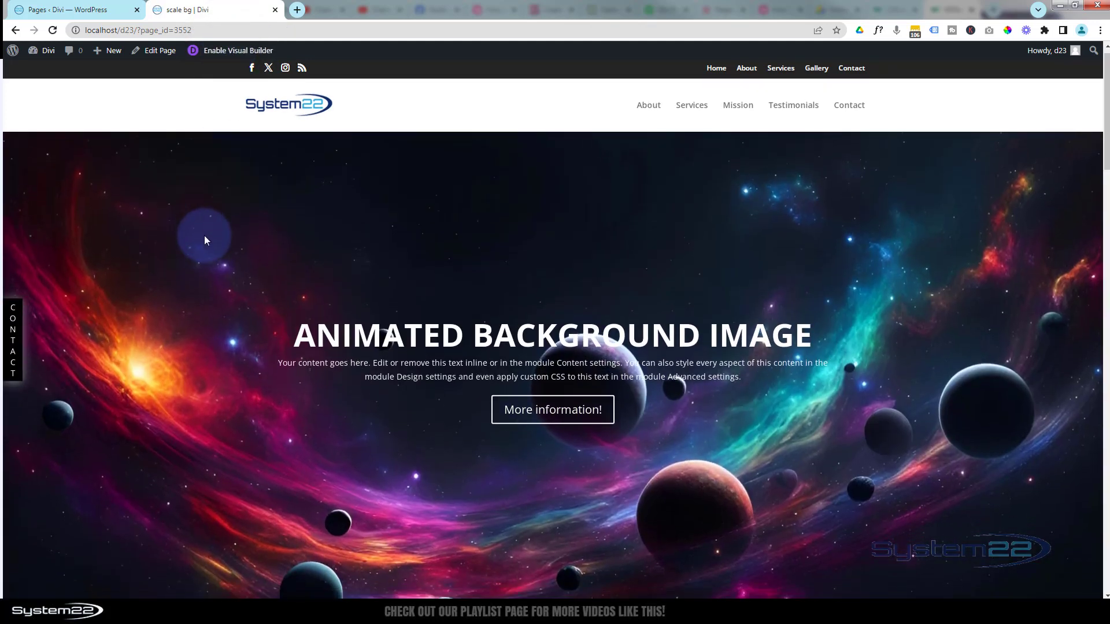
pyautogui.scroll(-9, 204, 235)
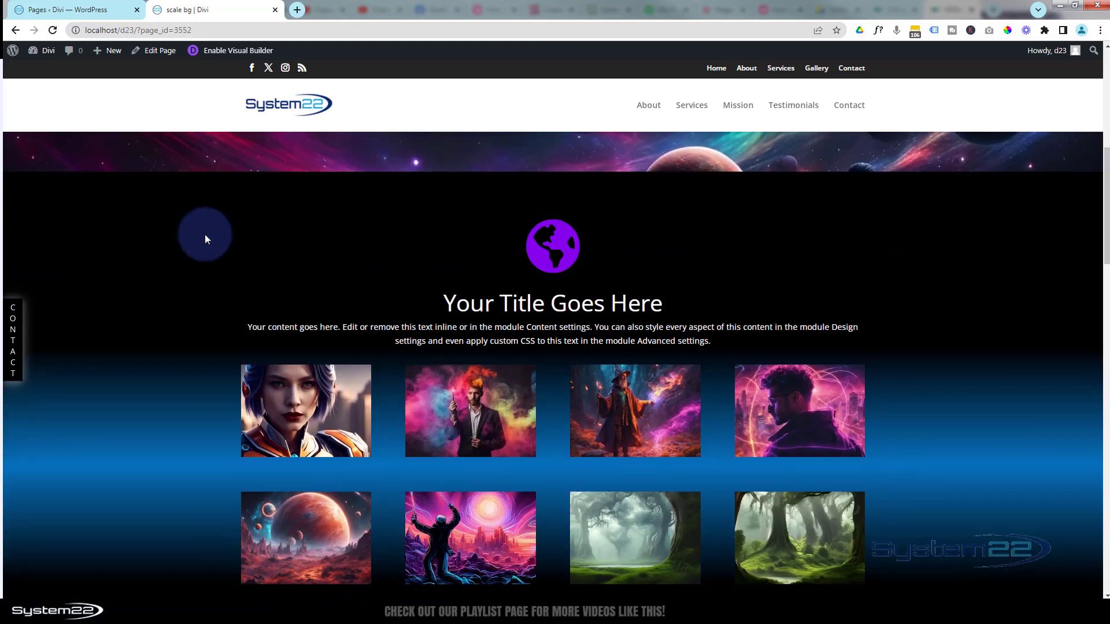
pyautogui.scroll(10, 205, 234)
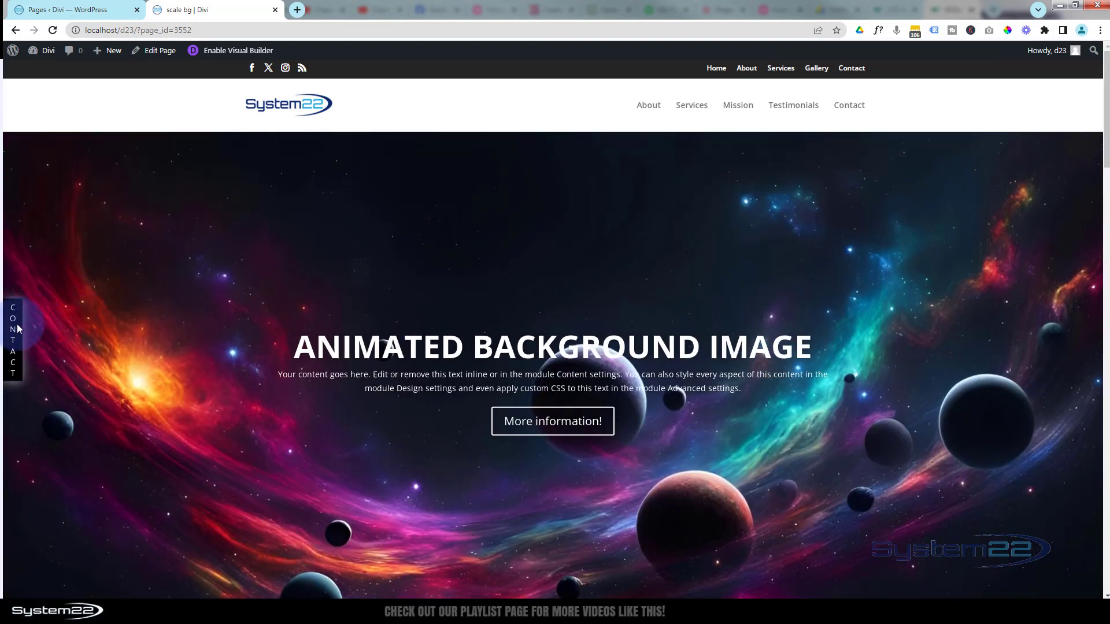
pyautogui.click(13, 329)
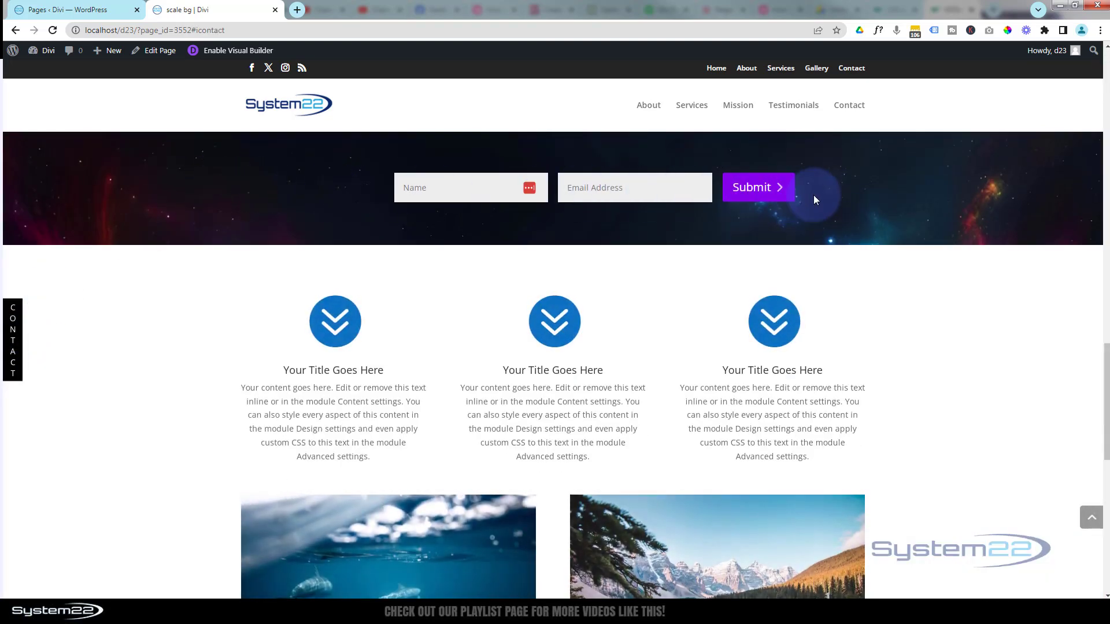
pyautogui.click(1091, 520)
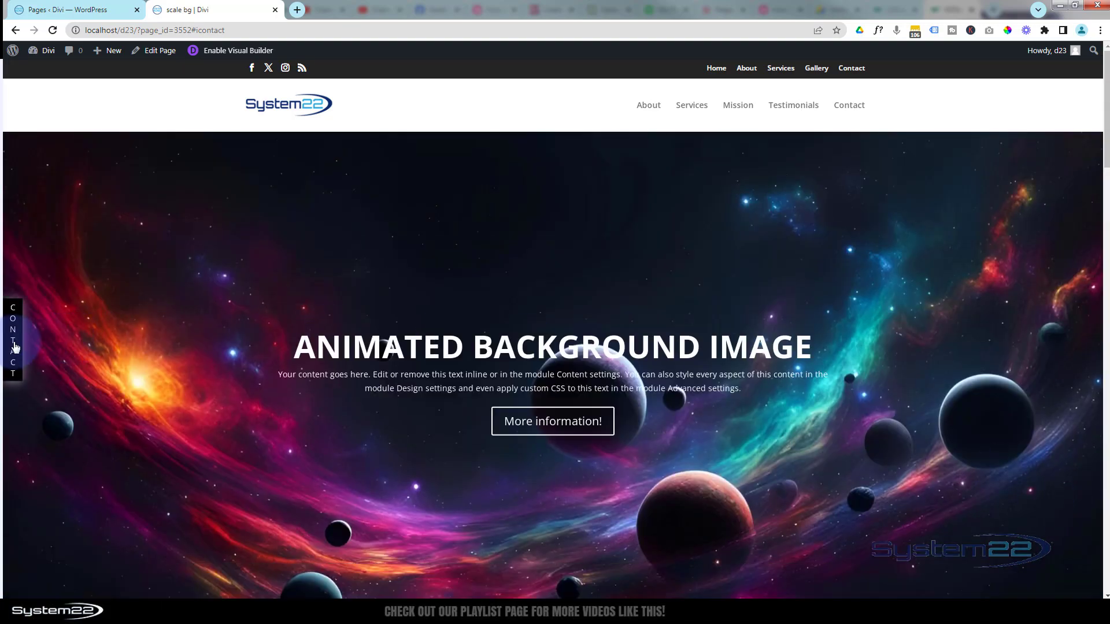
pyautogui.click(14, 334)
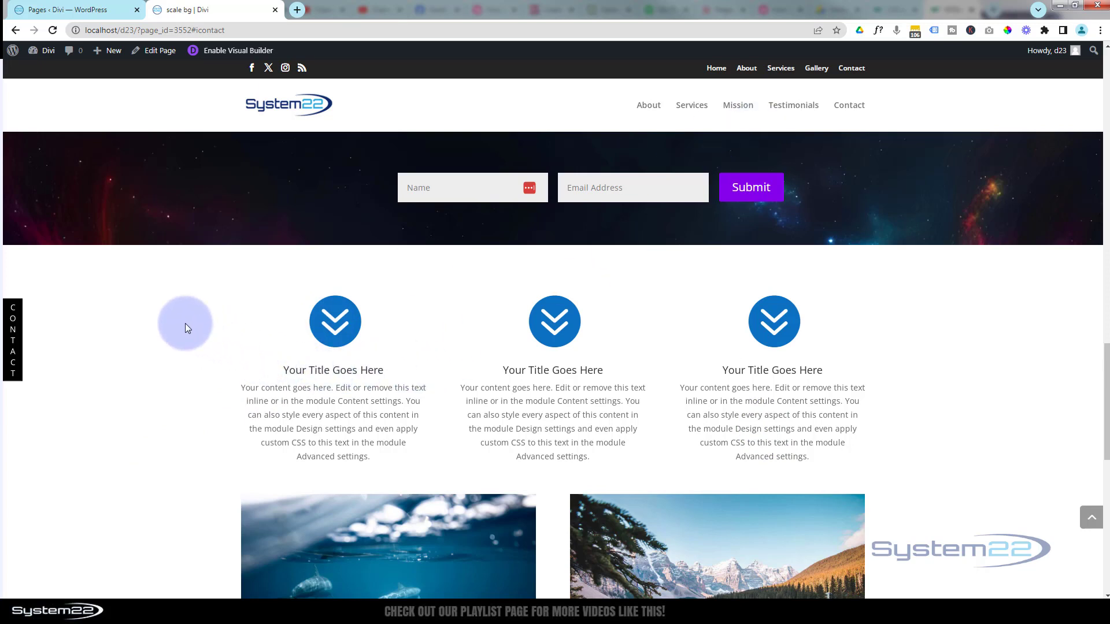
pyautogui.scroll(-5, 1081, 523)
pyautogui.click(1084, 524)
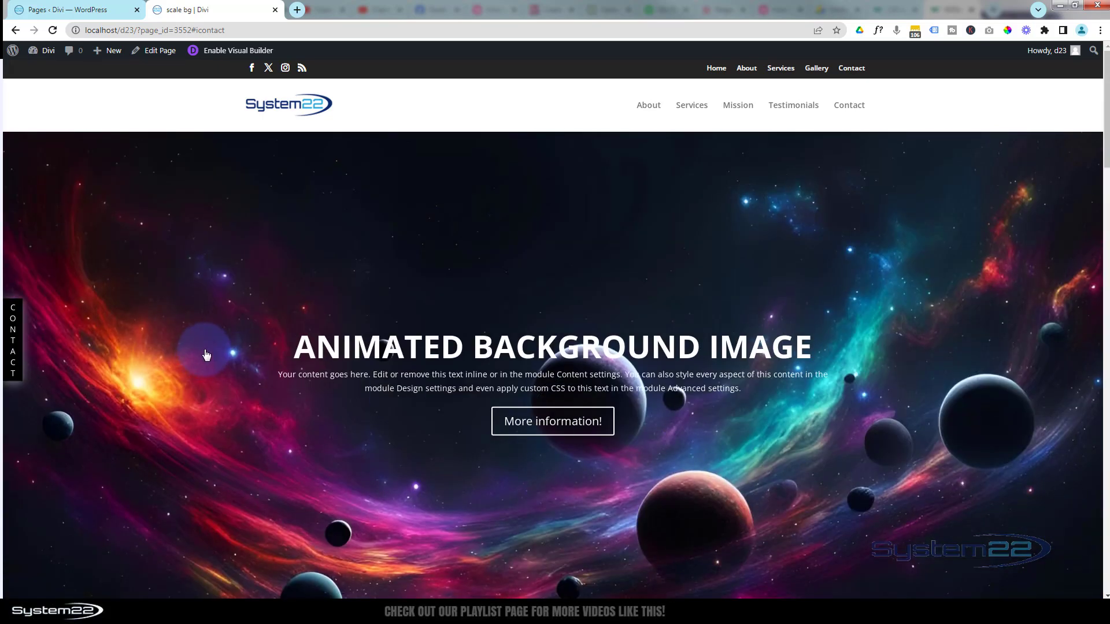
pyautogui.scroll(-4, 206, 354)
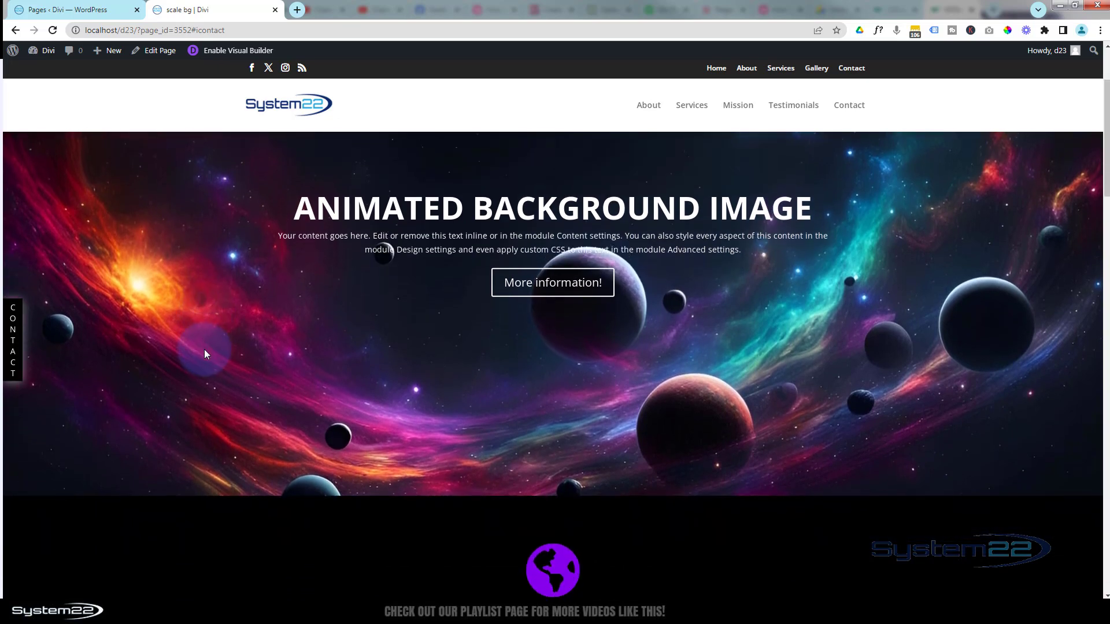
pyautogui.scroll(-5, 204, 350)
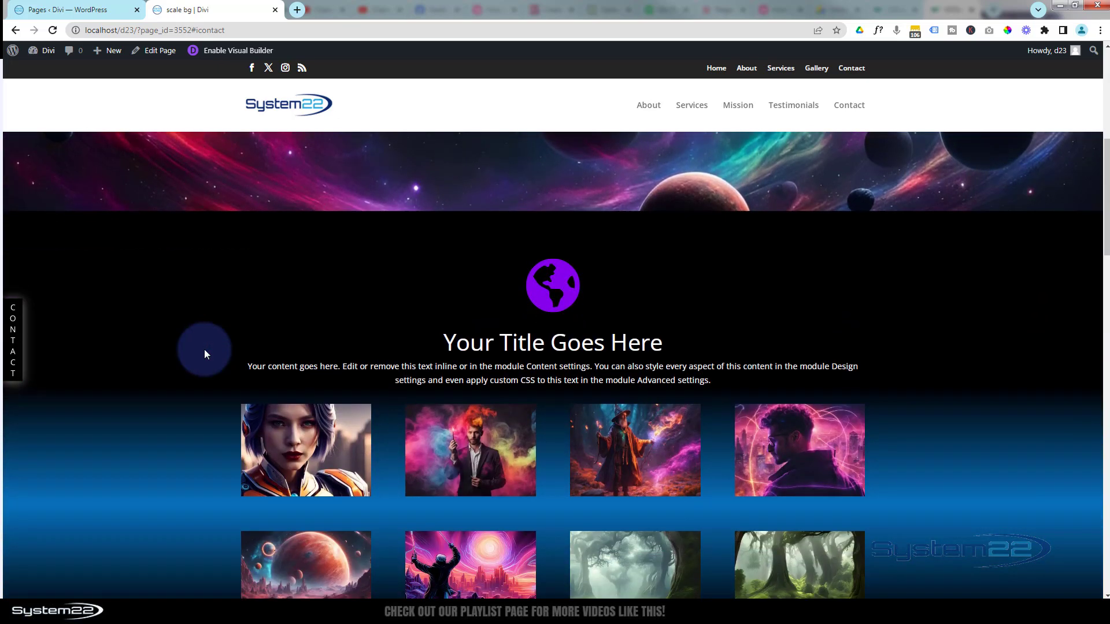
pyautogui.scroll(-7, 205, 354)
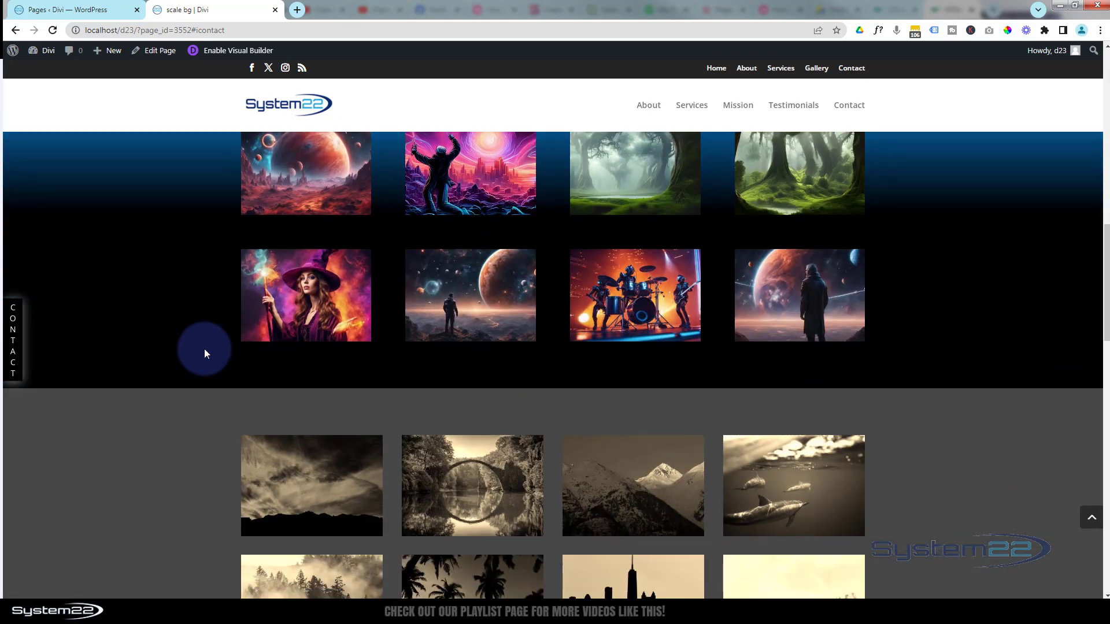
pyautogui.scroll(-10, 204, 348)
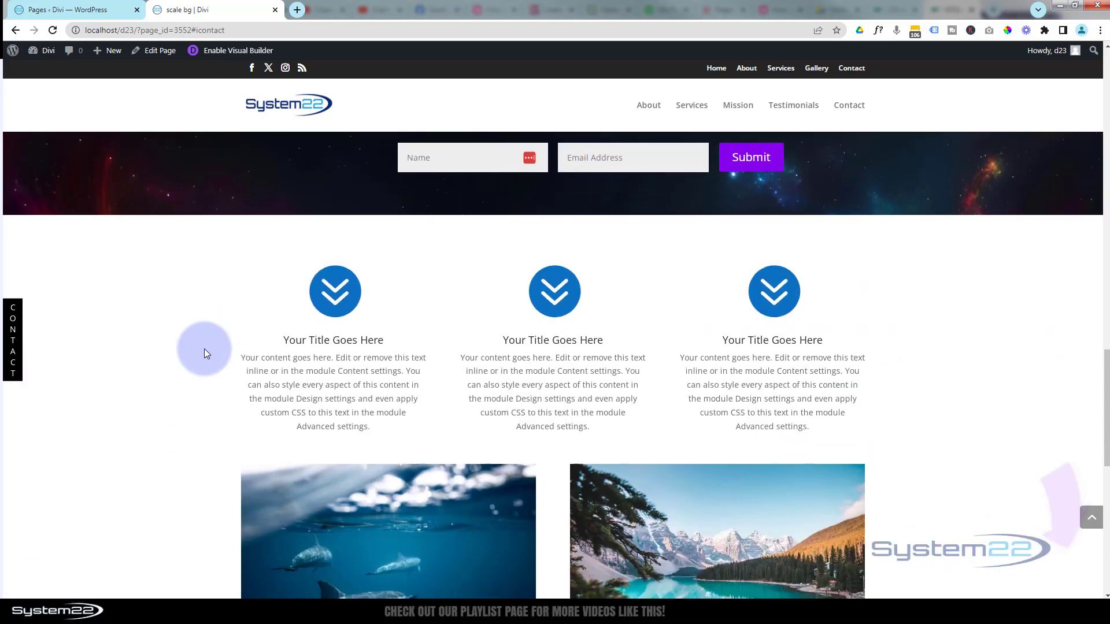
pyautogui.scroll(-7, 203, 349)
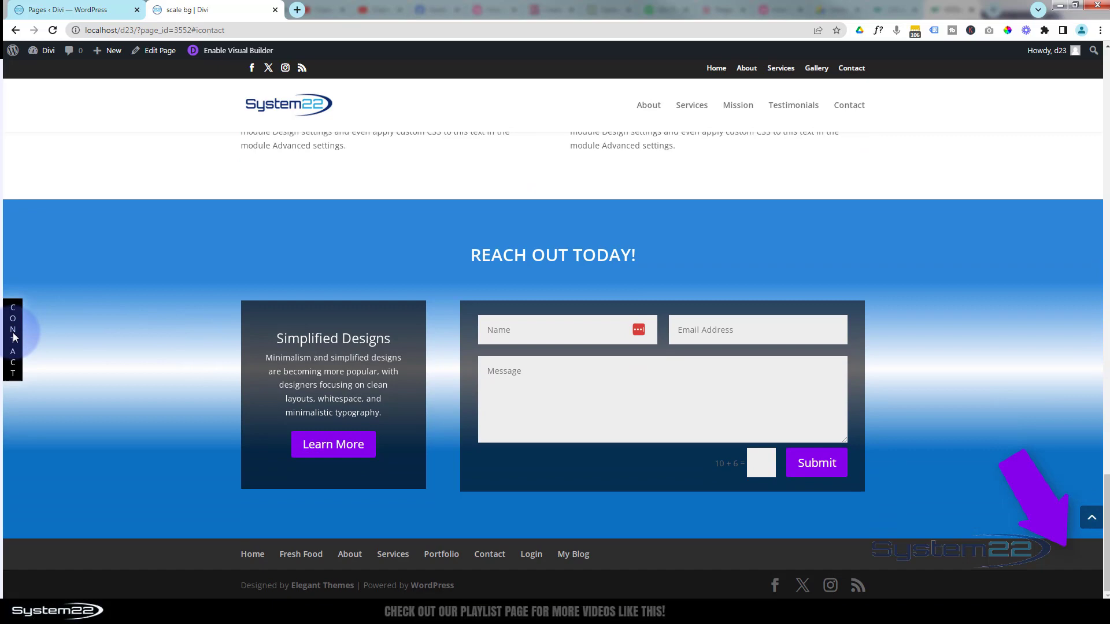
pyautogui.click(14, 337)
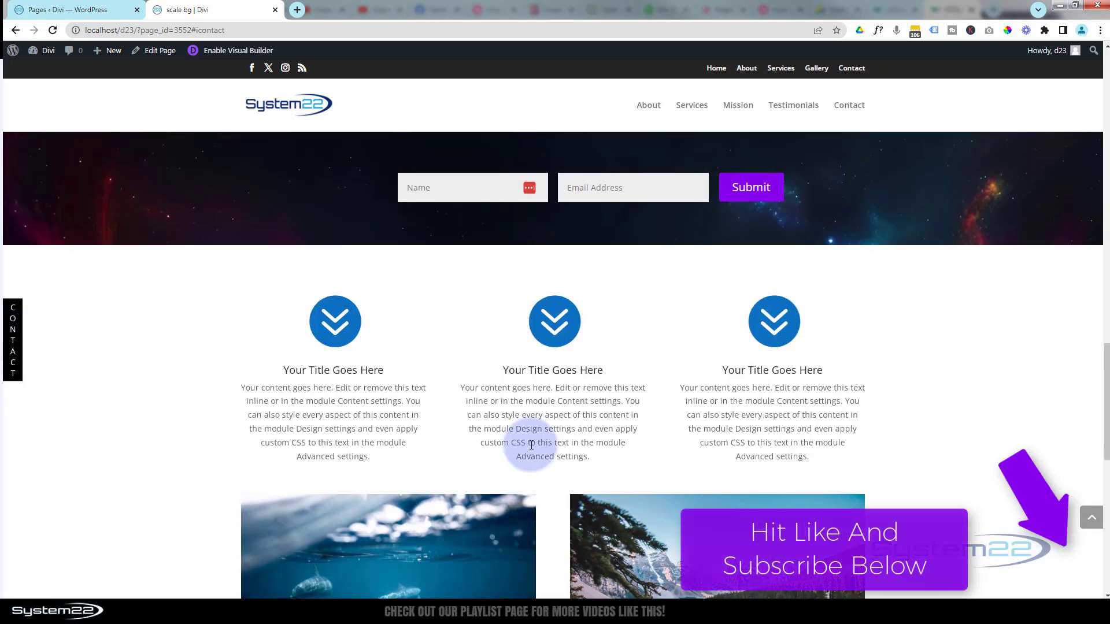
pyautogui.click(1092, 520)
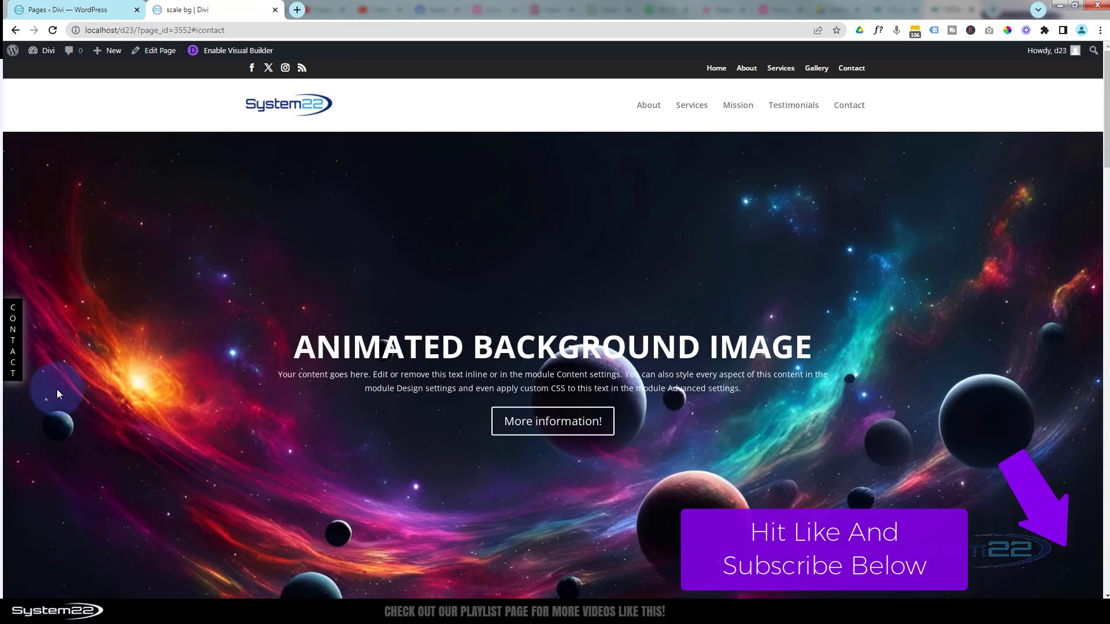
pyautogui.click(12, 343)
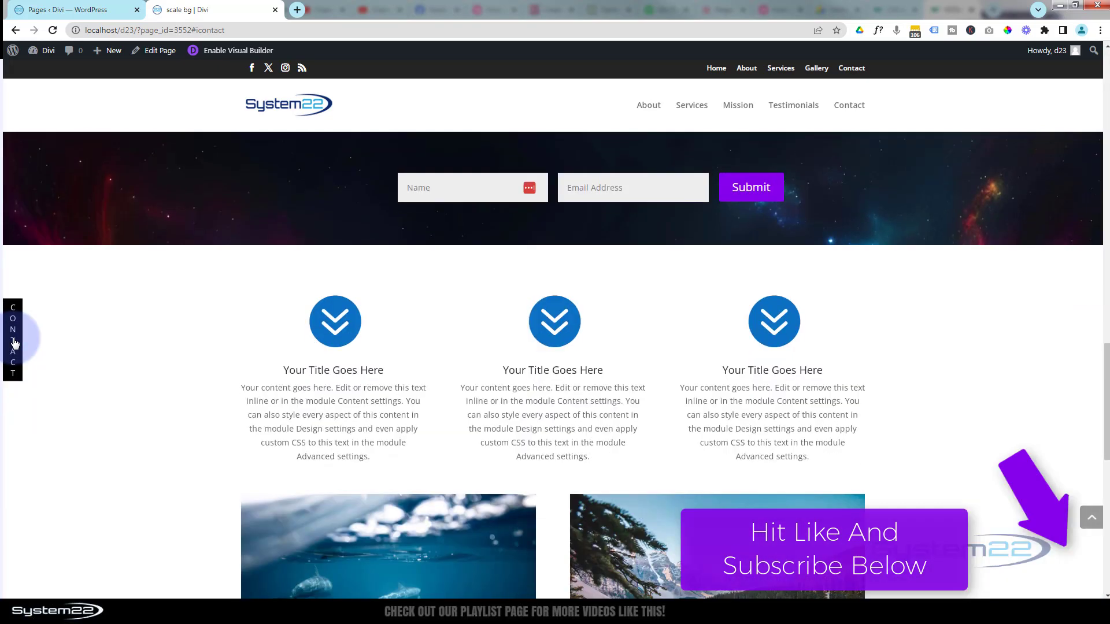
pyautogui.click(1091, 524)
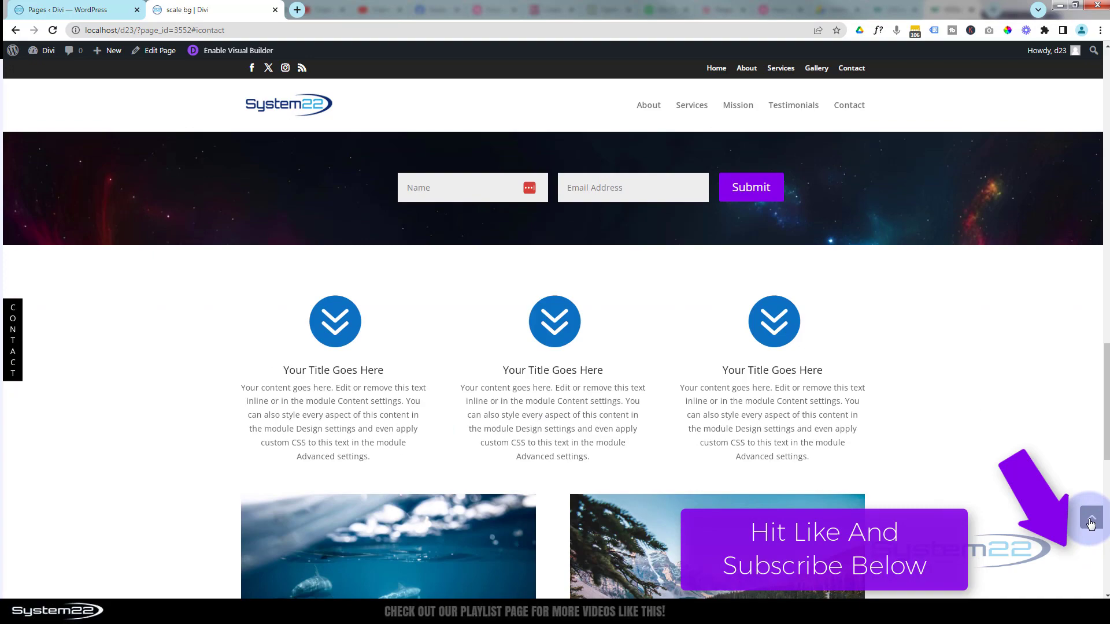